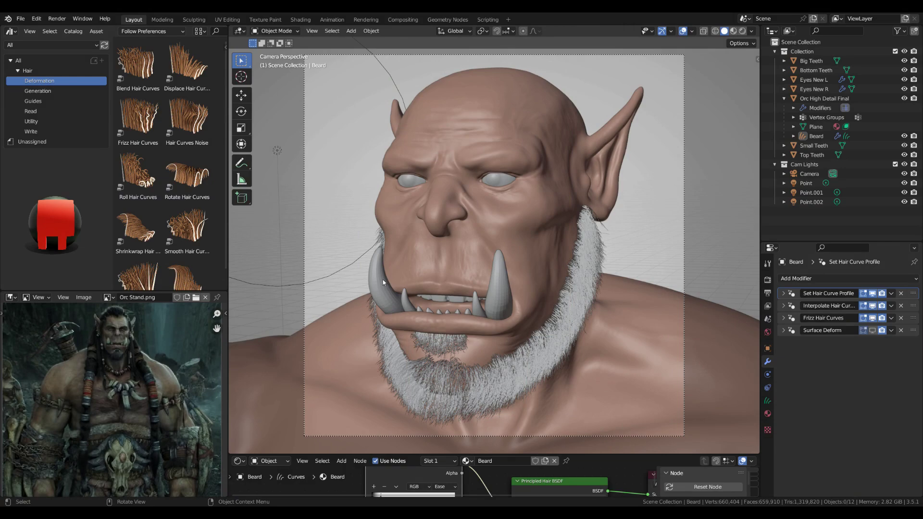
# Examine the bearded orc's head from the front and side, and compare it with the character reference image
pyautogui.scroll(-2, 383, 283)
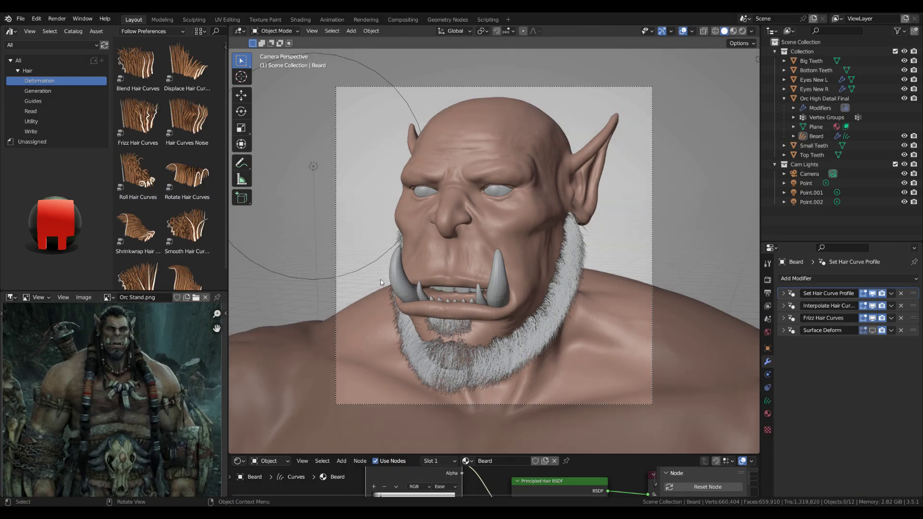
pyautogui.moveTo(380, 279); pyautogui.dragTo(414, 287, button='middle')
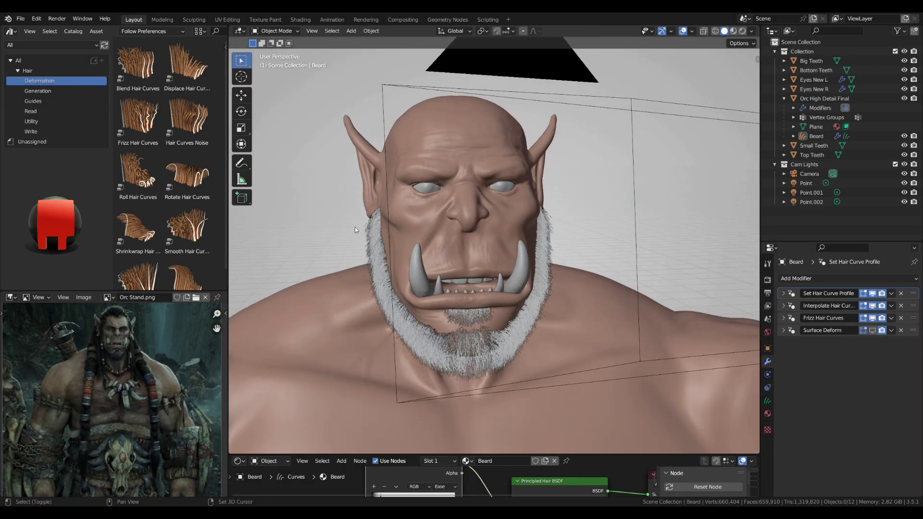
pyautogui.moveTo(355, 229); pyautogui.dragTo(477, 223, button='middle')
pyautogui.scroll(3, 477, 224)
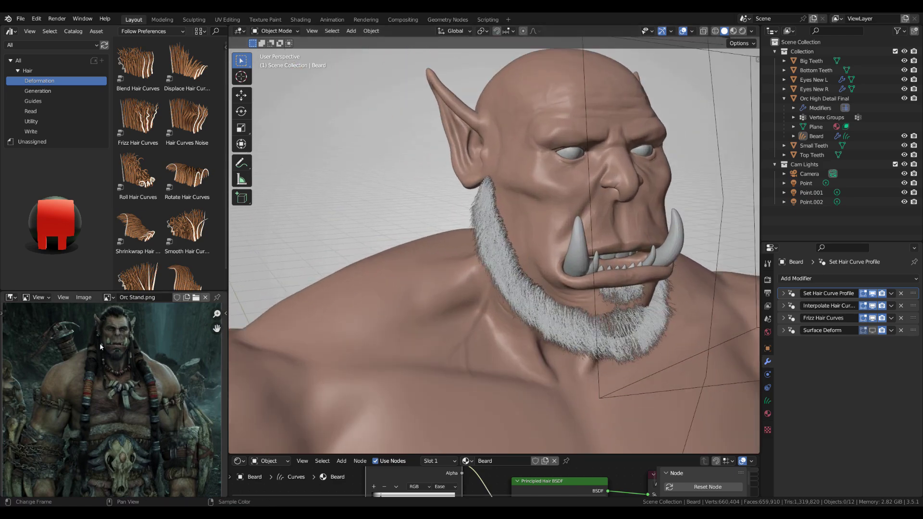
pyautogui.scroll(-4, 81, 396)
pyautogui.scroll(4, 82, 396)
pyautogui.scroll(-3, 82, 397)
pyautogui.scroll(3, 83, 396)
# Hide viewport extras and turn off viewport display of the beard's Set Hair Curve Profile, Interpolate Hair Curves and Frizz Hair Curves modifiers
pyautogui.click(691, 32)
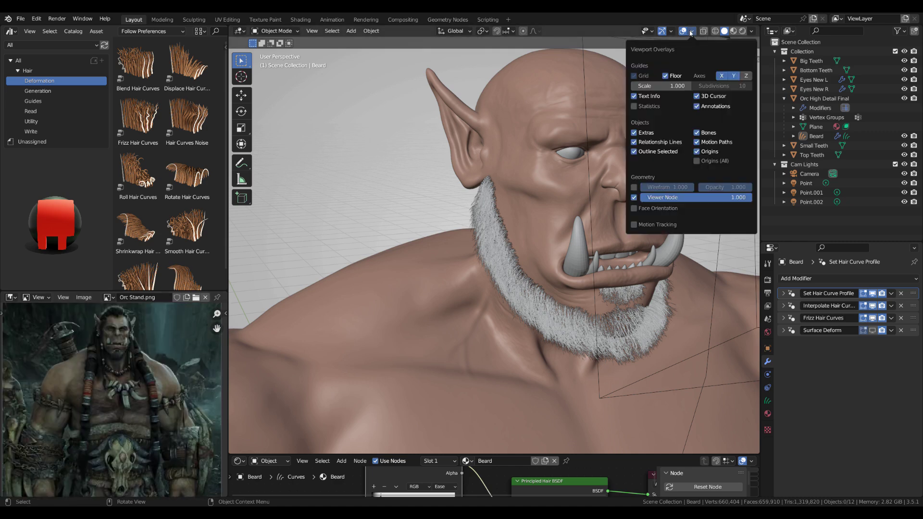
pyautogui.click(635, 133)
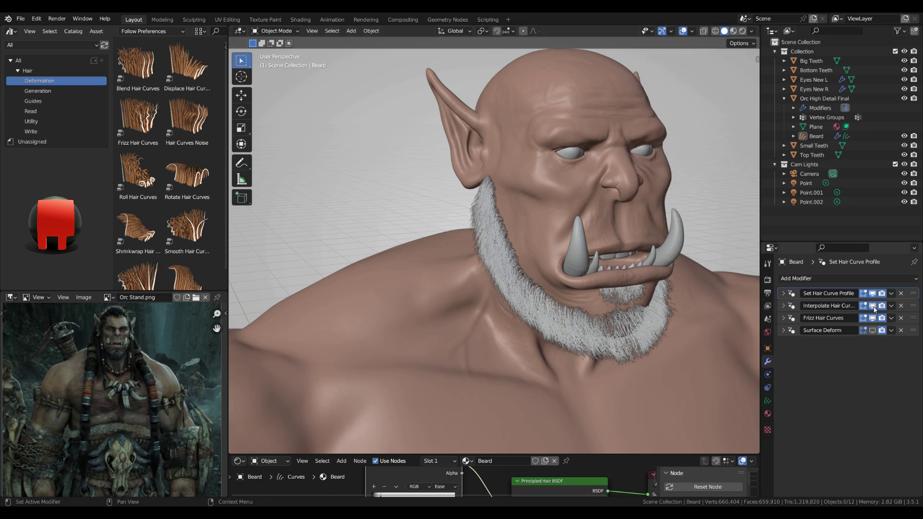
pyautogui.click(872, 294)
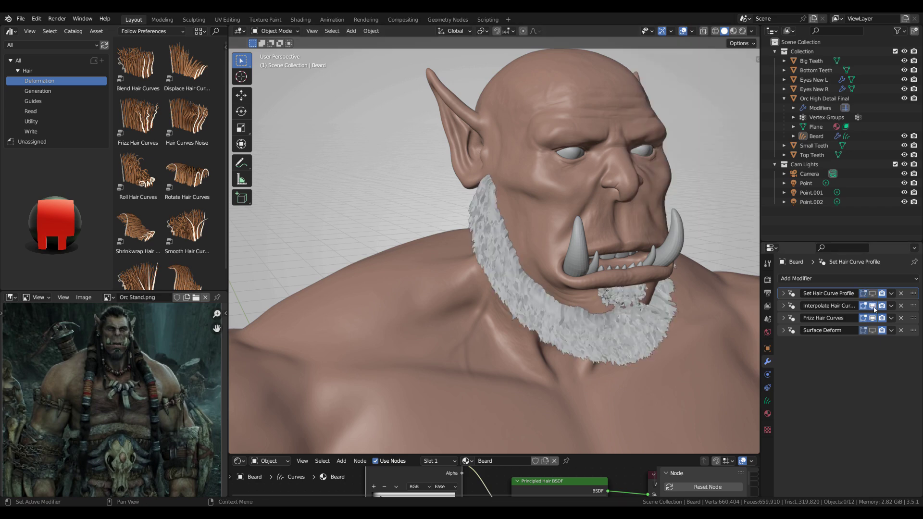
pyautogui.click(872, 306)
pyautogui.click(872, 317)
# Add an Empty Hair curves object to the orc body mesh and turn off its Surface Deform modifier in the viewport
pyautogui.moveTo(451, 277); pyautogui.dragTo(589, 298, button='middle')
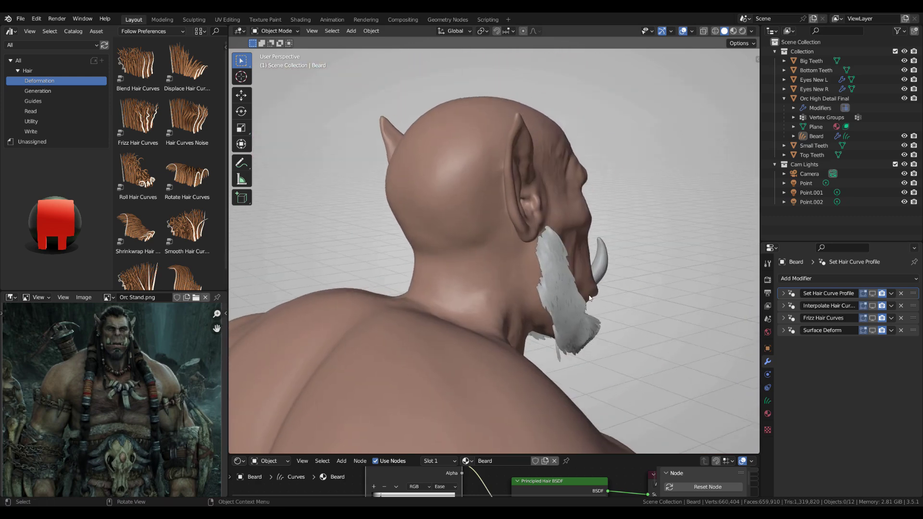
pyautogui.click(469, 217)
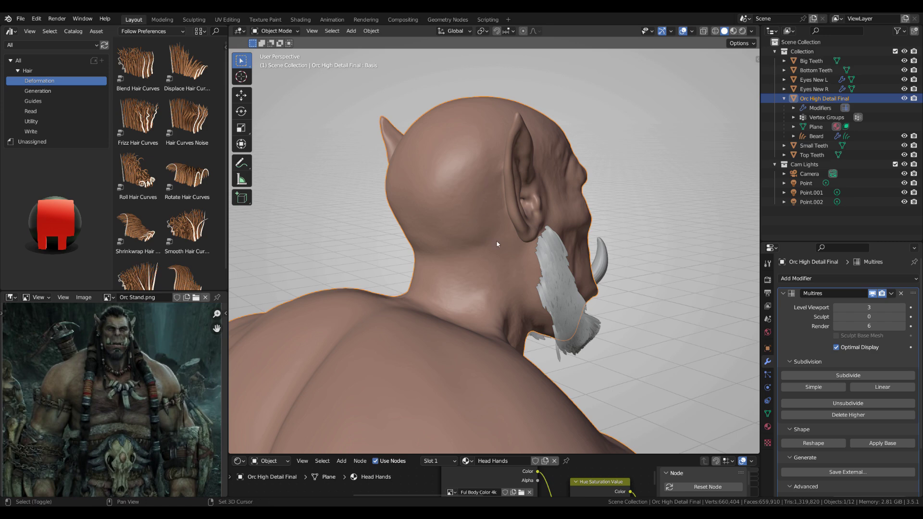
pyautogui.hotkey('shift', 'a')
pyautogui.moveTo(500, 240)
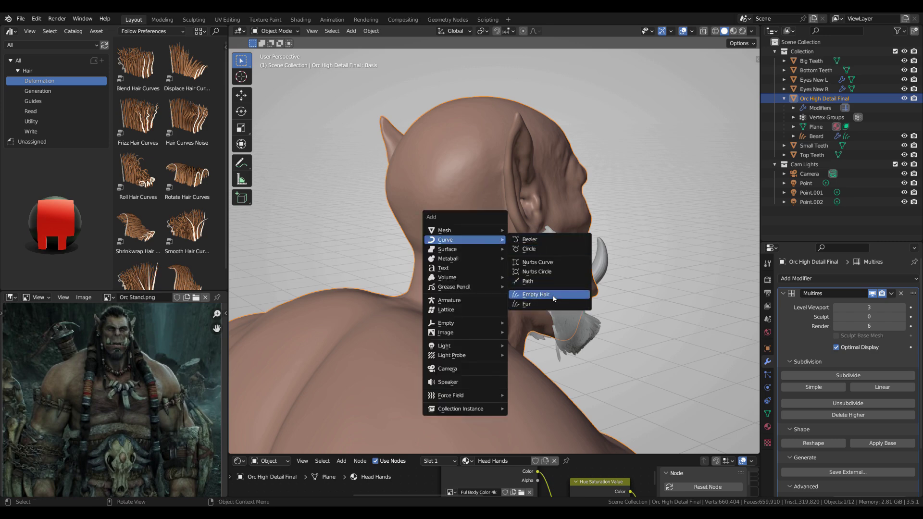
pyautogui.press('Return')
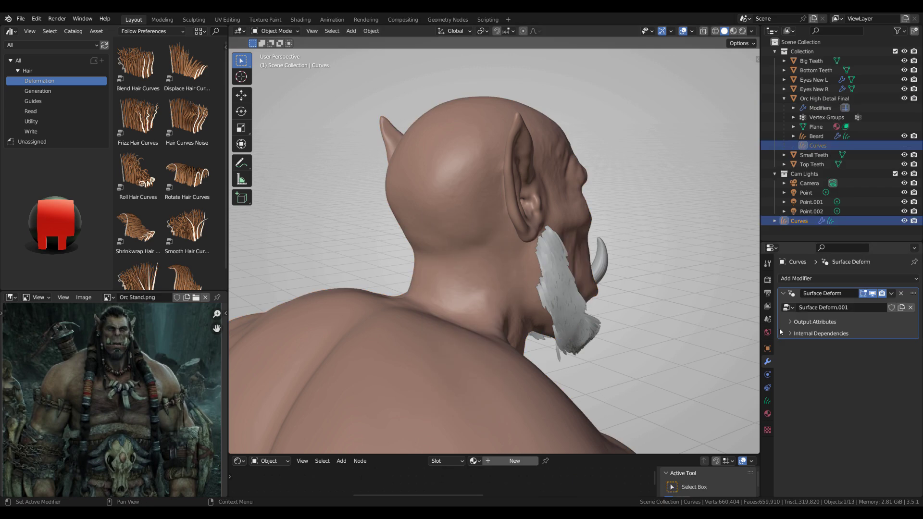
pyautogui.click(872, 294)
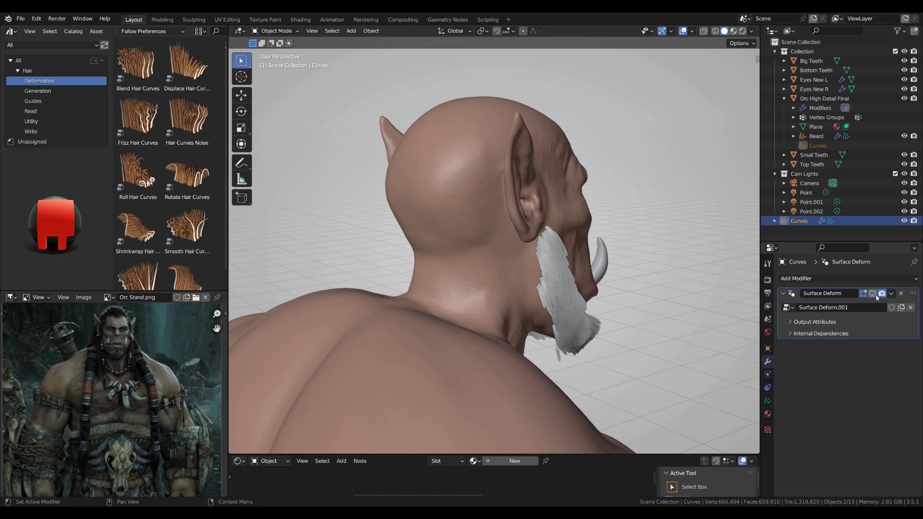
# Enter Sculpt Mode on the new hair curves and set up the Add brush with a 51 px radius
pyautogui.moveTo(553, 288); pyautogui.dragTo(455, 267, button='middle')
pyautogui.hotkey('ctrl', 'Tab')
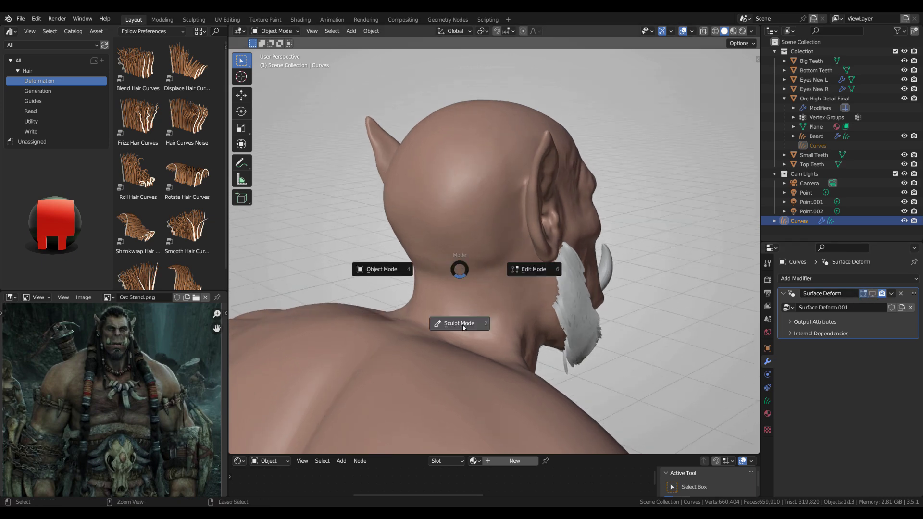
pyautogui.click(462, 326)
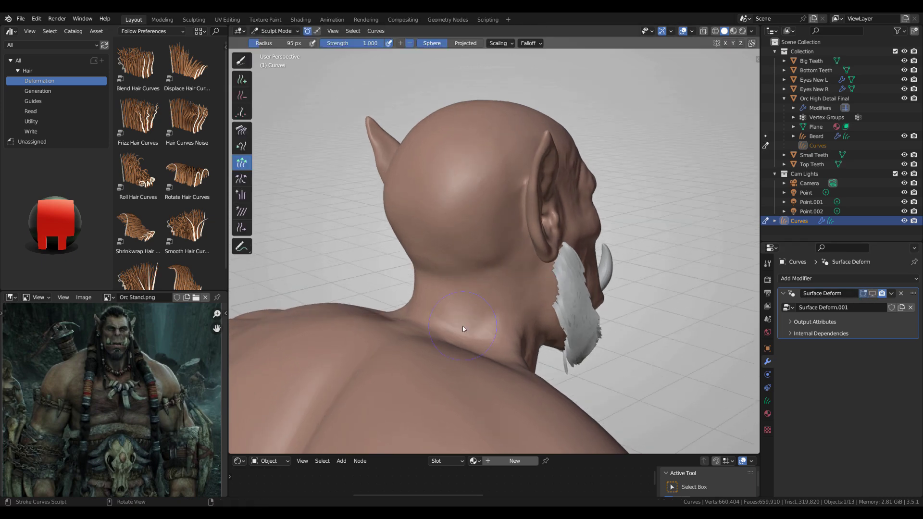
pyautogui.click(242, 80)
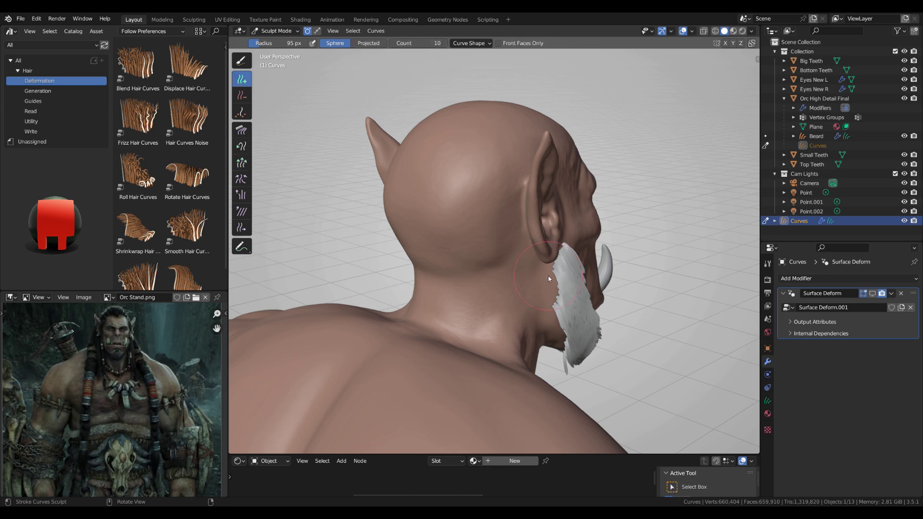
pyautogui.press('f')
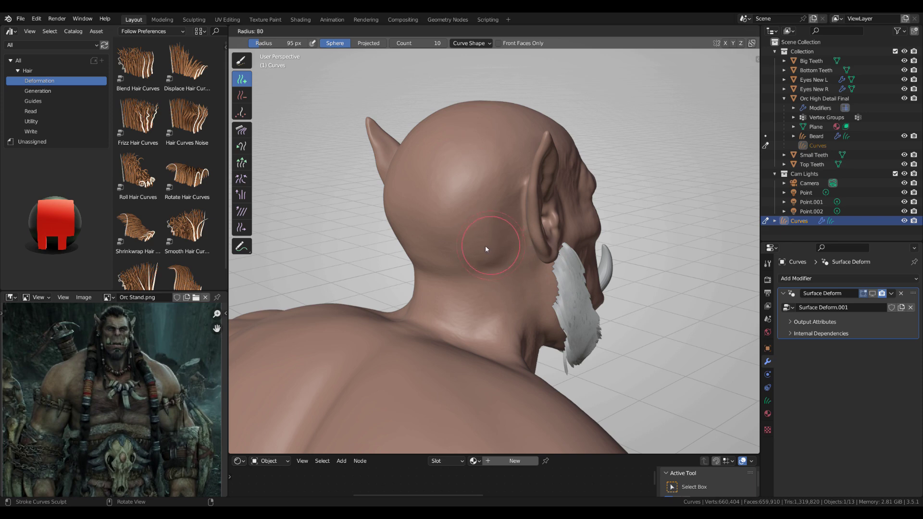
pyautogui.click(477, 251)
# Add a dense patch of hair curves on the back of the head, just behind and below the ear
pyautogui.moveTo(492, 261); pyautogui.dragTo(512, 245, button='middle')
pyautogui.click(514, 237)
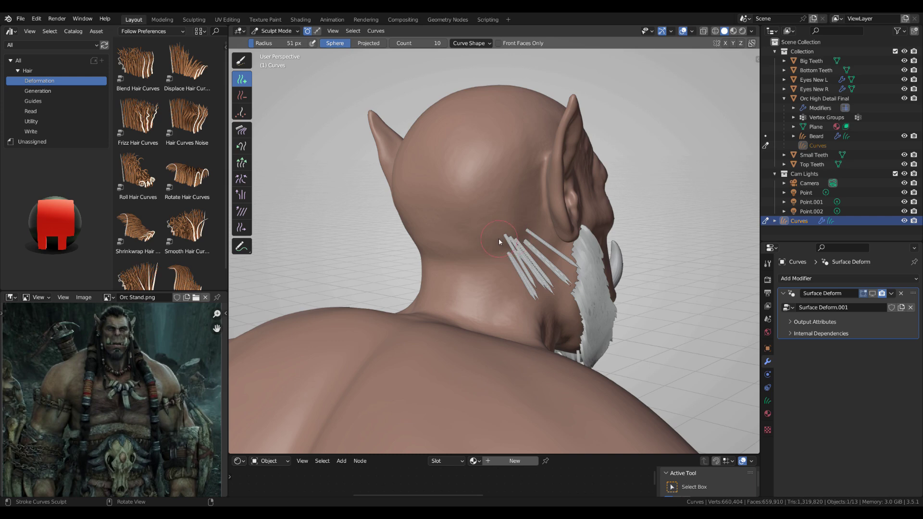
pyautogui.click(497, 239)
pyautogui.click(500, 231)
pyautogui.click(510, 229)
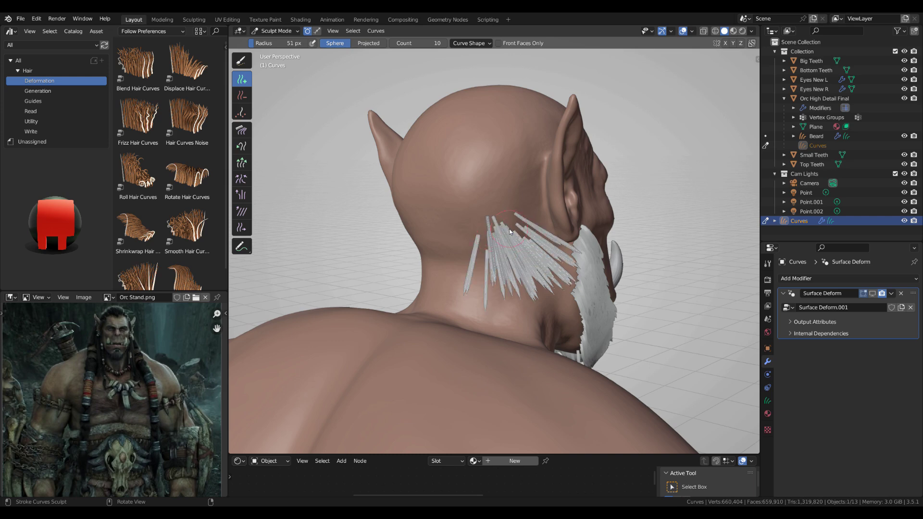
pyautogui.click(479, 232)
pyautogui.hotkey('ctrl', 'z')
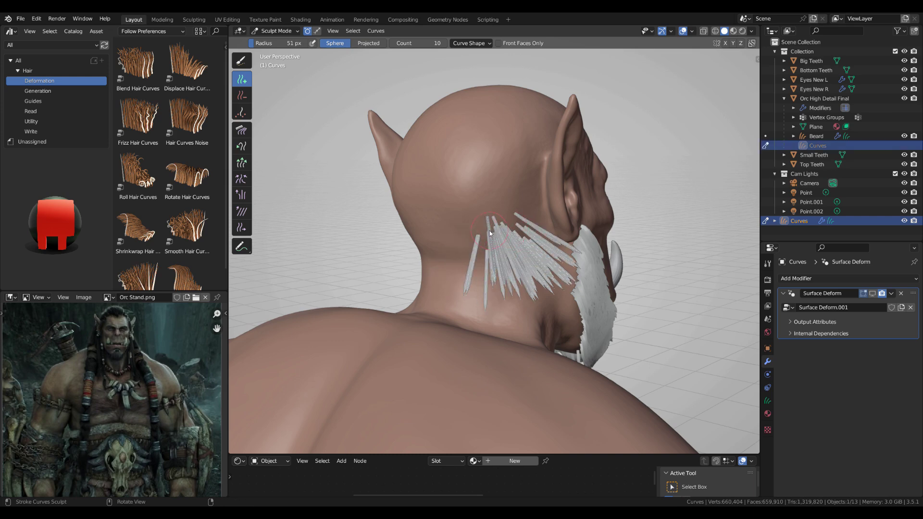
pyautogui.click(486, 232)
pyautogui.click(487, 245)
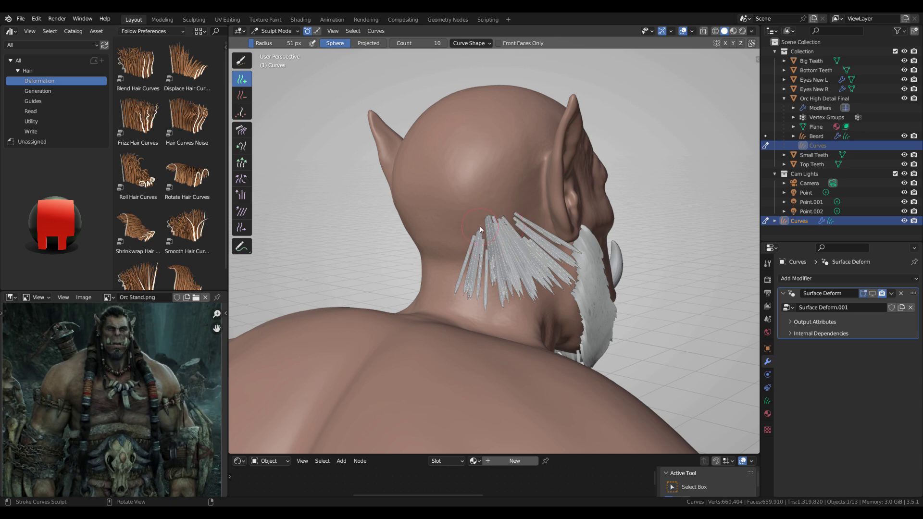
pyautogui.click(497, 220)
pyautogui.moveTo(486, 221)
pyautogui.mouseDown(button='middle')
pyautogui.moveTo(571, 209)
pyautogui.moveTo(509, 233)
pyautogui.moveTo(538, 212)
pyautogui.moveTo(544, 193)
pyautogui.moveTo(509, 239)
pyautogui.moveTo(534, 233)
pyautogui.moveTo(582, 246)
pyautogui.moveTo(521, 285)
pyautogui.mouseUp(button='middle')
pyautogui.click(501, 223)
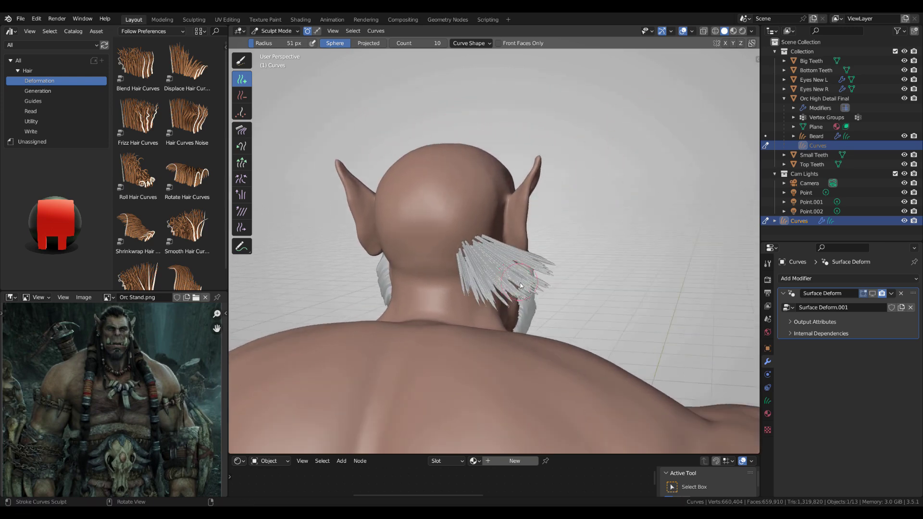
# Start shaping the hair patch with the Snake Hook brush and enlarge the brush radius to 174 px
pyautogui.click(244, 146)
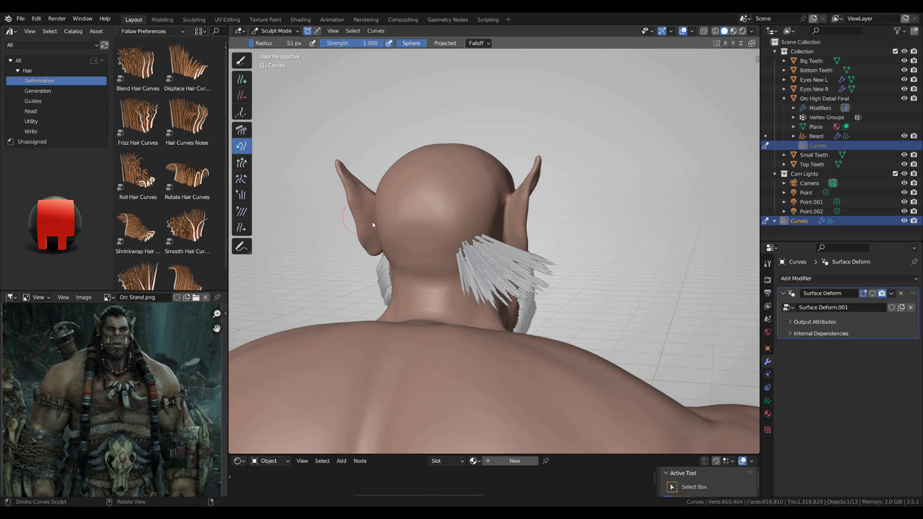
pyautogui.press('f')
pyautogui.click(480, 271)
pyautogui.moveTo(480, 270)
pyautogui.mouseDown(button='middle')
pyautogui.moveTo(492, 293)
pyautogui.moveTo(537, 220)
pyautogui.moveTo(544, 309)
pyautogui.moveTo(568, 305)
pyautogui.moveTo(530, 294)
pyautogui.mouseUp(button='middle')
pyautogui.scroll(-4, 534, 224)
pyautogui.press('f')
pyautogui.click(553, 311)
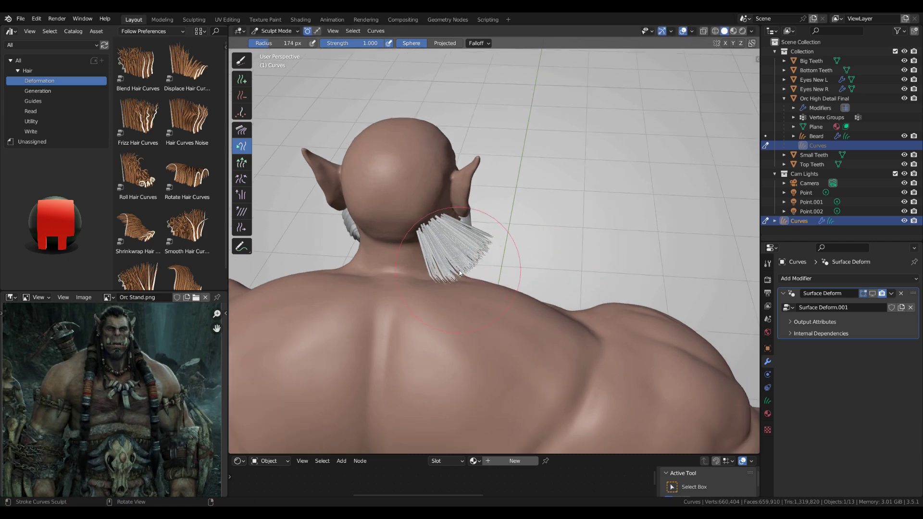
# Pull the hair patch forward from behind the ear, past the beard and down toward the chest with Snake Hook
pyautogui.moveTo(460, 271)
pyautogui.mouseDown()
pyautogui.moveTo(498, 266)
pyautogui.moveTo(486, 247)
pyautogui.moveTo(587, 264)
pyautogui.mouseUp()
pyautogui.moveTo(587, 264); pyautogui.dragTo(525, 270, button='middle')
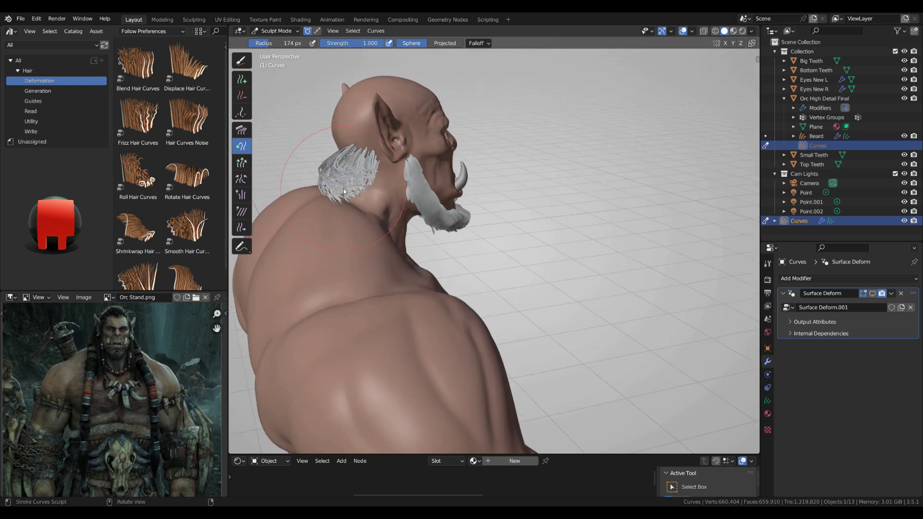
pyautogui.moveTo(344, 191); pyautogui.dragTo(432, 218)
pyautogui.moveTo(364, 206); pyautogui.dragTo(439, 240)
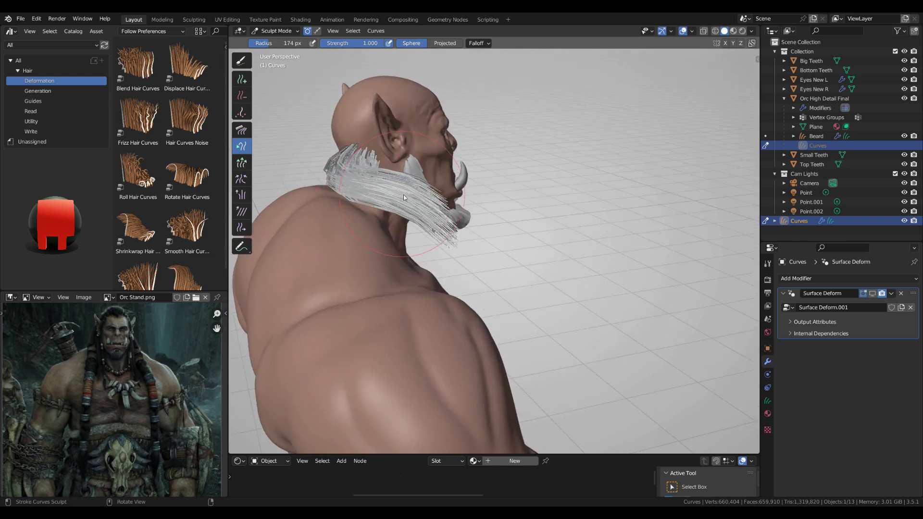
pyautogui.moveTo(358, 185); pyautogui.dragTo(448, 229)
pyautogui.moveTo(487, 259); pyautogui.dragTo(439, 244, button='middle')
pyautogui.moveTo(354, 169); pyautogui.dragTo(456, 255)
pyautogui.moveTo(413, 223)
pyautogui.mouseDown()
pyautogui.moveTo(471, 271)
pyautogui.moveTo(483, 326)
pyautogui.mouseUp()
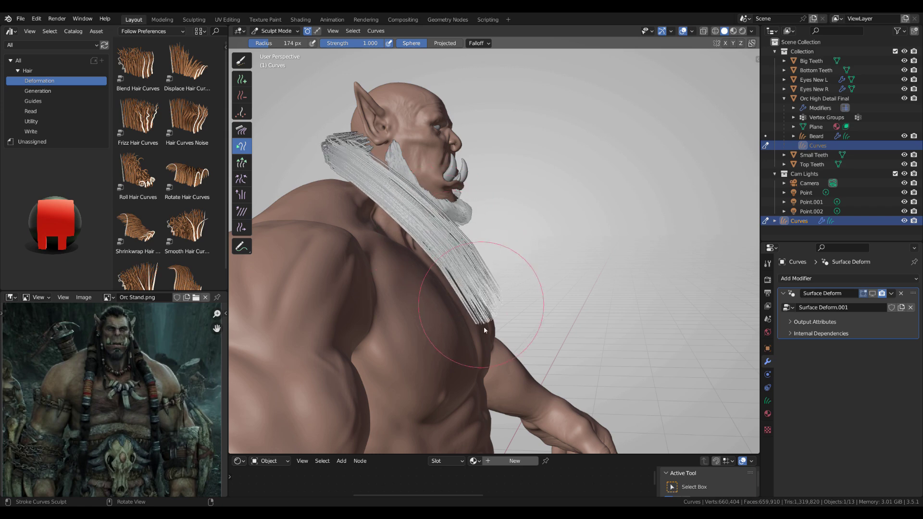
# Stretch the strand down toward the waist with Snake Hook and shape its fall over the front of the shoulder
pyautogui.scroll(-3, 548, 335)
pyautogui.keyDown('shift'); pyautogui.moveTo(502, 339); pyautogui.dragTo(482, 273, button='middle'); pyautogui.keyUp('shift')
pyautogui.moveTo(481, 207)
pyautogui.mouseDown()
pyautogui.moveTo(495, 226)
pyautogui.moveTo(505, 375)
pyautogui.mouseUp()
pyautogui.moveTo(504, 374)
pyautogui.mouseDown(button='middle')
pyautogui.moveTo(529, 346)
pyautogui.moveTo(344, 183)
pyautogui.mouseUp(button='middle')
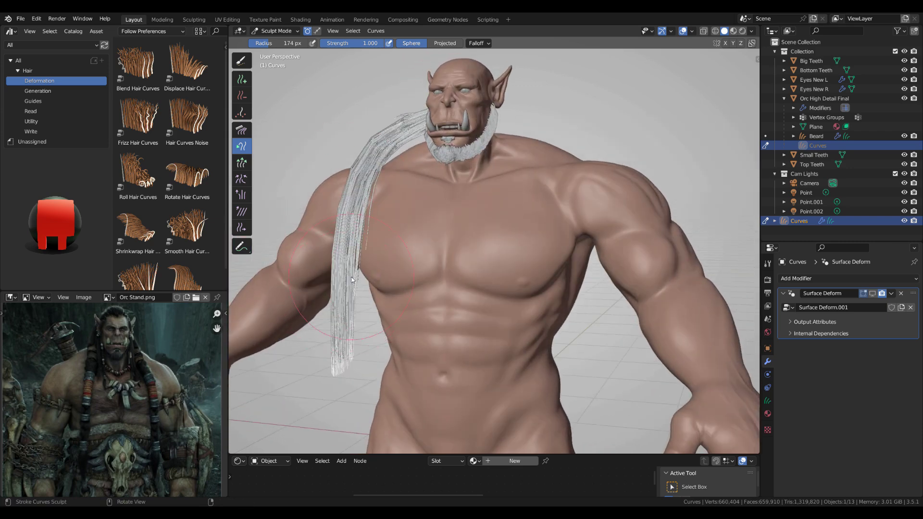
pyautogui.moveTo(346, 251)
pyautogui.mouseDown(button='middle')
pyautogui.moveTo(398, 210)
pyautogui.moveTo(414, 268)
pyautogui.moveTo(351, 298)
pyautogui.moveTo(390, 287)
pyautogui.moveTo(509, 320)
pyautogui.moveTo(563, 303)
pyautogui.moveTo(546, 312)
pyautogui.moveTo(597, 269)
pyautogui.moveTo(439, 264)
pyautogui.moveTo(422, 227)
pyautogui.mouseUp(button='middle')
# Comb the lower end of the long strand in front of the torso with the Comb brush
pyautogui.click(242, 129)
pyautogui.scroll(-3, 514, 261)
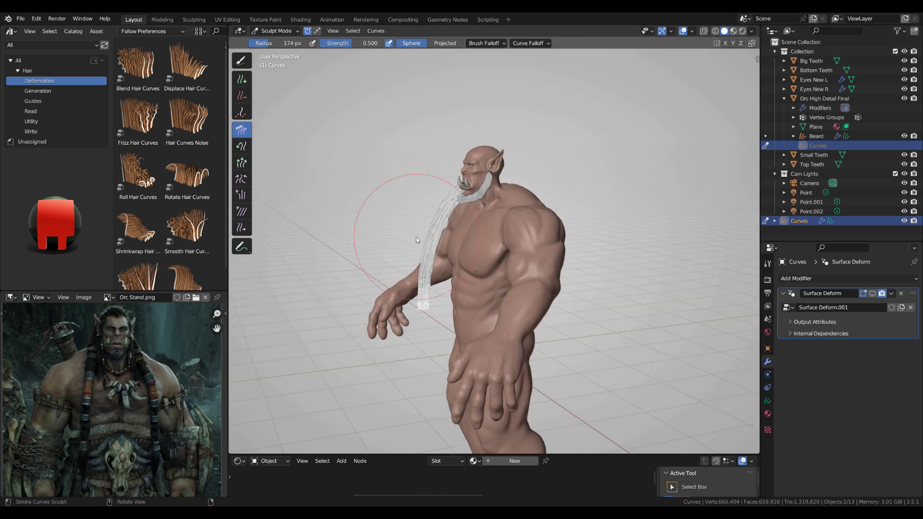
pyautogui.moveTo(423, 292); pyautogui.dragTo(435, 304)
pyautogui.moveTo(429, 312)
pyautogui.mouseDown(button='middle')
pyautogui.moveTo(558, 278)
pyautogui.moveTo(446, 283)
pyautogui.moveTo(512, 261)
pyautogui.moveTo(761, 16)
pyautogui.mouseUp(button='middle')
pyautogui.scroll(3, 512, 260)
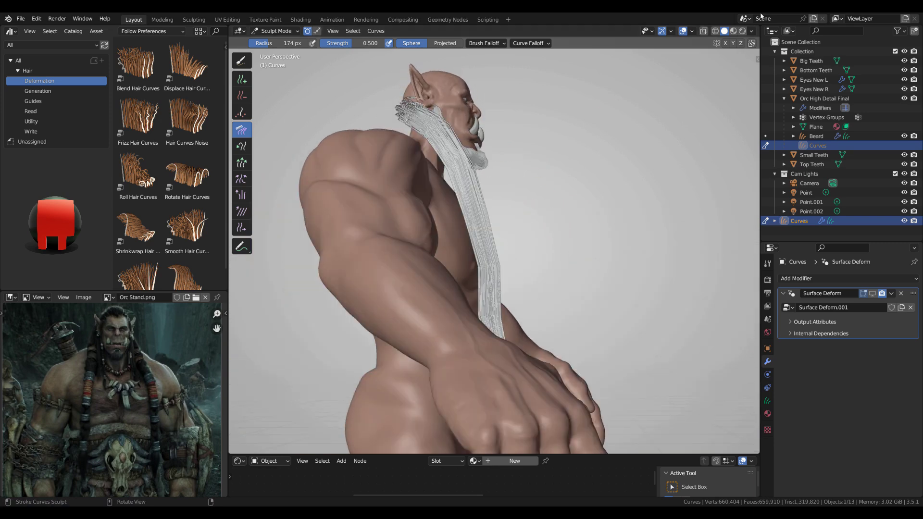
# Enable curves surface collision for sculpting and drape the strand over the shoulder and chest with the Comb brush
pyautogui.click(752, 43)
pyautogui.moveTo(691, 157)
pyautogui.mouseDown(button='middle')
pyautogui.moveTo(541, 190)
pyautogui.moveTo(451, 152)
pyautogui.moveTo(550, 200)
pyautogui.mouseUp(button='middle')
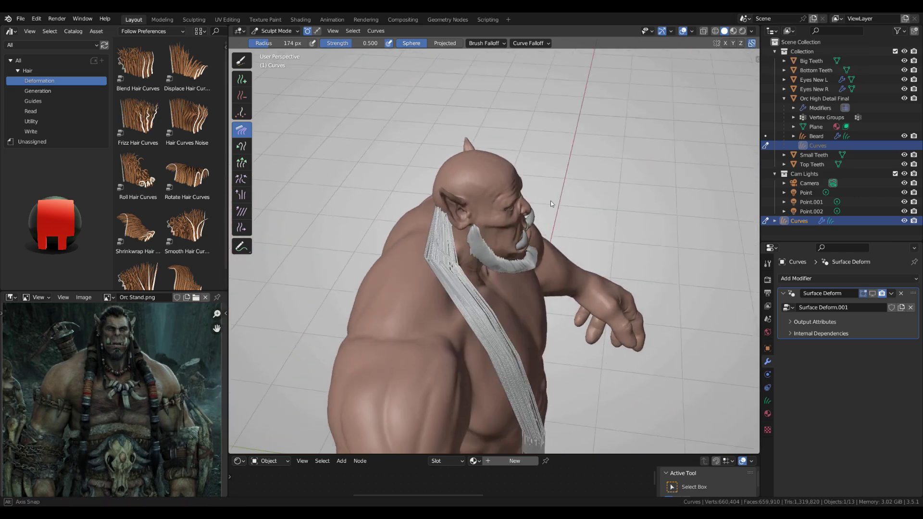
pyautogui.moveTo(599, 278); pyautogui.dragTo(520, 230, button='middle')
# Return to Object Mode and apply the Set Hair Curve Profile asset from the Write hair catalog to the long strand
pyautogui.hotkey('ctrl', 'Tab')
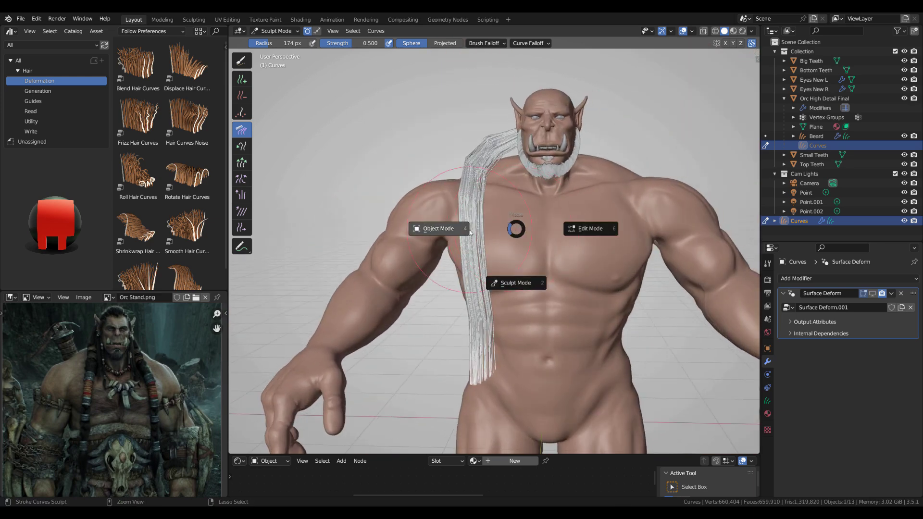
pyautogui.click(439, 235)
pyautogui.click(463, 151)
pyautogui.moveTo(463, 151); pyautogui.dragTo(478, 152, button='middle')
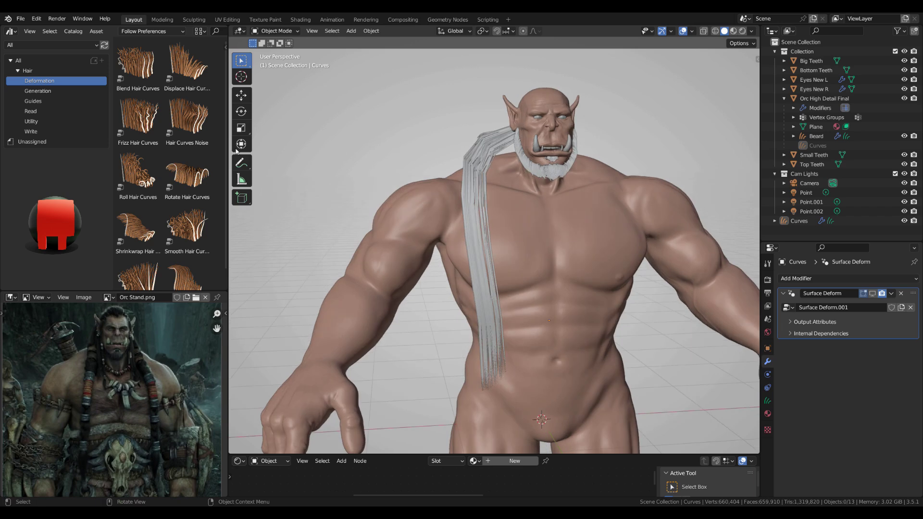
pyautogui.click(50, 130)
pyautogui.click(143, 85)
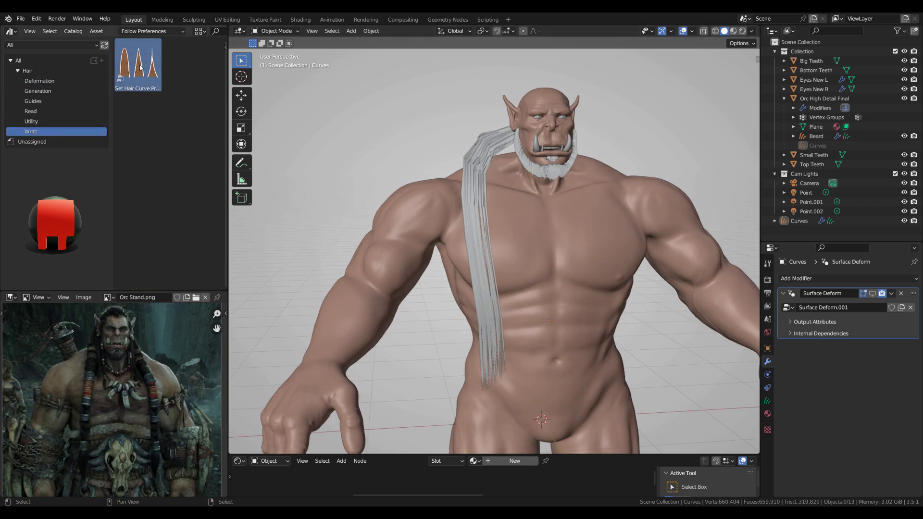
pyautogui.moveTo(140, 67); pyautogui.dragTo(475, 192)
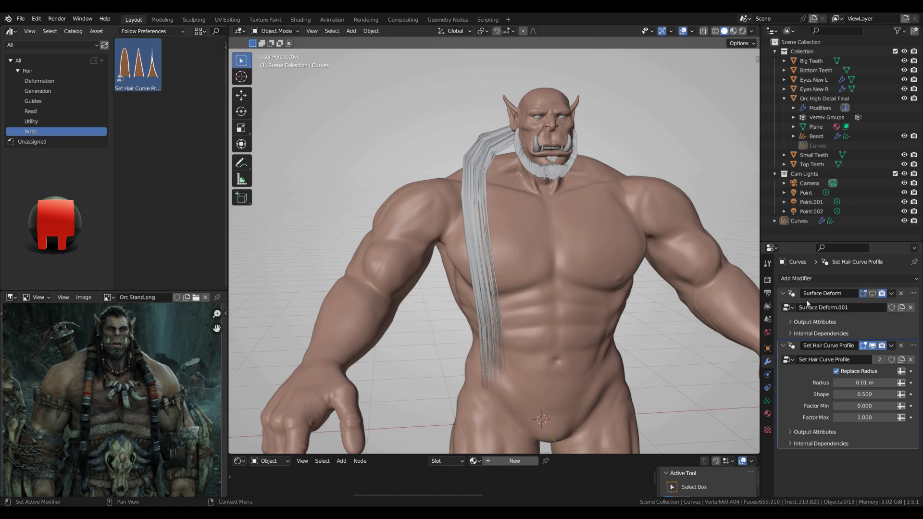
# Collapse the Surface Deform modifier and move it below Set Hair Curve Profile in the strand's modifier stack
pyautogui.click(783, 293)
pyautogui.click(783, 308)
pyautogui.moveTo(913, 294); pyautogui.dragTo(911, 321)
# Set the hair profile radius of the long strand to 0.0005 m and collapse the Set Hair Curve Profile modifier
pyautogui.click(789, 294)
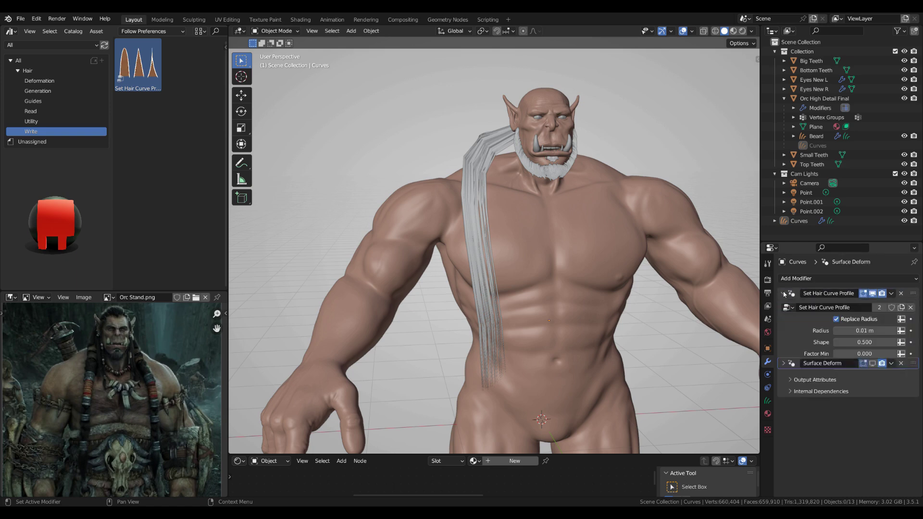
pyautogui.click(871, 330)
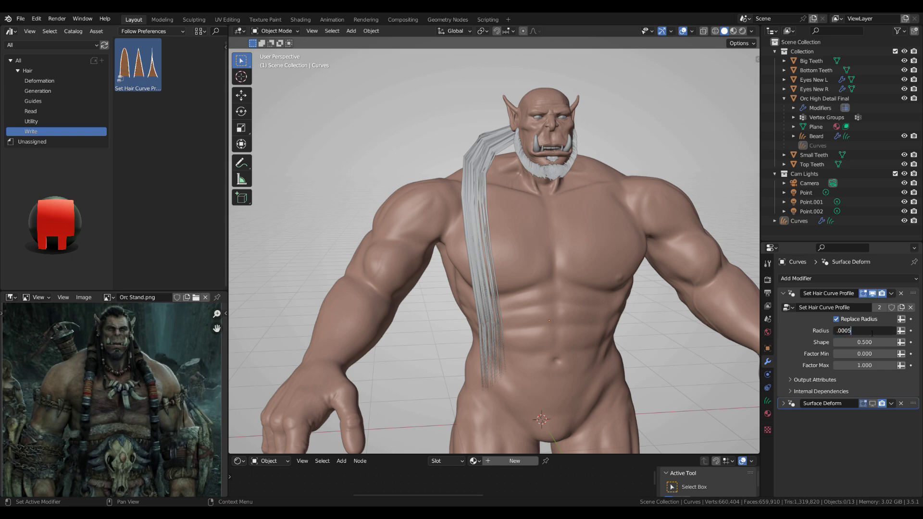
pyautogui.write('.0005')
pyautogui.press('Return')
pyautogui.moveTo(511, 289); pyautogui.dragTo(512, 188, button='middle')
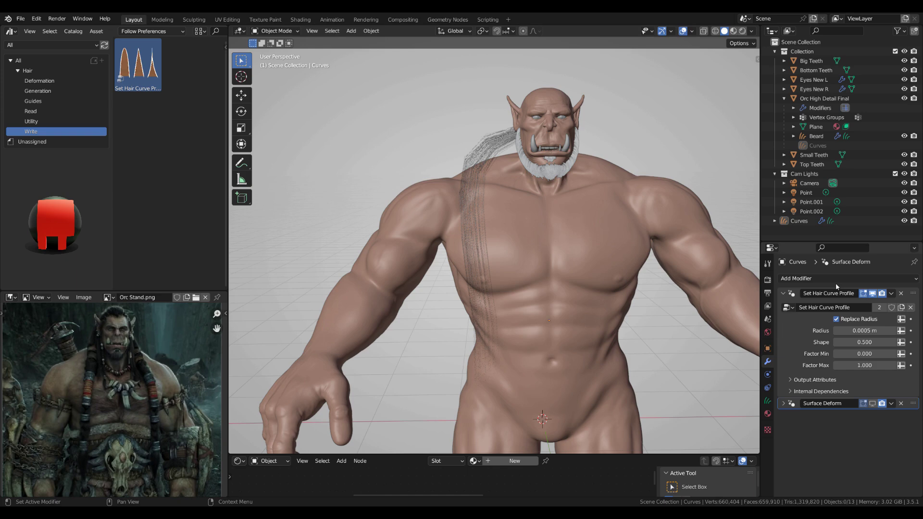
pyautogui.click(783, 294)
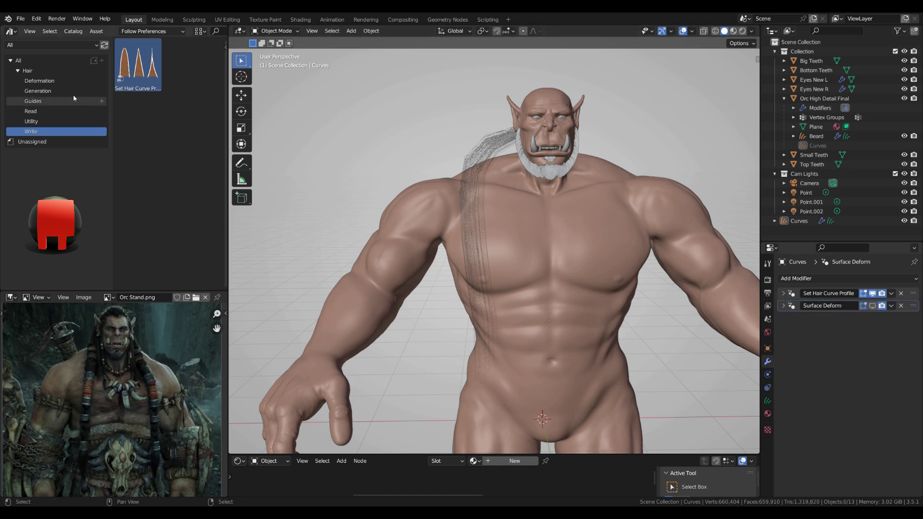
# Apply the Interpolate Hair Curves asset from the Generation catalog to the strand and place it above Surface Deform
pyautogui.click(49, 102)
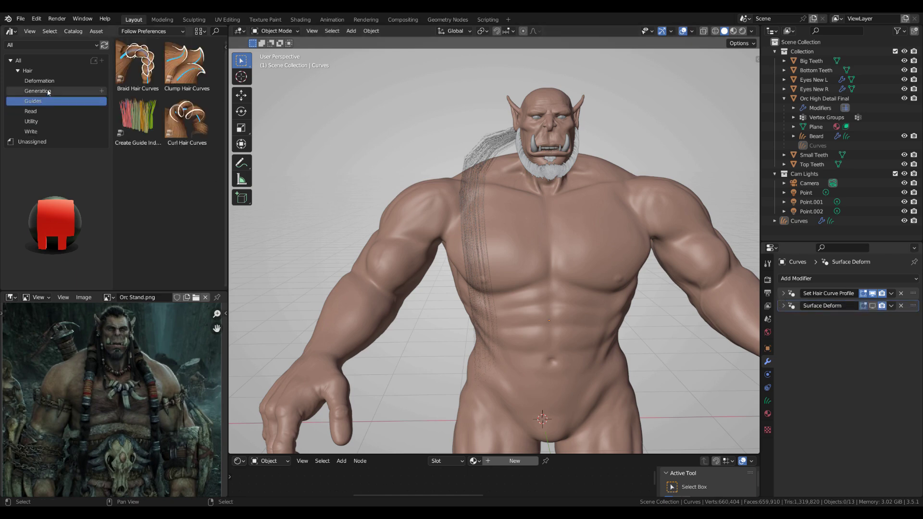
pyautogui.click(47, 92)
pyautogui.moveTo(126, 124); pyautogui.dragTo(474, 222)
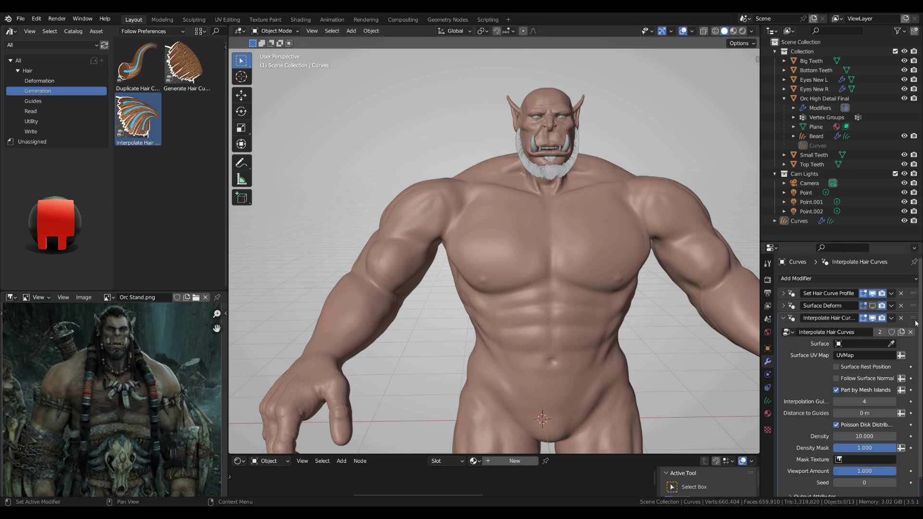
pyautogui.moveTo(912, 318); pyautogui.dragTo(913, 298)
# Set the orc body mesh as the interpolation surface and the distance to guides to 0.01 m
pyautogui.scroll(-1, 879, 326)
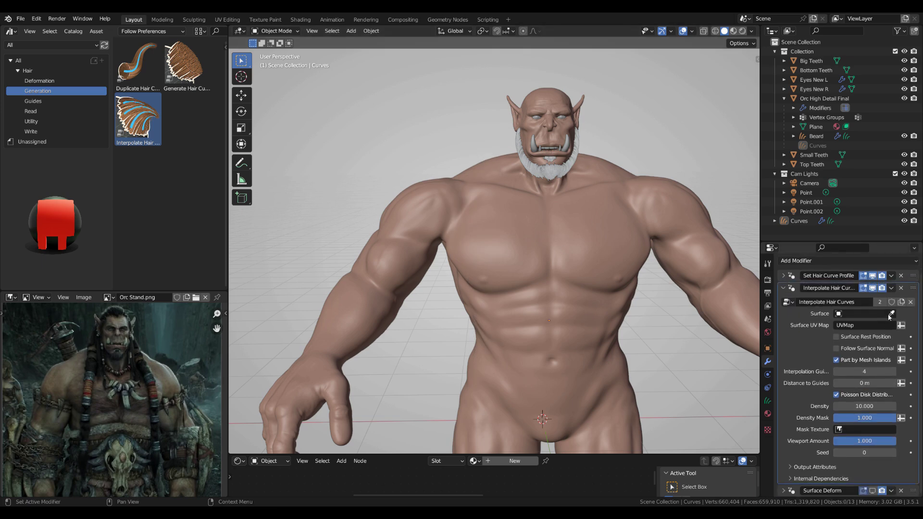
pyautogui.click(891, 313)
pyautogui.click(532, 239)
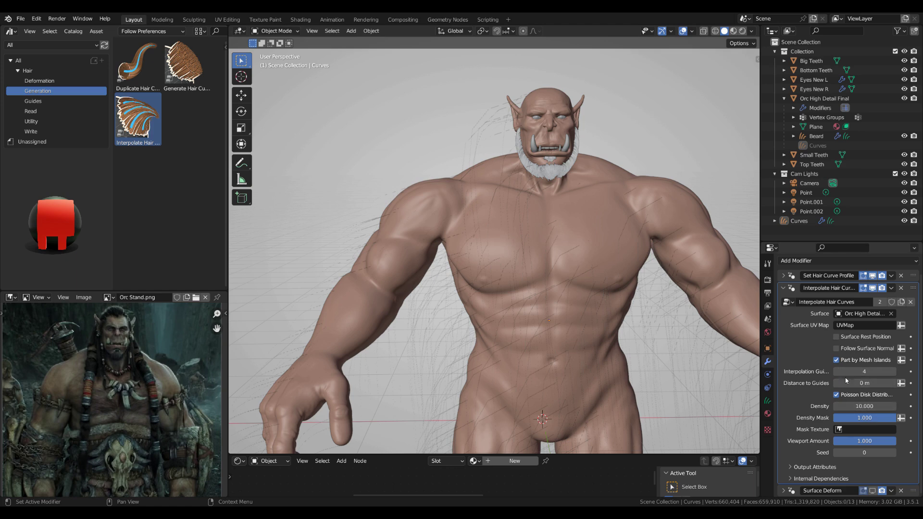
pyautogui.click(862, 383)
pyautogui.hotkey('ctrl', 'v')
pyautogui.press('Return')
pyautogui.click(863, 383)
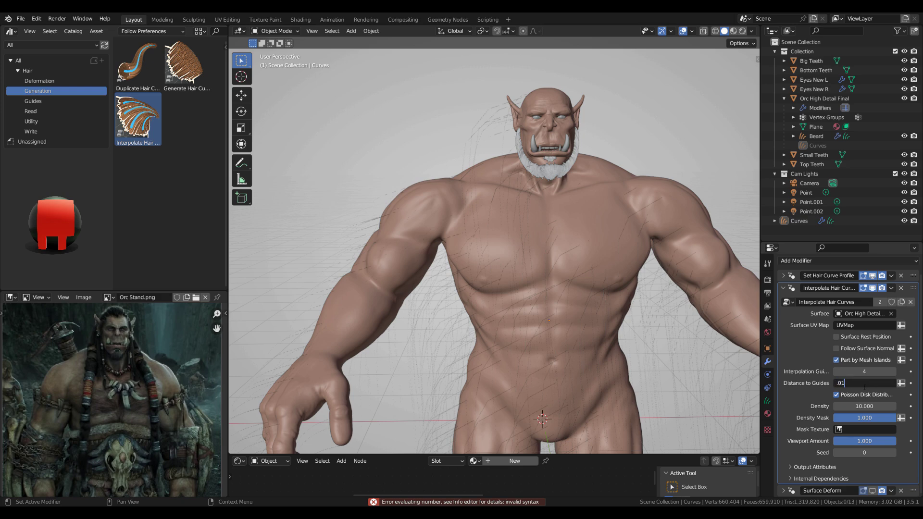
pyautogui.press('Return')
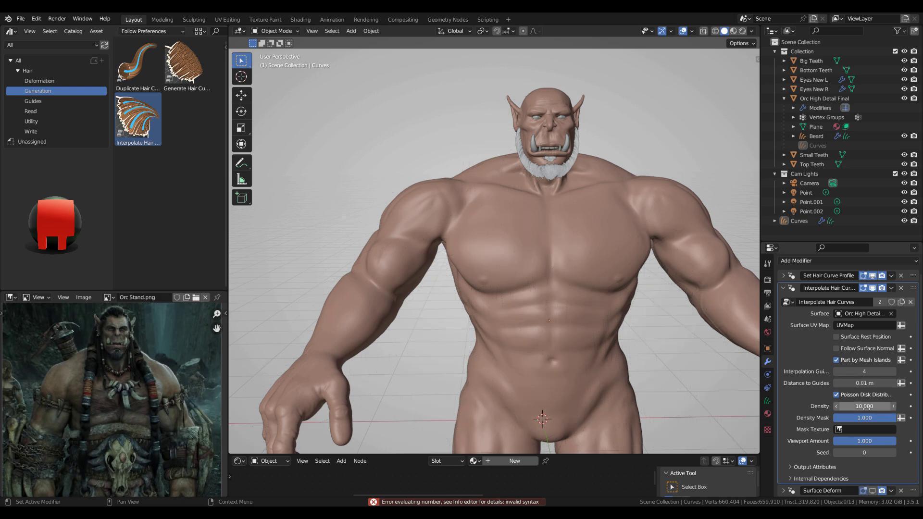
# Set the interpolated hair density to 5000 and the viewport amount to 0.1
pyautogui.click(864, 406)
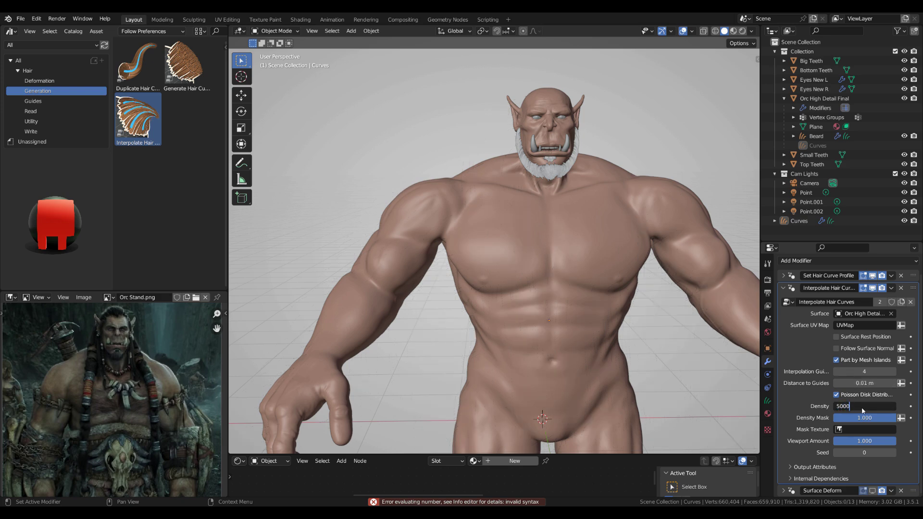
pyautogui.press('Return')
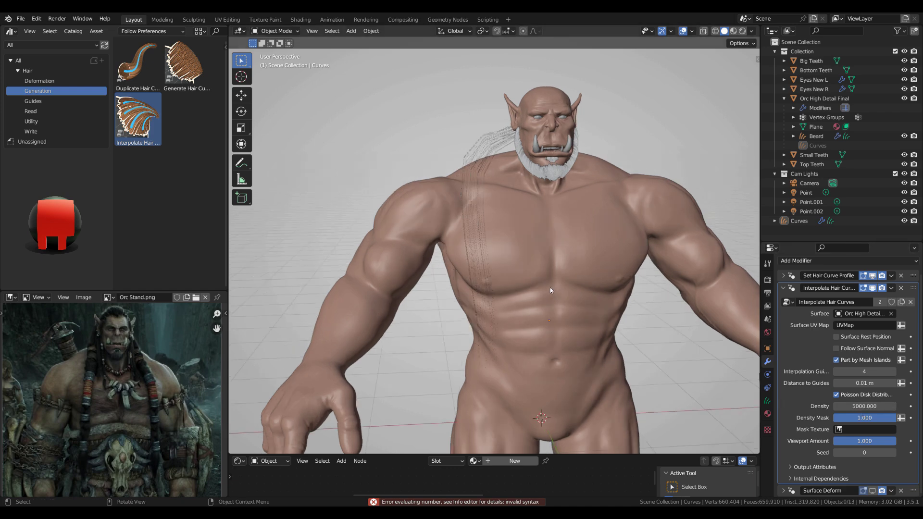
pyautogui.scroll(4, 549, 287)
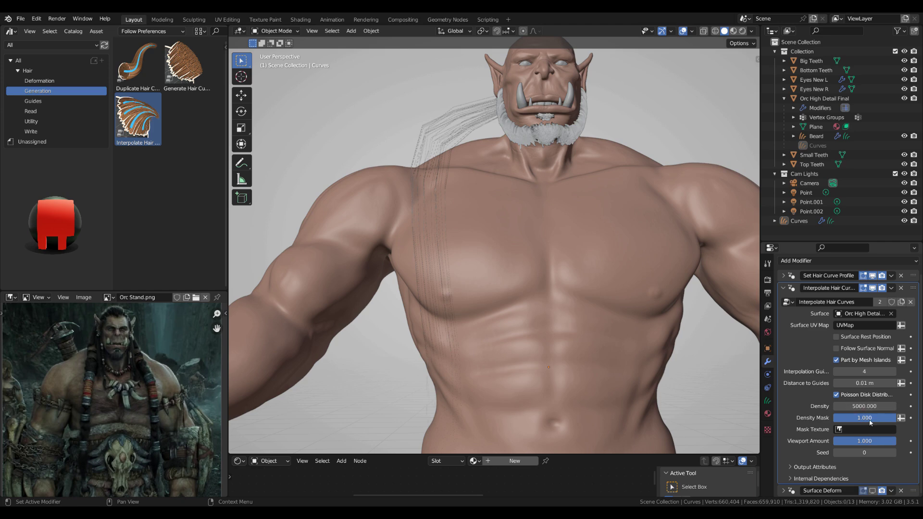
pyautogui.click(864, 445)
pyautogui.write('0.1')
pyautogui.press('Return')
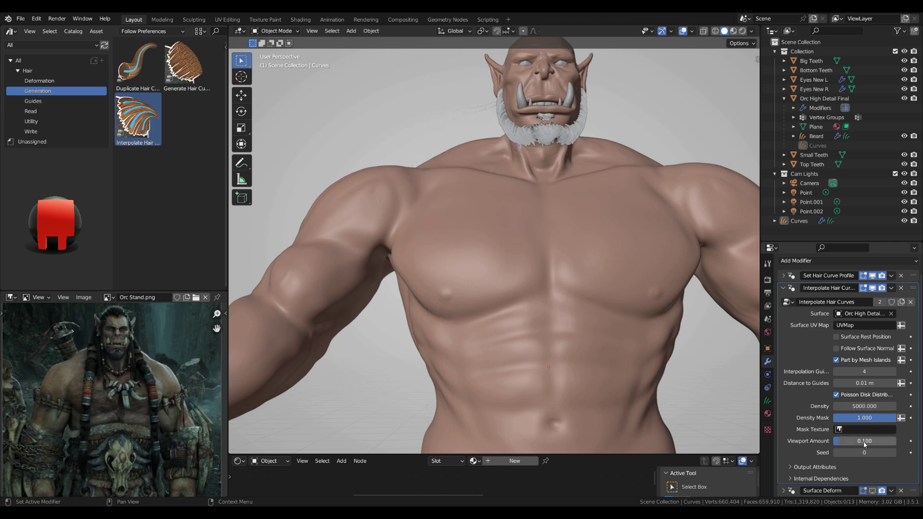
# Set the interpolated hair density to 50000 and the viewport amount to 1, and collapse the Interpolate Hair Curves modifier
pyautogui.doubleClick(850, 406)
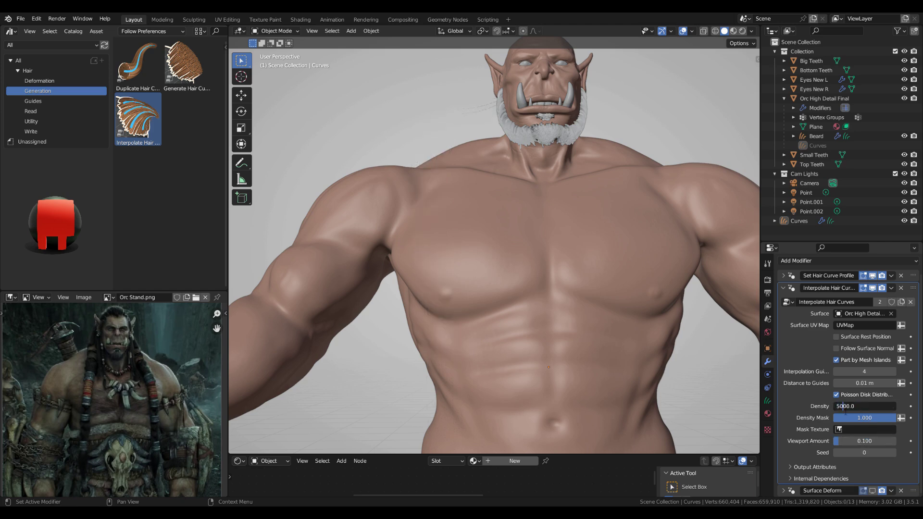
pyautogui.press('Return')
pyautogui.moveTo(423, 183); pyautogui.dragTo(591, 302, button='middle')
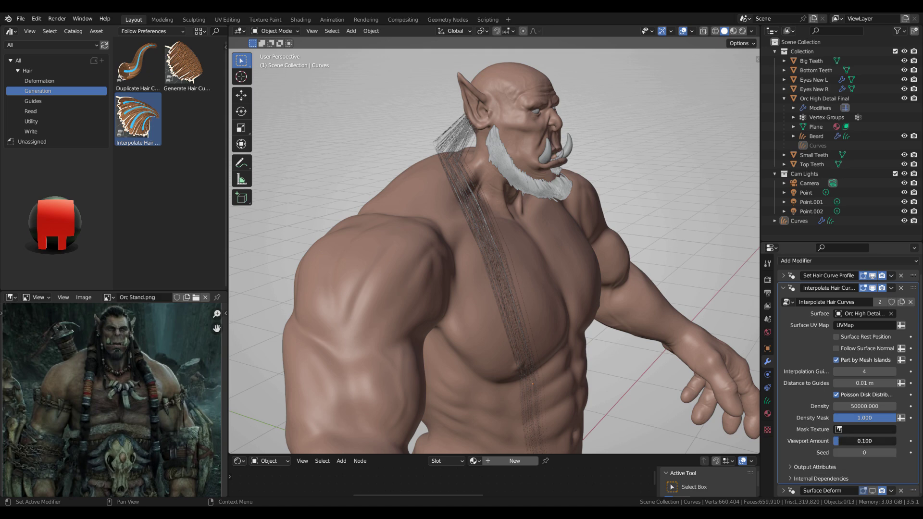
pyautogui.click(874, 442)
pyautogui.write('1')
pyautogui.press('Return')
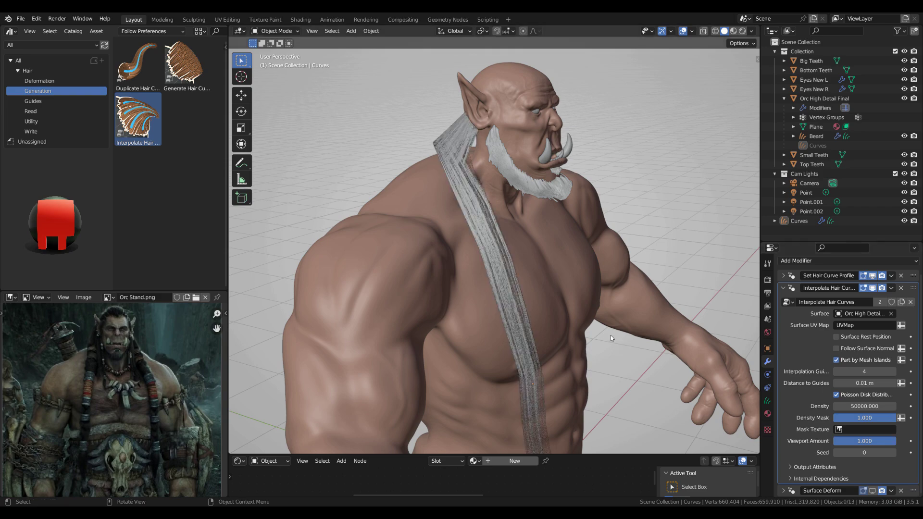
pyautogui.moveTo(611, 336); pyautogui.dragTo(532, 354, button='middle')
pyautogui.click(484, 350)
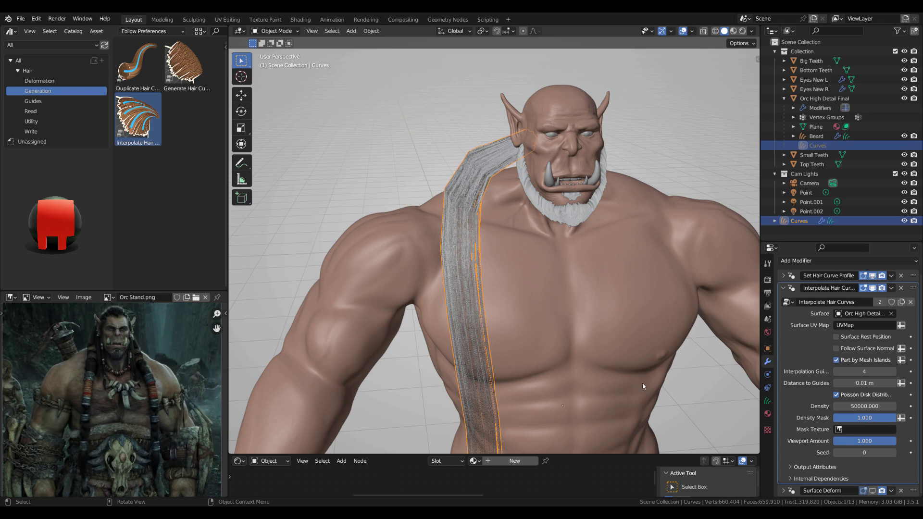
pyautogui.click(783, 287)
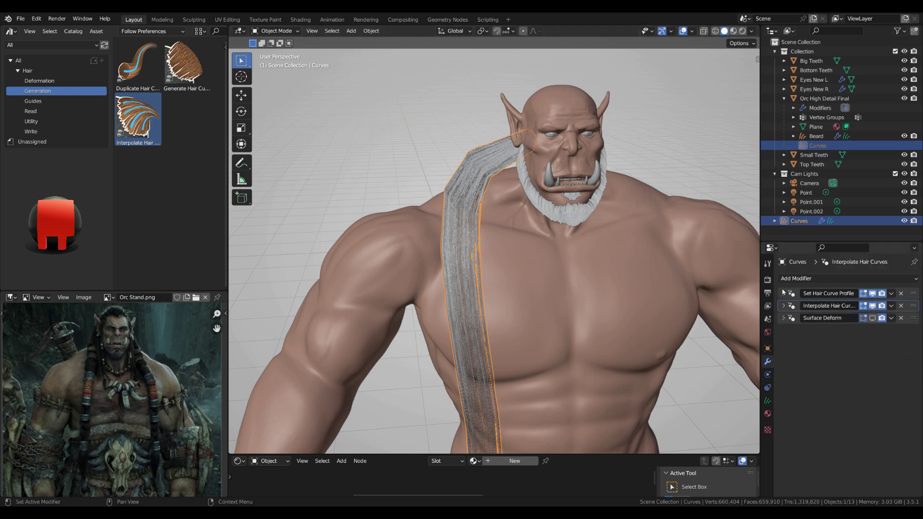
pyautogui.click(667, 151)
pyautogui.moveTo(682, 221); pyautogui.dragTo(671, 204, button='middle')
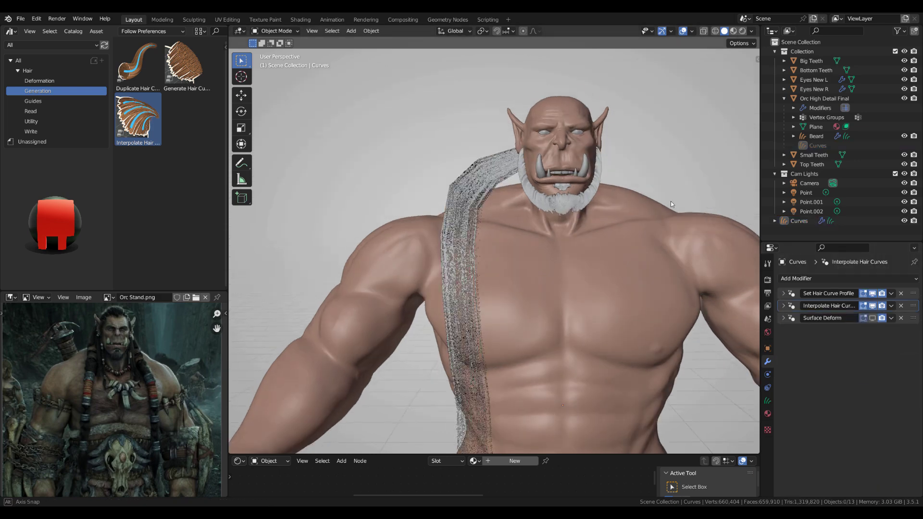
# Check the curves viewport display options in the render settings and examine the lower end of the long strand
pyautogui.click(784, 294)
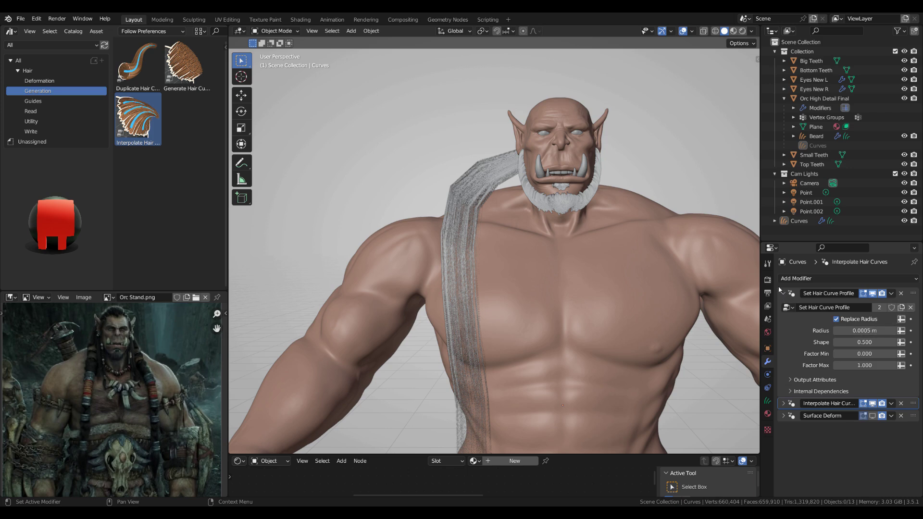
pyautogui.click(780, 292)
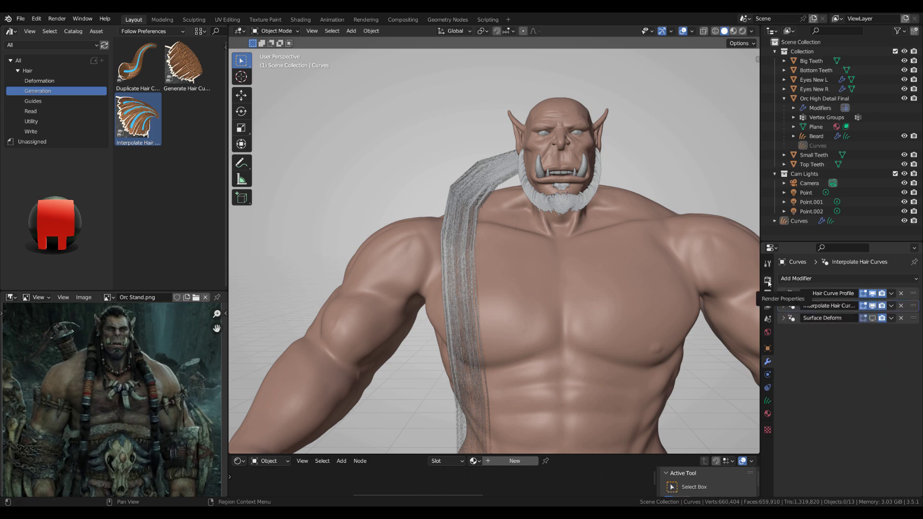
pyautogui.click(767, 281)
pyautogui.scroll(-3, 834, 435)
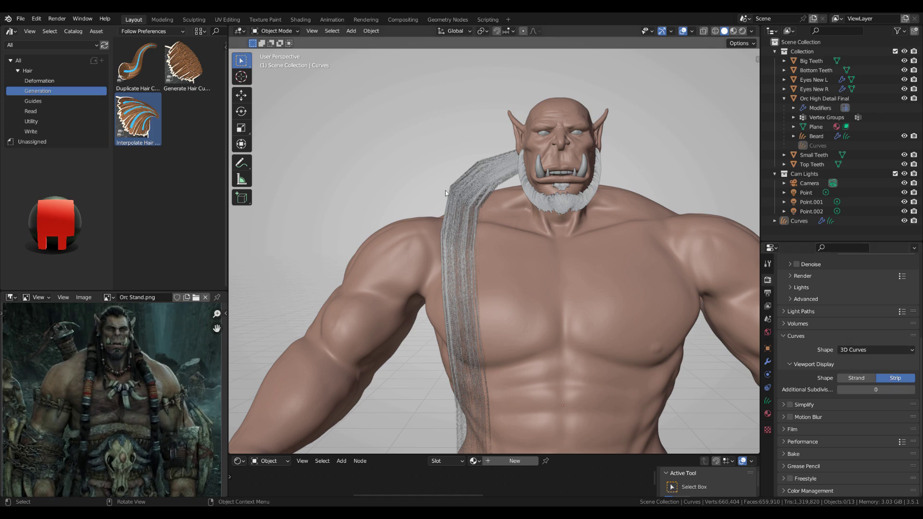
pyautogui.click(460, 192)
pyautogui.click(767, 362)
pyautogui.keyDown('shift'); pyautogui.moveTo(525, 366); pyautogui.dragTo(524, 306, button='middle'); pyautogui.keyUp('shift')
pyautogui.click(419, 371)
pyautogui.scroll(1, 419, 369)
pyautogui.keyDown('shift'); pyautogui.moveTo(419, 368); pyautogui.dragTo(406, 319, button='middle'); pyautogui.keyUp('shift')
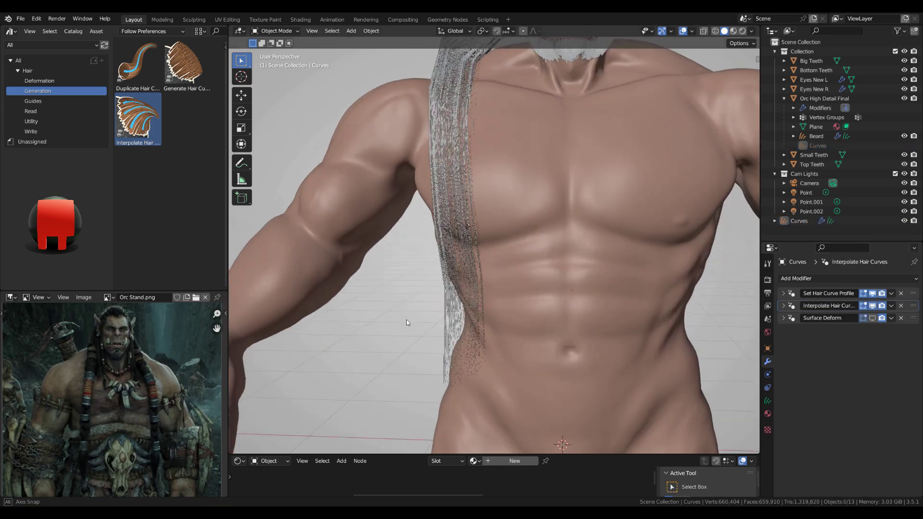
# Set the Shape value of the Set Hair Curve Profile modifier to 0.1
pyautogui.click(782, 293)
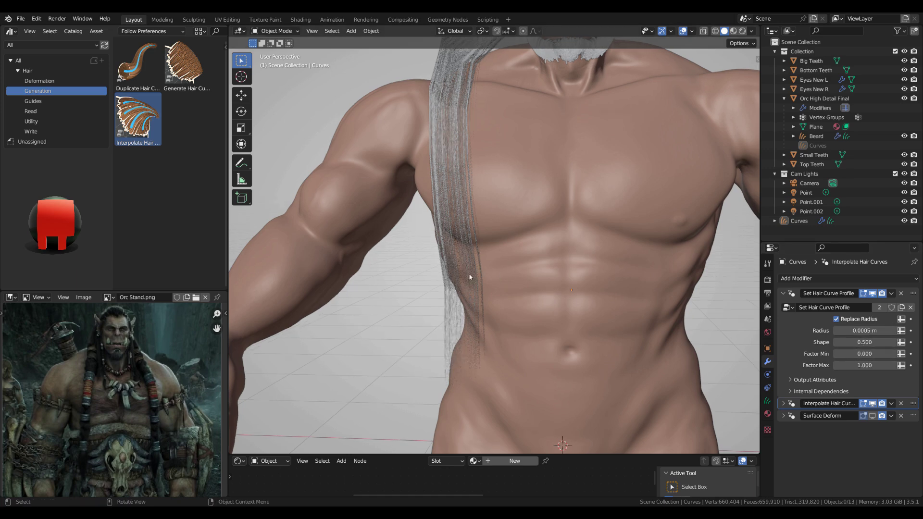
pyautogui.moveTo(470, 272); pyautogui.dragTo(445, 248, button='middle')
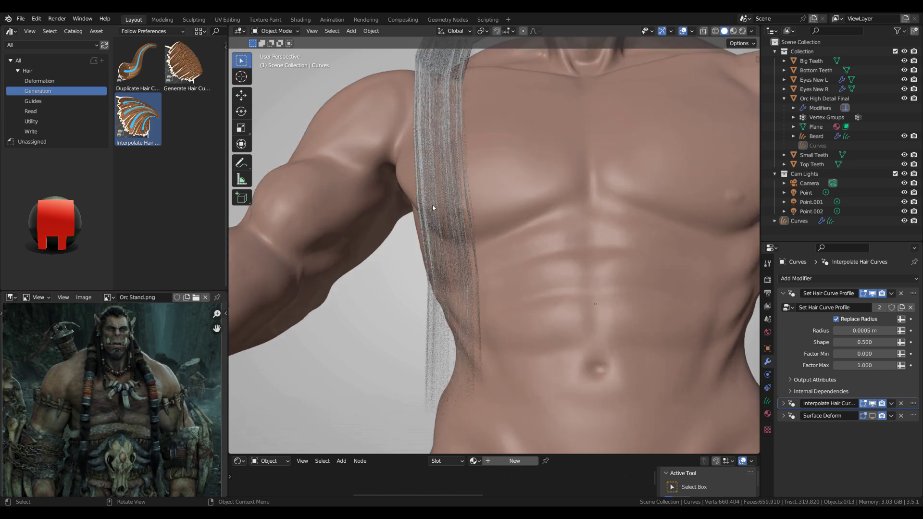
pyautogui.moveTo(432, 213); pyautogui.dragTo(440, 228, button='middle')
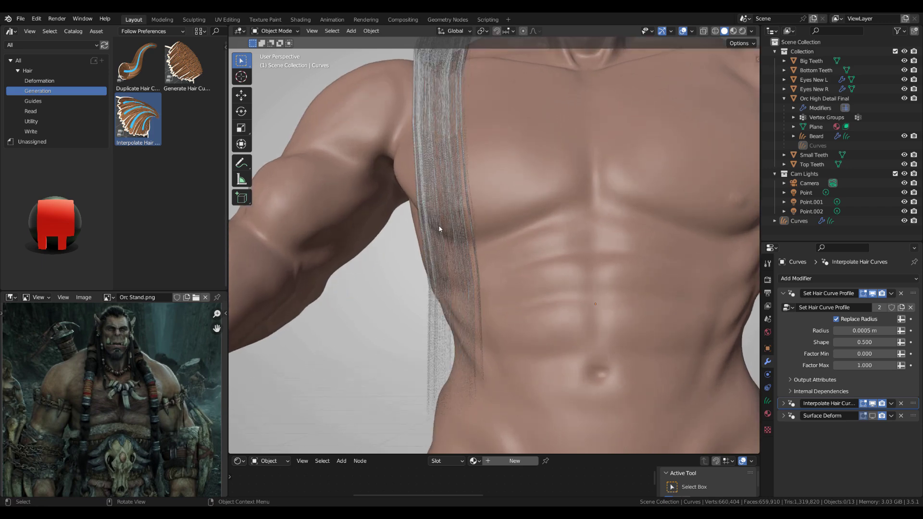
pyautogui.click(878, 345)
pyautogui.write('.1')
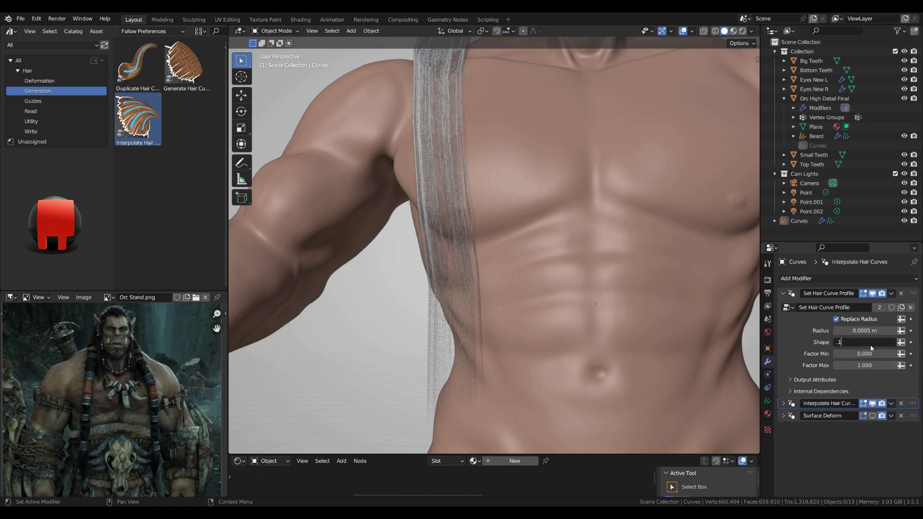
pyautogui.press('Return')
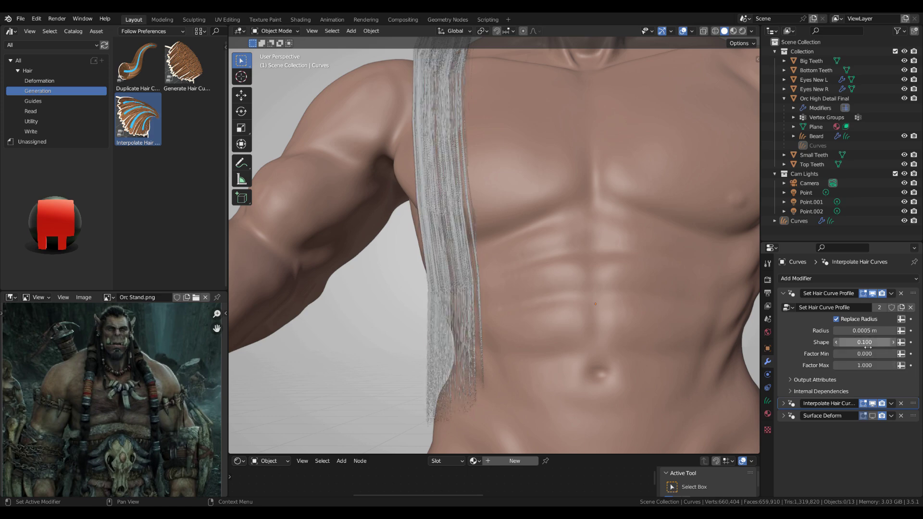
pyautogui.moveTo(439, 367)
pyautogui.mouseDown(button='middle')
pyautogui.moveTo(443, 383)
pyautogui.moveTo(429, 380)
pyautogui.mouseUp(button='middle')
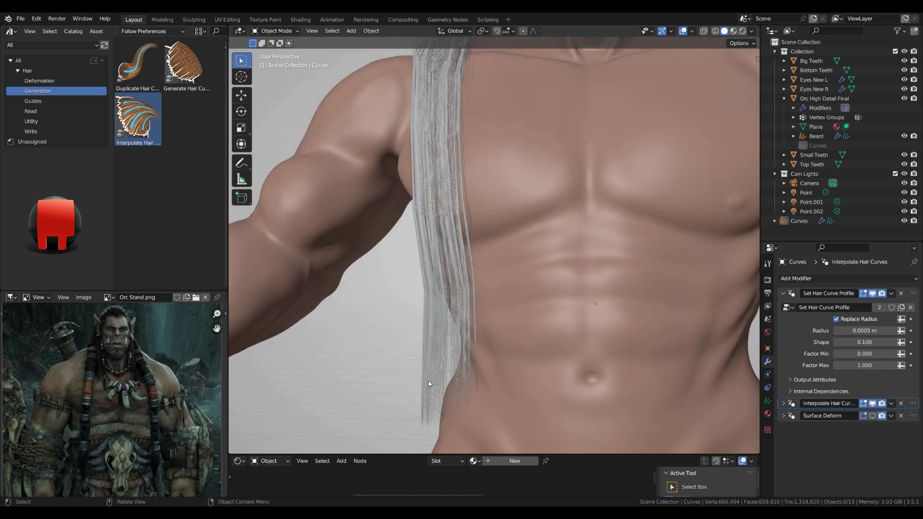
# Set the hair profile's Factor Min to 0.5 to thicken the strand tips, and collapse the modifier
pyautogui.click(858, 355)
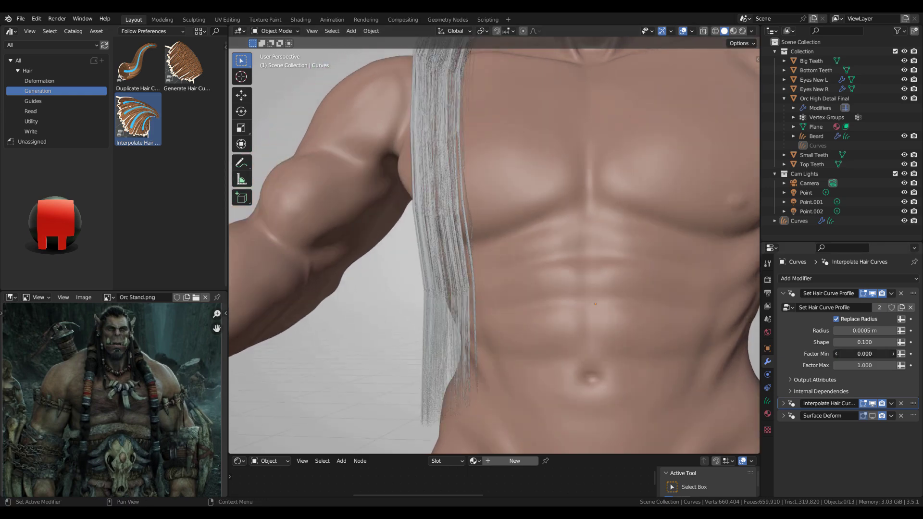
pyautogui.write('.5')
pyautogui.press('Return')
pyautogui.moveTo(422, 354); pyautogui.dragTo(486, 284, button='middle')
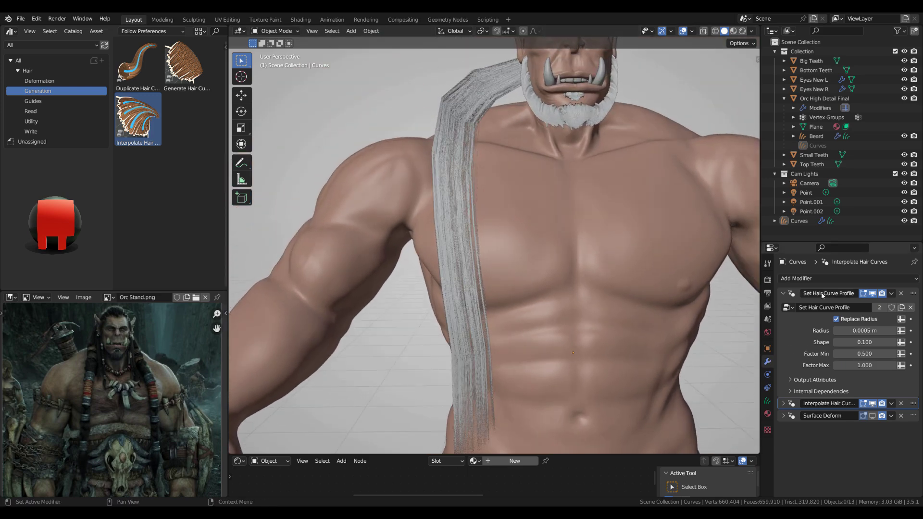
pyautogui.click(783, 294)
# Apply the Braid Hair Curves asset from the Guides catalog to the strand, placed directly below Interpolate Hair Curves
pyautogui.click(35, 102)
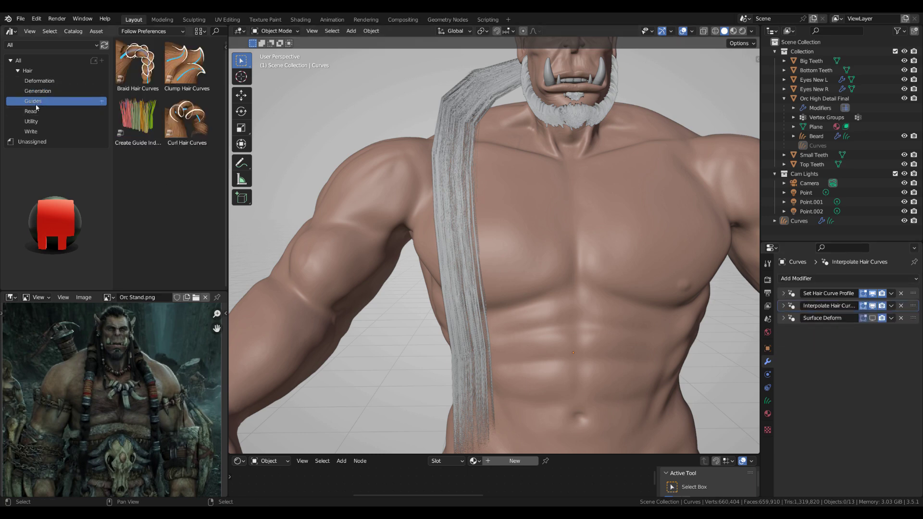
pyautogui.moveTo(138, 62); pyautogui.dragTo(461, 223)
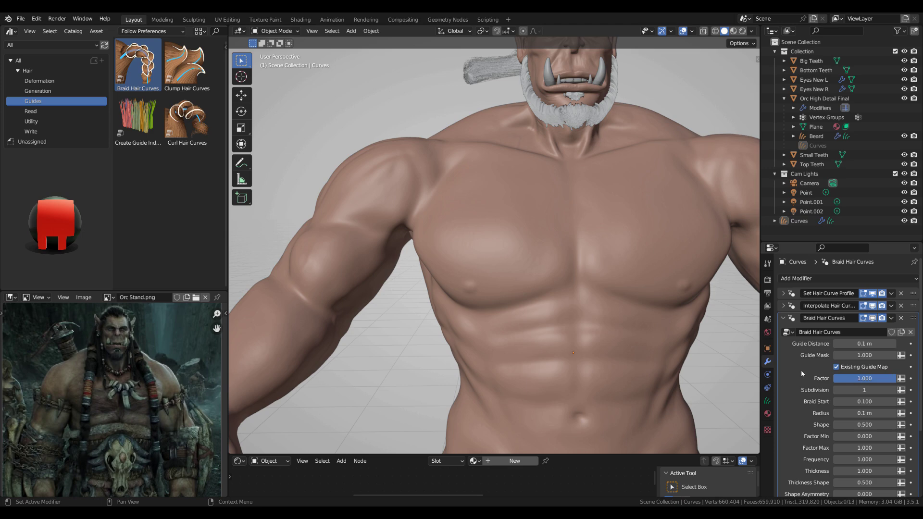
pyautogui.scroll(-3, 825, 380)
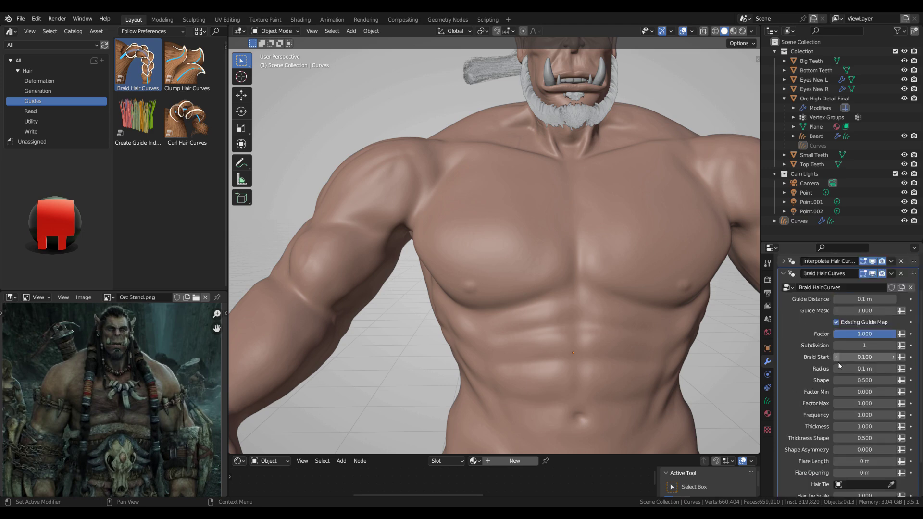
# Disable Existing Guide Map in the Braid Hair Curves modifier and set its Guide Distance to 0.5 m
pyautogui.moveTo(611, 197); pyautogui.dragTo(522, 244, button='middle')
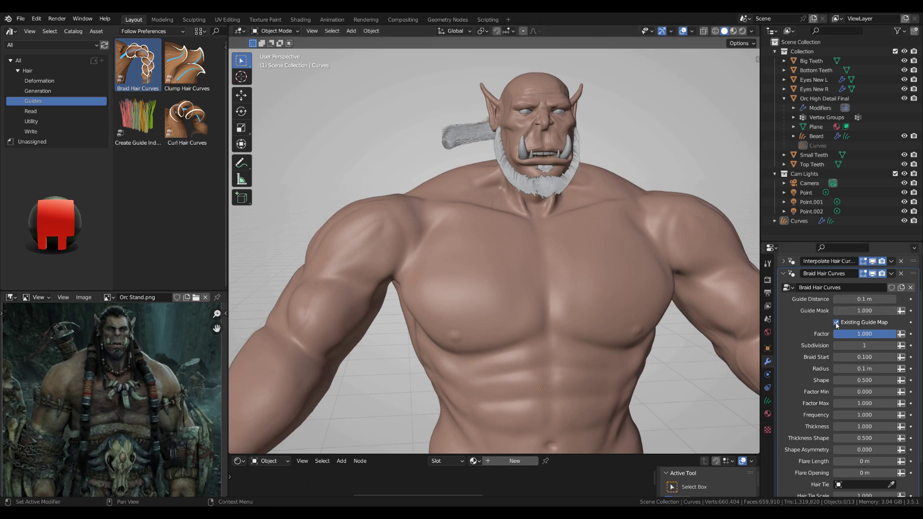
pyautogui.scroll(-2, 836, 323)
pyautogui.scroll(4, 849, 327)
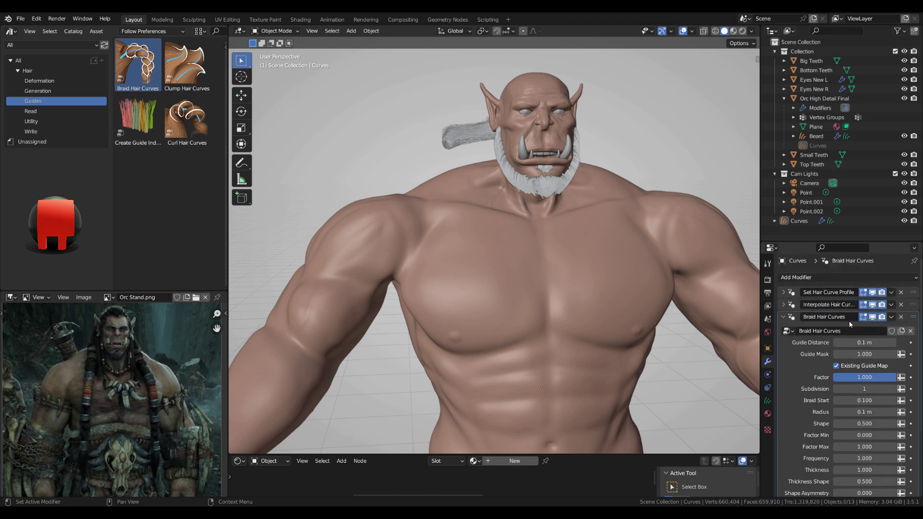
pyautogui.click(837, 368)
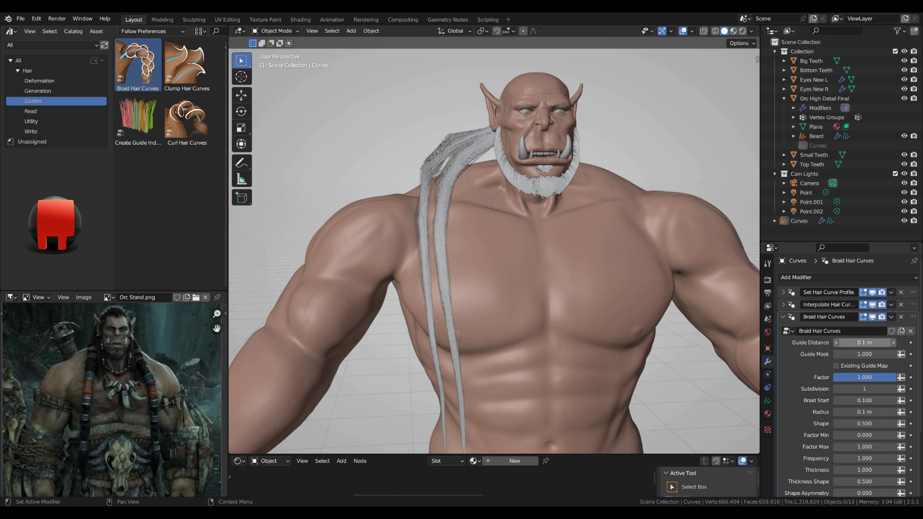
pyautogui.click(858, 344)
pyautogui.write('.5')
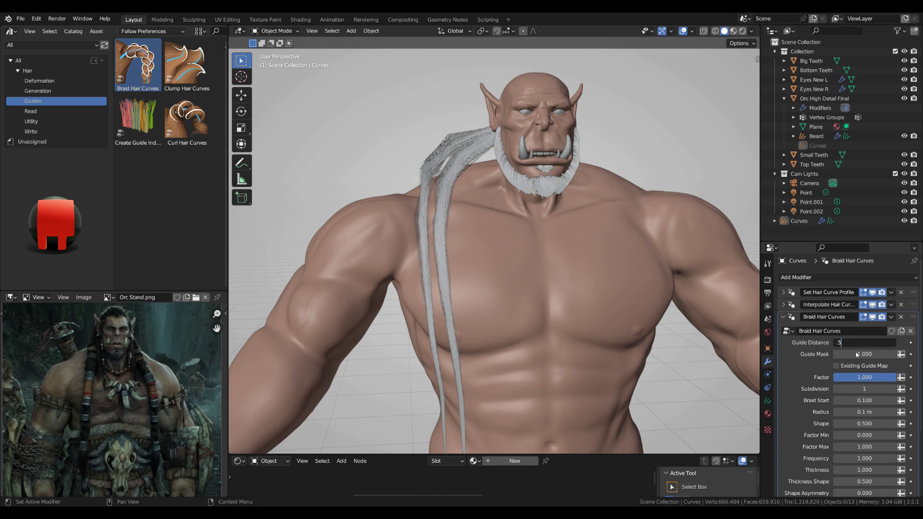
pyautogui.press('Return')
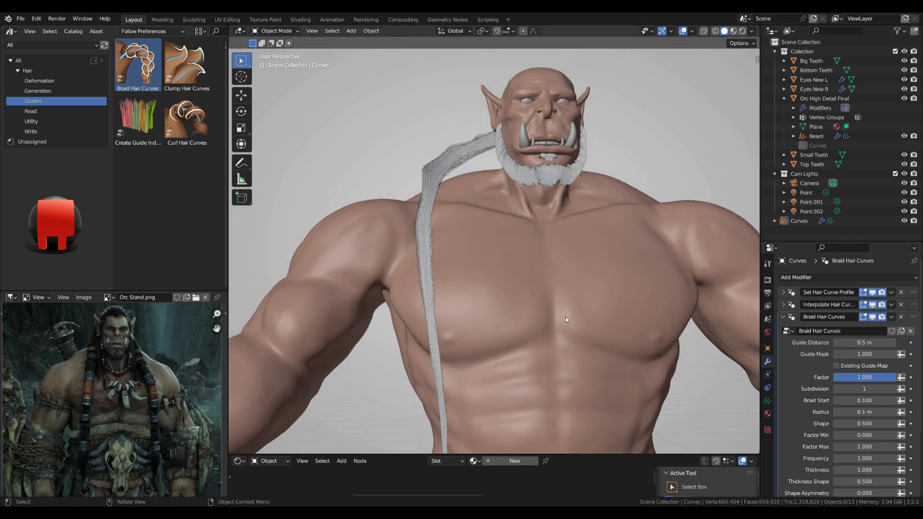
pyautogui.moveTo(565, 316); pyautogui.dragTo(491, 303, button='middle')
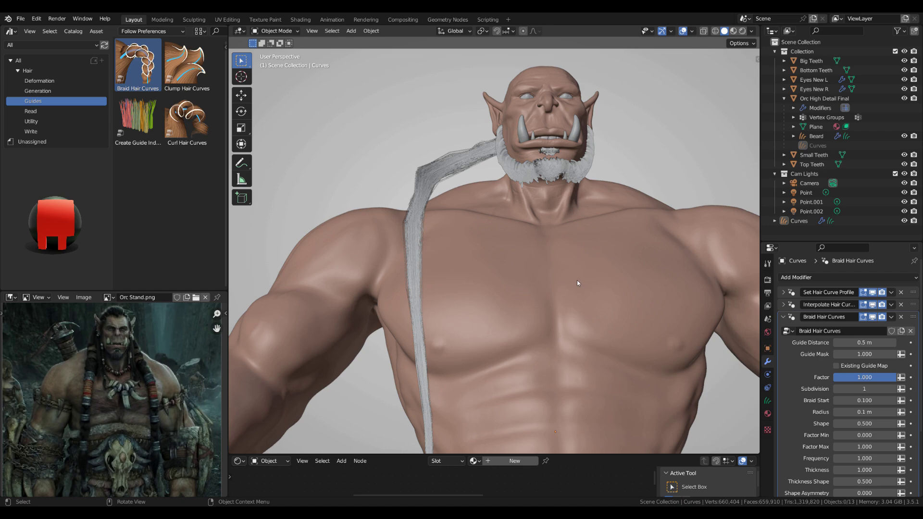
# Set the additional subdivision of the curves viewport display to 3 in the render settings and inspect the strand
pyautogui.click(768, 280)
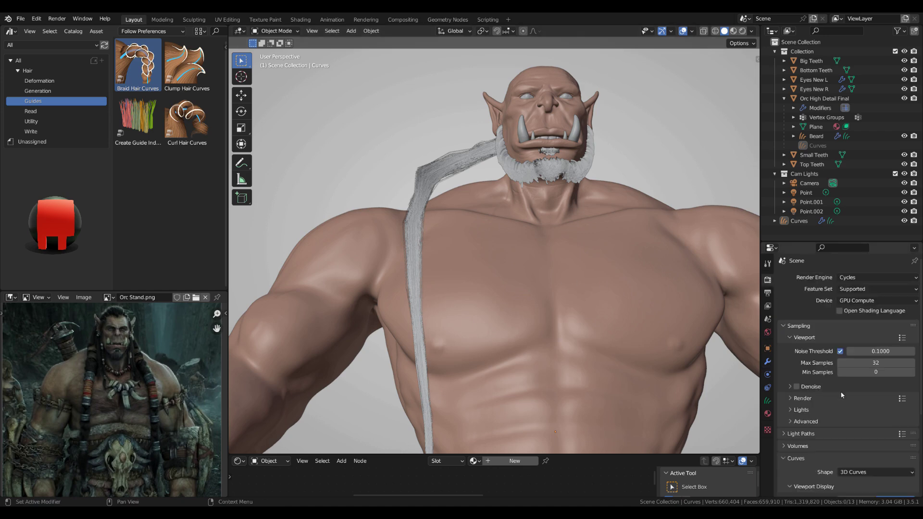
pyautogui.scroll(-5, 842, 395)
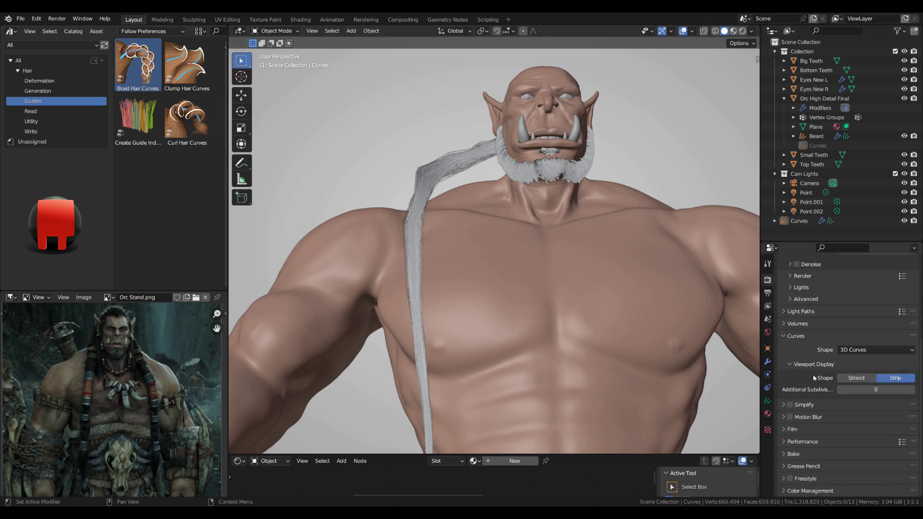
pyautogui.click(890, 395)
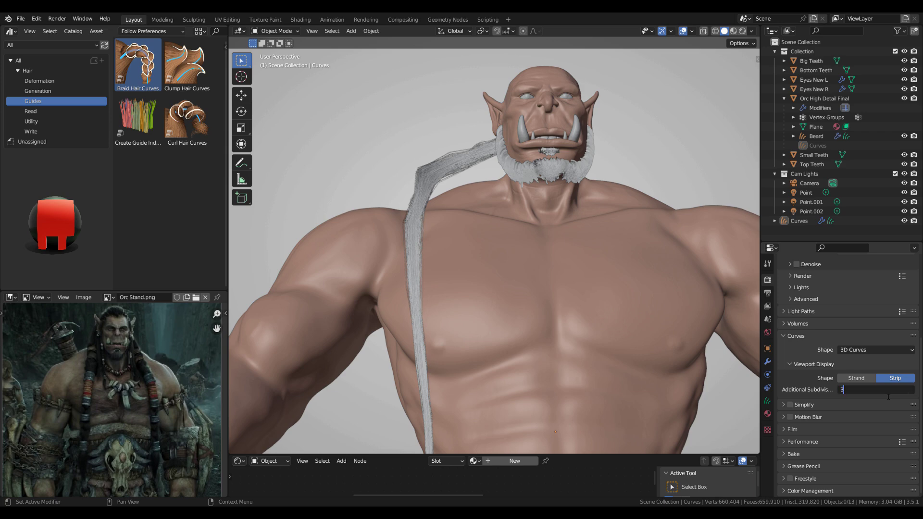
pyautogui.write('3')
pyautogui.press('Return')
pyautogui.moveTo(414, 214); pyautogui.dragTo(452, 219, button='middle')
pyautogui.keyDown('ctrl'); pyautogui.moveTo(468, 250); pyautogui.dragTo(516, 325, button='middle'); pyautogui.keyUp('ctrl')
pyautogui.scroll(1, 473, 216)
# Compare the strand's viewport smoothness by setting the additional subdivision to 0 and back to 3
pyautogui.click(899, 393)
pyautogui.write('0')
pyautogui.press('Return')
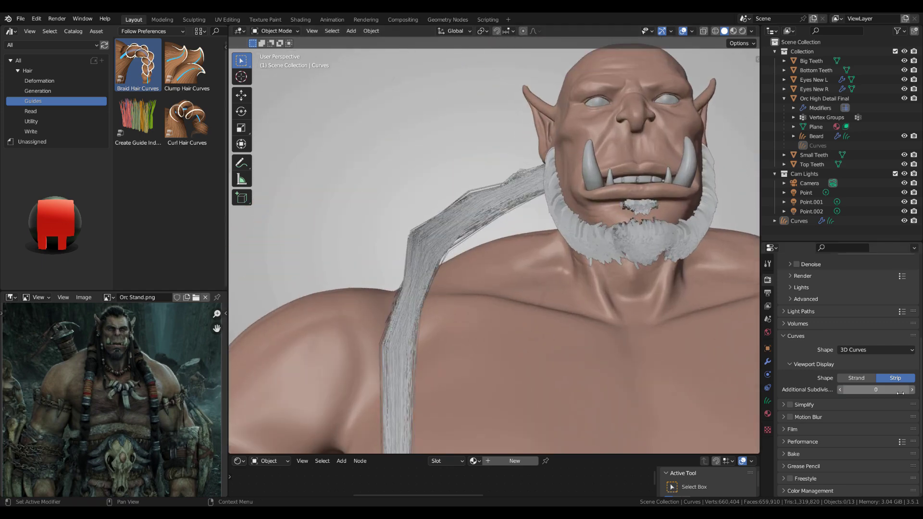
pyautogui.click(901, 393)
pyautogui.write('3')
pyautogui.press('Return')
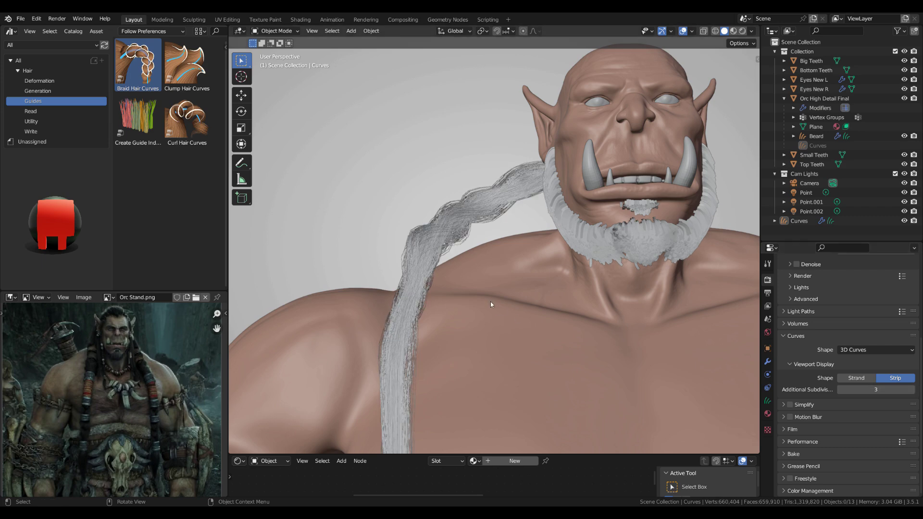
# Raise the Subdivision of the Braid Hair Curves modifier to 3
pyautogui.scroll(-2, 490, 302)
pyautogui.keyDown('shift'); pyautogui.moveTo(500, 321); pyautogui.dragTo(510, 241, button='middle'); pyautogui.keyUp('shift')
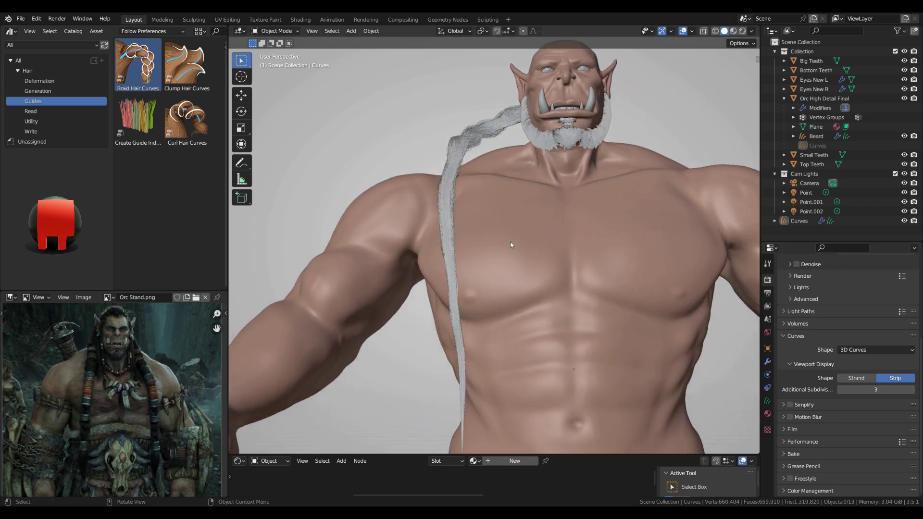
pyautogui.click(768, 361)
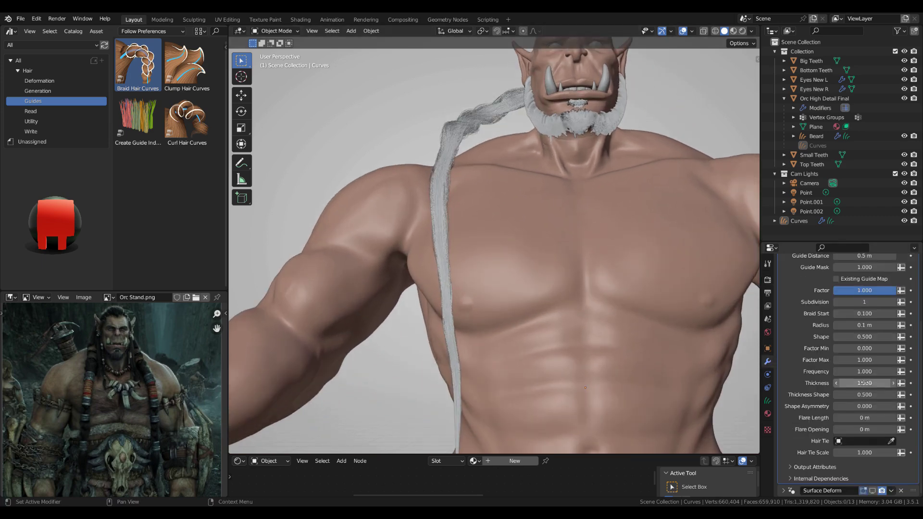
pyautogui.click(894, 302)
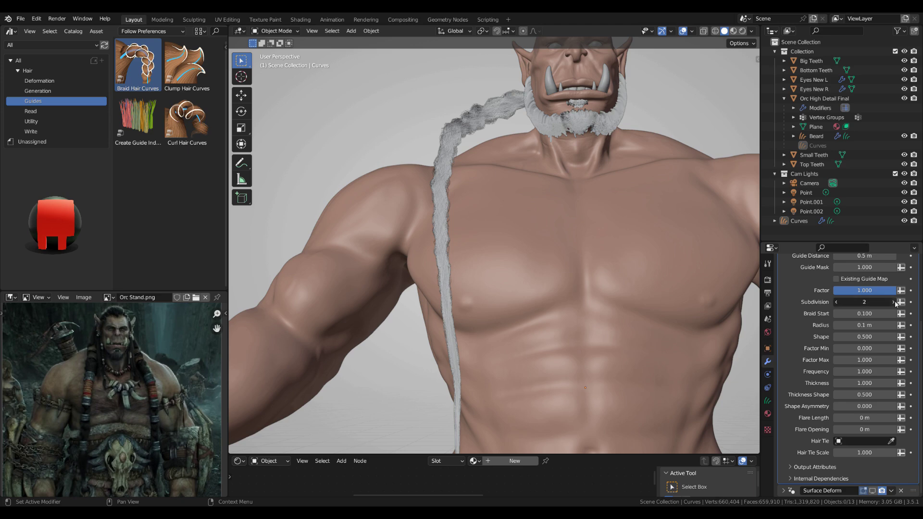
pyautogui.click(893, 302)
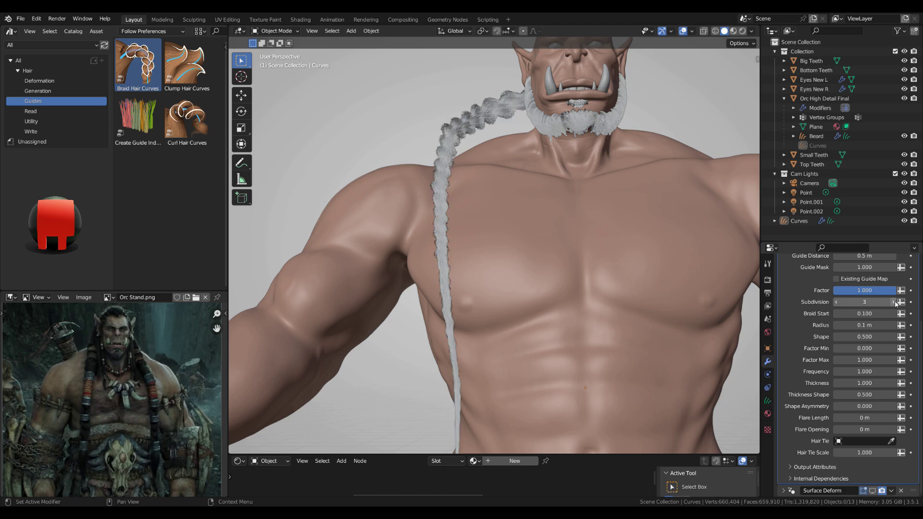
pyautogui.moveTo(562, 267); pyautogui.dragTo(534, 249, button='middle')
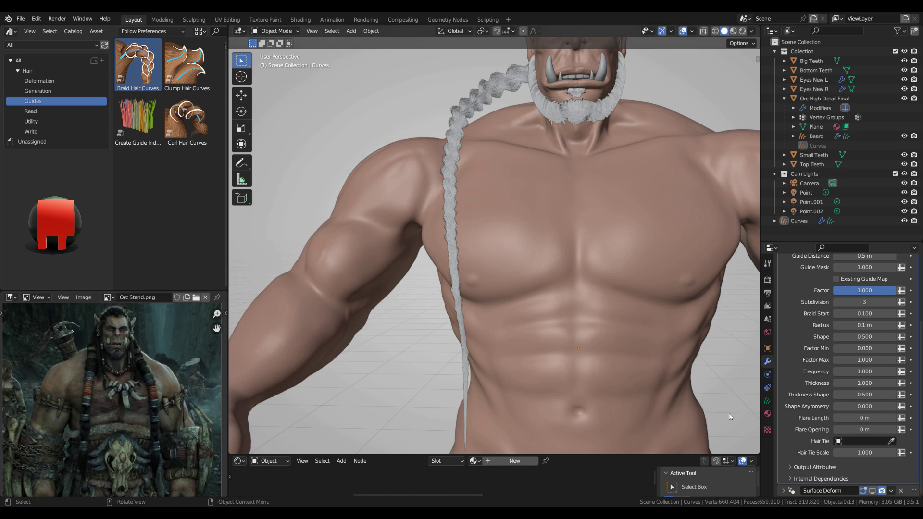
# Set the braid's Shape to 0.1 and inspect the braid along its length
pyautogui.click(864, 337)
pyautogui.write('.1')
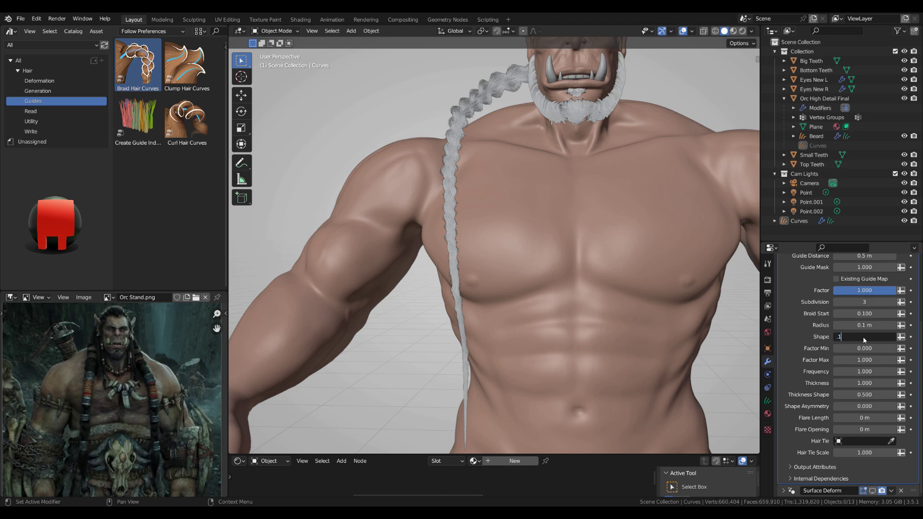
pyautogui.press('Return')
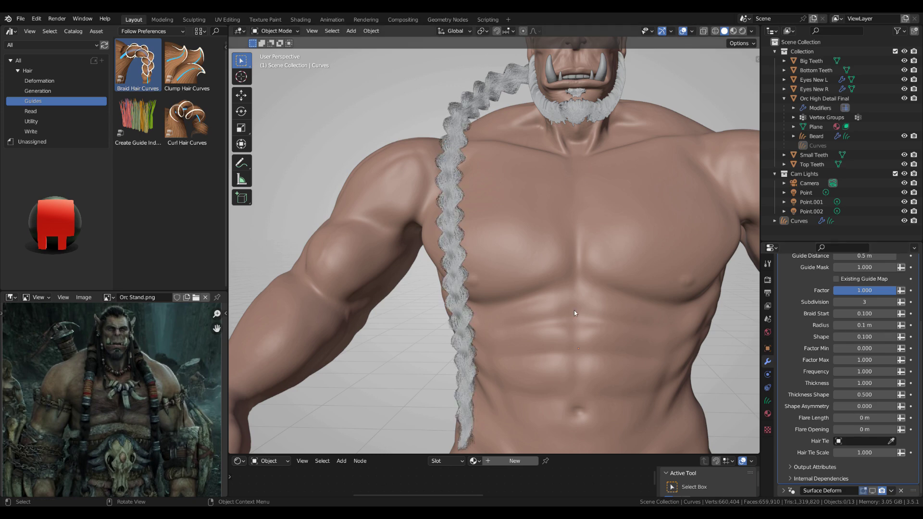
pyautogui.scroll(-2, 553, 264)
pyautogui.scroll(5, 509, 269)
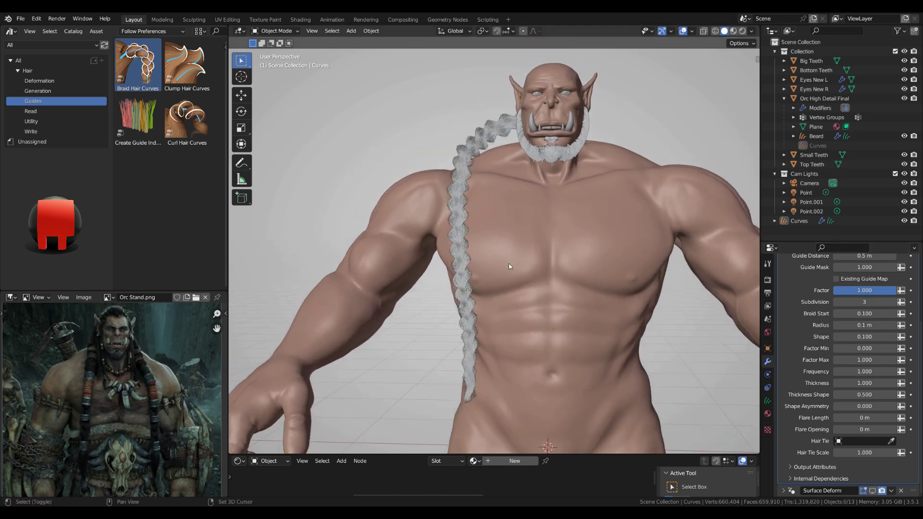
pyautogui.scroll(3, 506, 264)
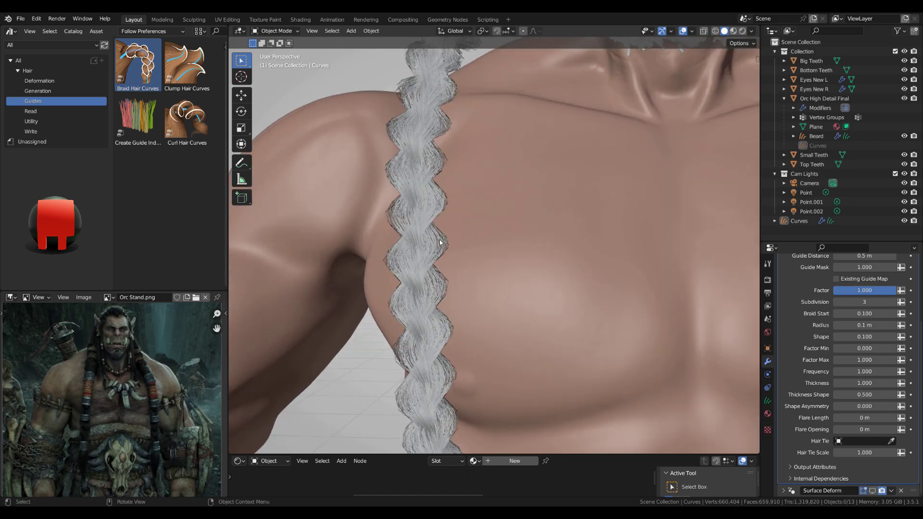
pyautogui.scroll(-5, 428, 242)
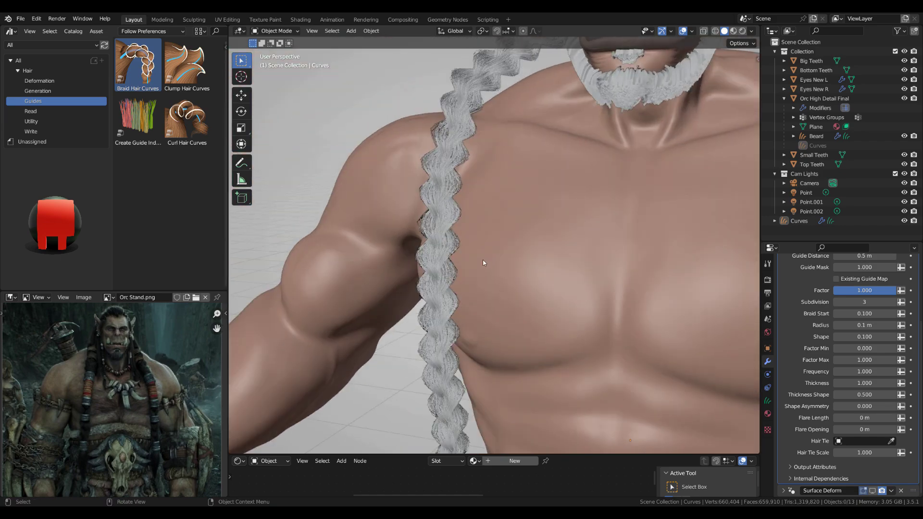
pyautogui.scroll(-4, 541, 282)
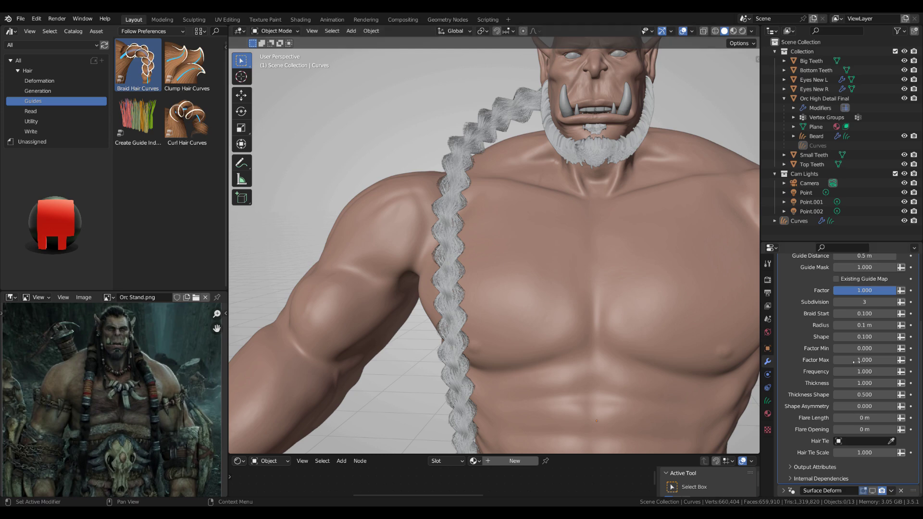
# Try a braid Radius of 0.15 m, and settle on 0.12 m
pyautogui.click(873, 326)
pyautogui.write('.15')
pyautogui.press('Return')
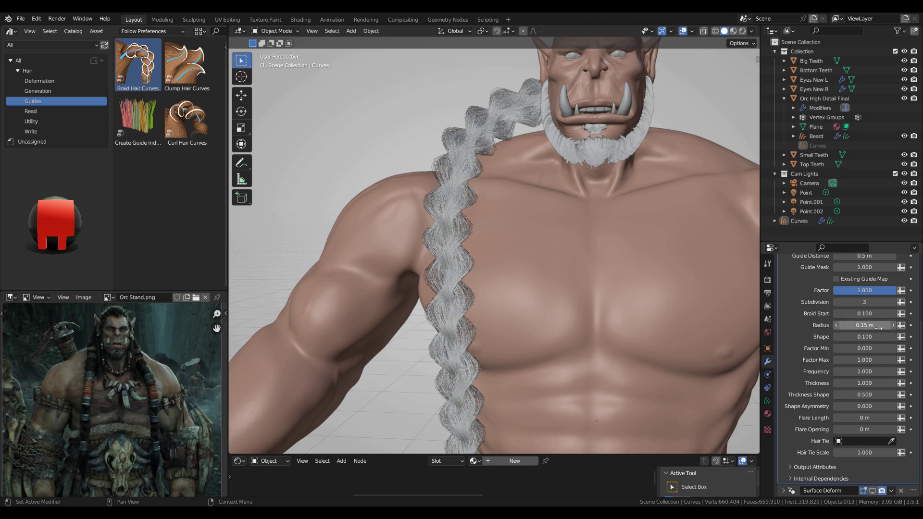
pyautogui.click(878, 328)
pyautogui.write('.12')
pyautogui.press('Return')
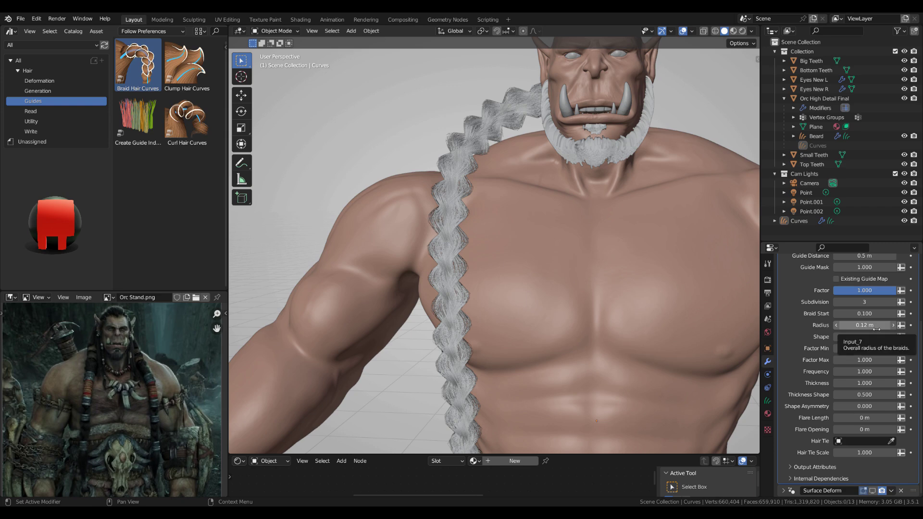
pyautogui.scroll(-3, 492, 307)
pyautogui.scroll(5, 533, 327)
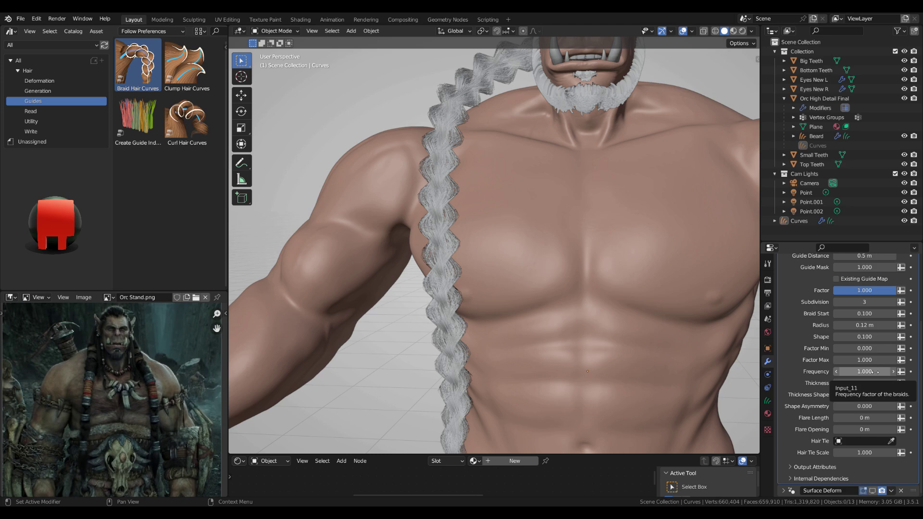
# Try braid Frequency values of 0.1 and 0.5, and return the Frequency to 1
pyautogui.click(876, 372)
pyautogui.press('BackSpace')
pyautogui.write('.1')
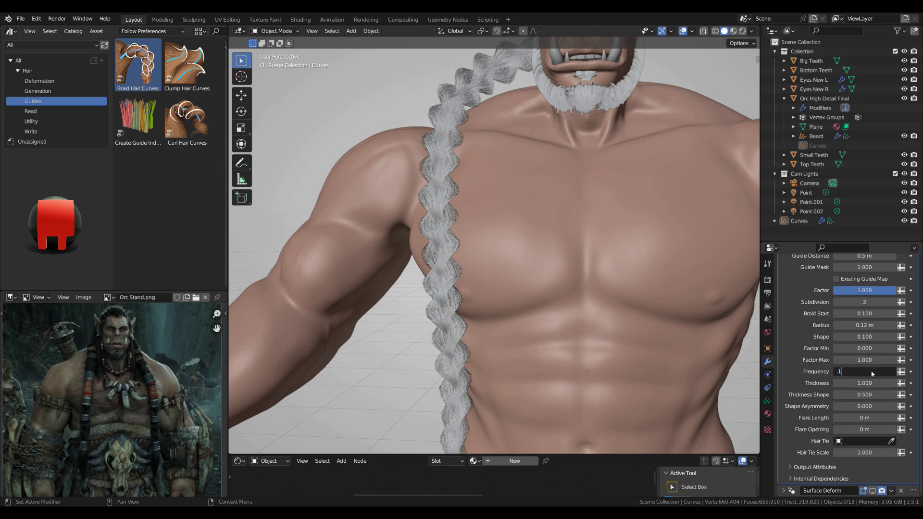
pyautogui.press('Return')
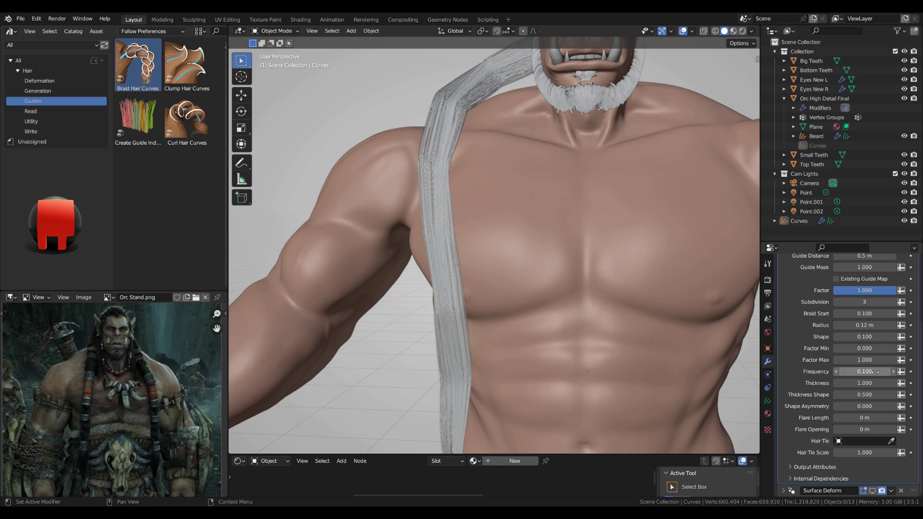
pyautogui.click(874, 372)
pyautogui.press('BackSpace')
pyautogui.write('.5')
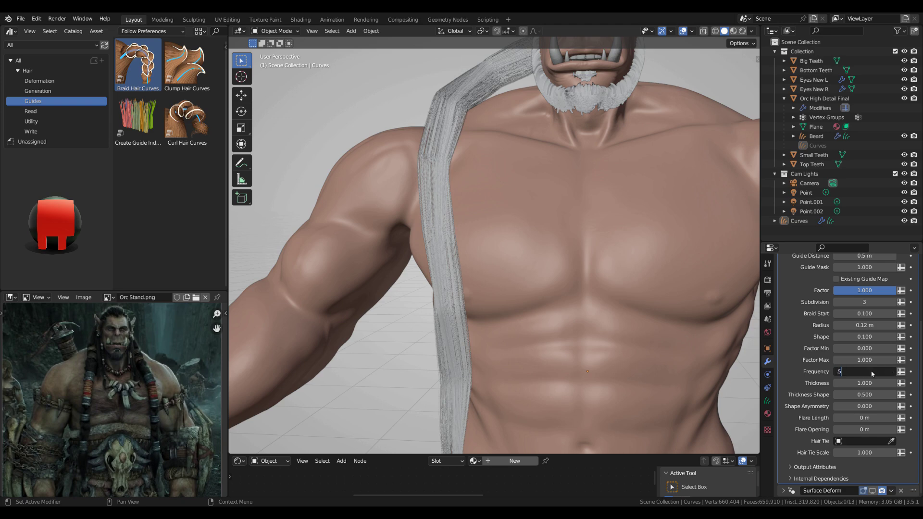
pyautogui.press('Return')
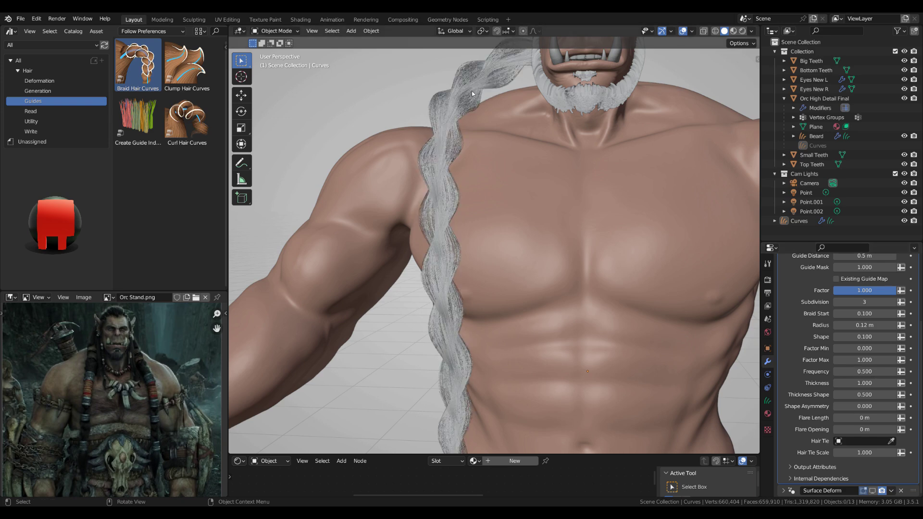
pyautogui.scroll(-2, 446, 287)
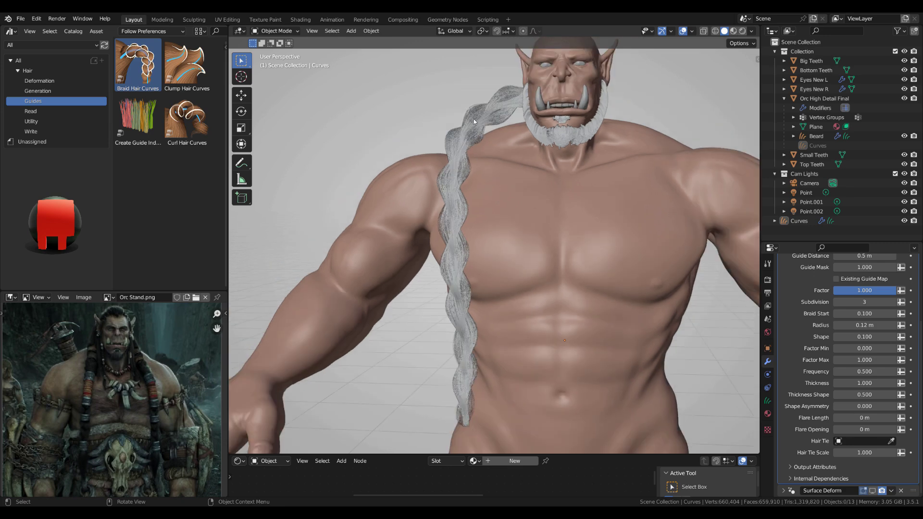
pyautogui.click(878, 373)
pyautogui.write('1')
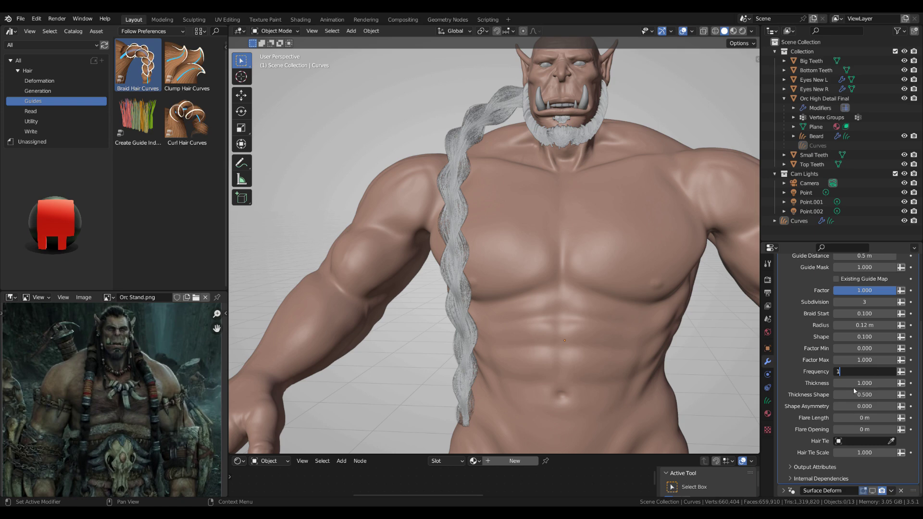
pyautogui.press('Return')
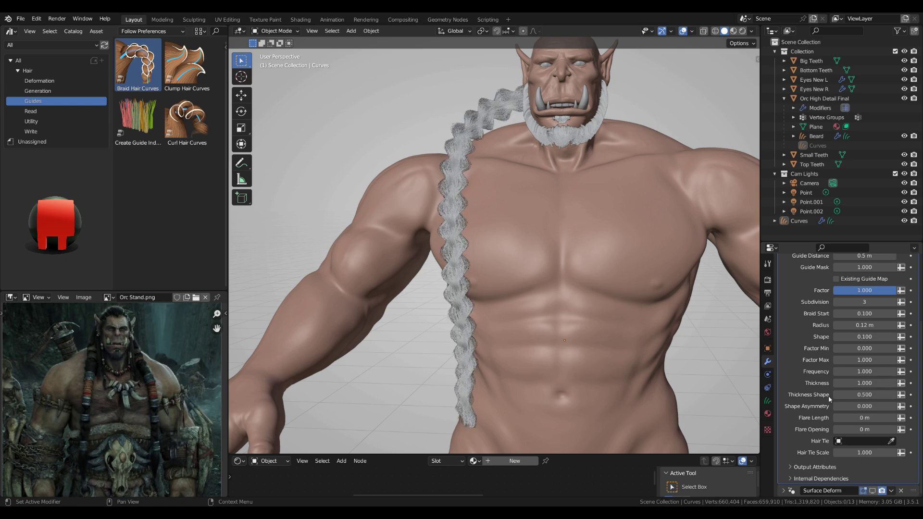
# Check the braids in the reference image up close and set the braid's Thickness Shape to 0.9
pyautogui.scroll(1, 547, 314)
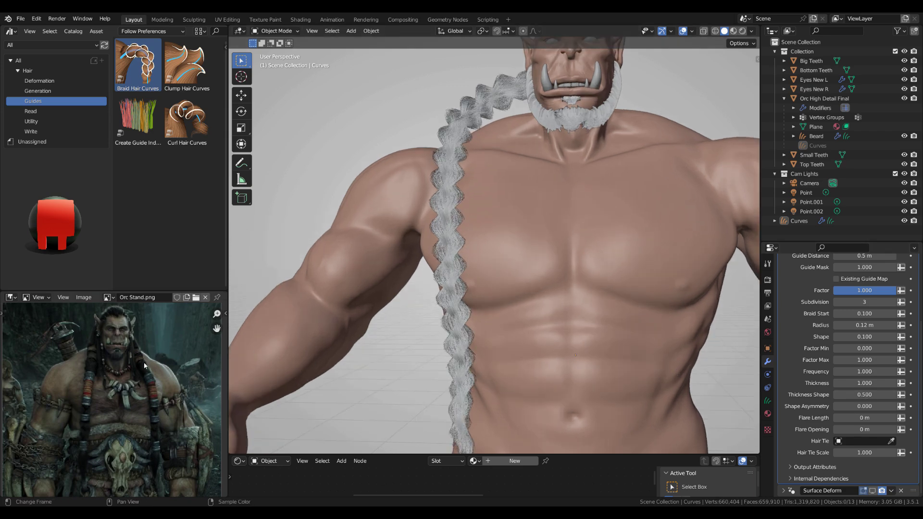
pyautogui.scroll(4, 73, 349)
pyautogui.moveTo(73, 349); pyautogui.dragTo(78, 397, button='middle')
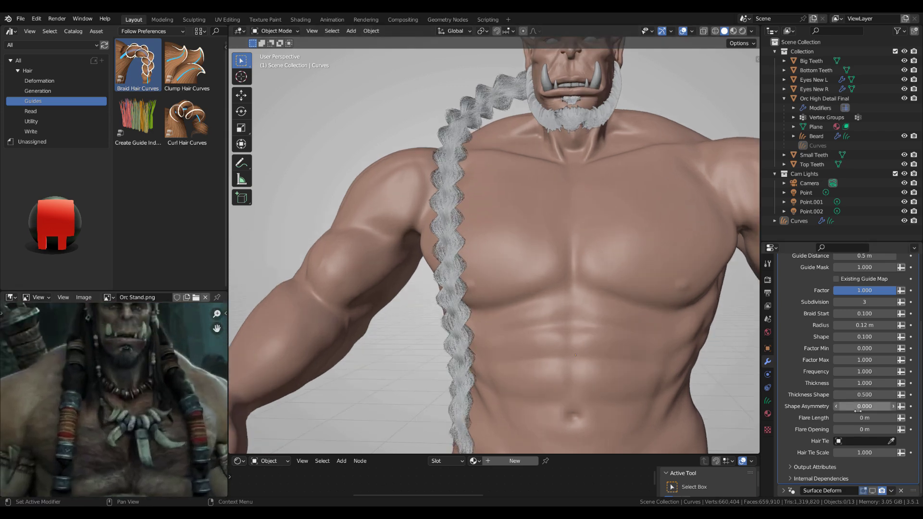
pyautogui.click(875, 398)
pyautogui.write('.9')
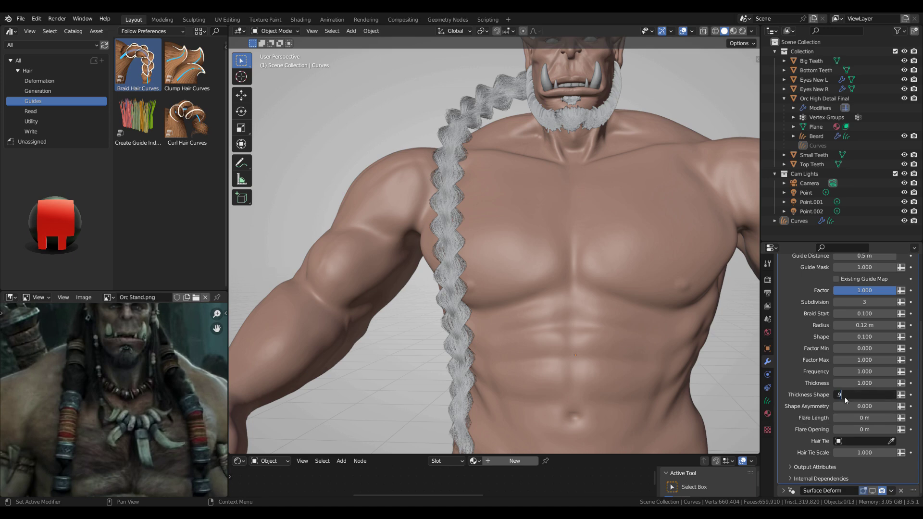
pyautogui.press('Return')
pyautogui.scroll(2, 462, 202)
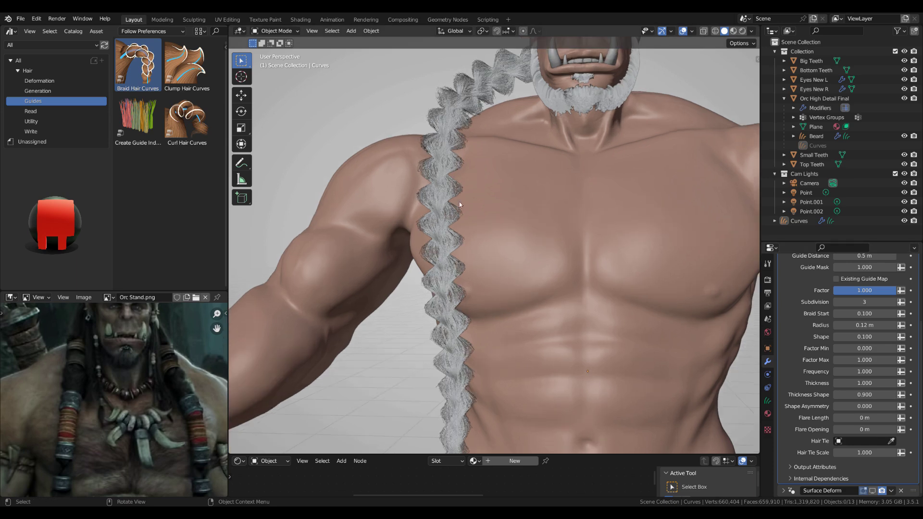
# Set the braid's Thickness Shape to 0.1 and check the braid's form over the shoulder and chest
pyautogui.click(873, 387)
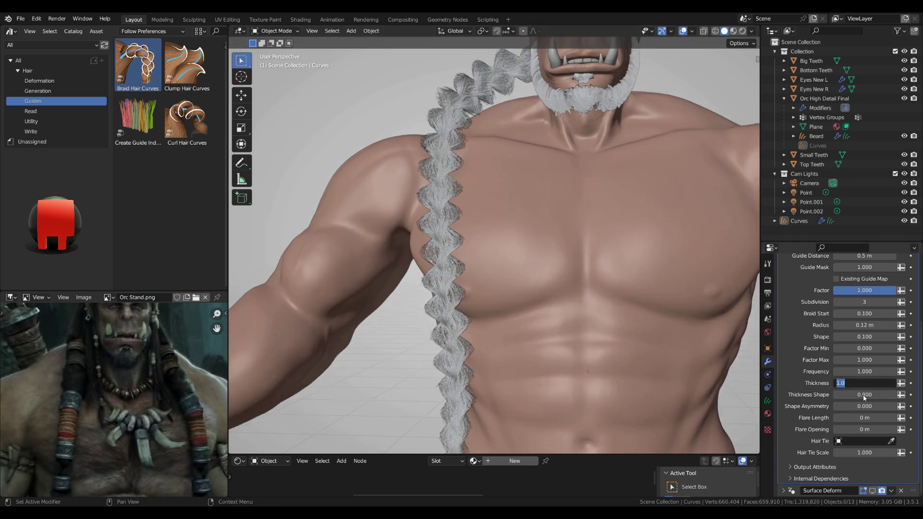
pyautogui.doubleClick(864, 397)
pyautogui.write('.1')
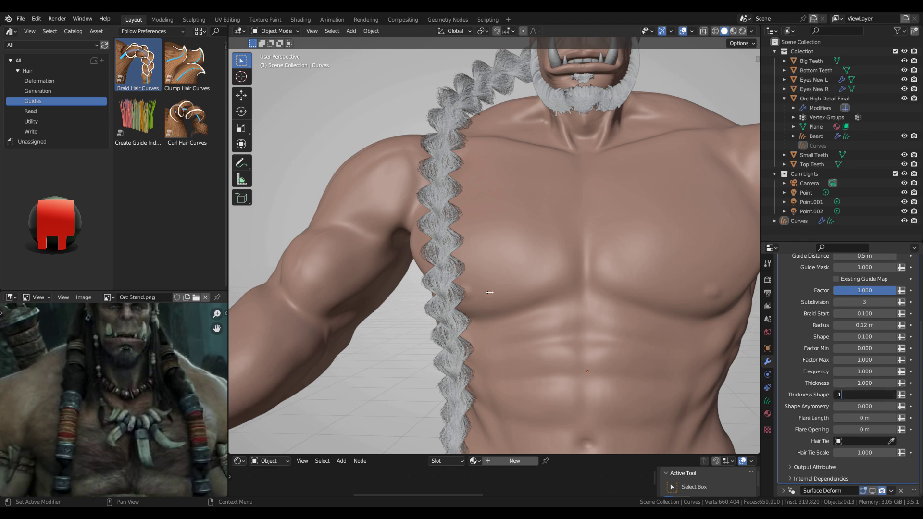
pyautogui.press('Return')
pyautogui.scroll(-2, 485, 290)
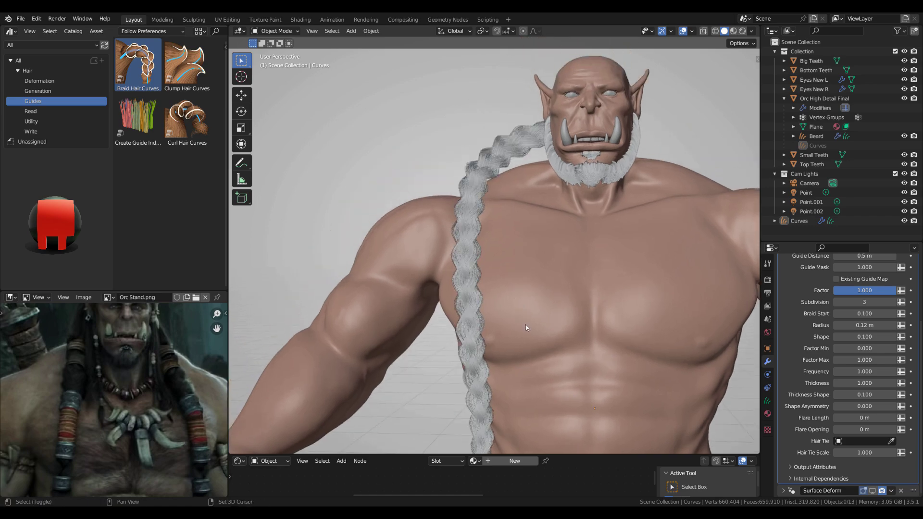
pyautogui.keyDown('shift'); pyautogui.moveTo(525, 325); pyautogui.dragTo(514, 209, button='middle'); pyautogui.keyUp('shift')
pyautogui.keyDown('shift'); pyautogui.moveTo(530, 293); pyautogui.dragTo(532, 356, button='middle'); pyautogui.keyUp('shift')
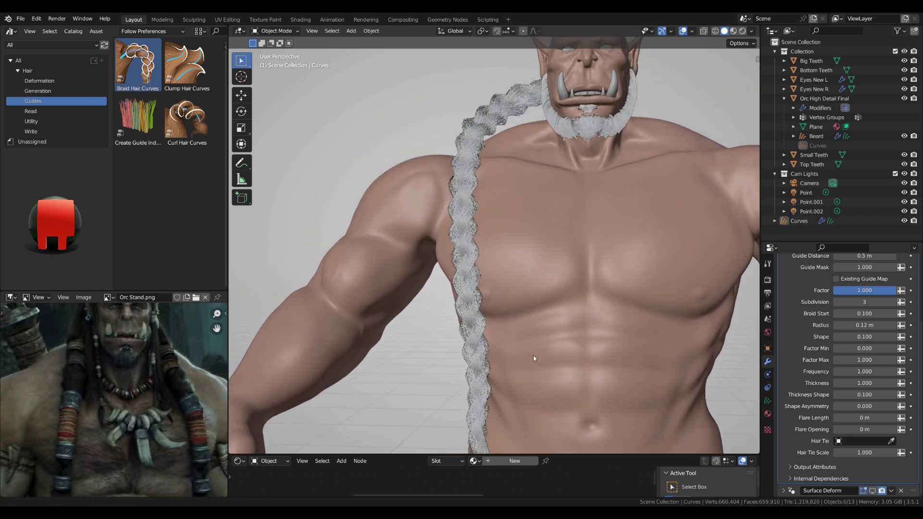
pyautogui.moveTo(497, 290); pyautogui.dragTo(456, 310, button='middle')
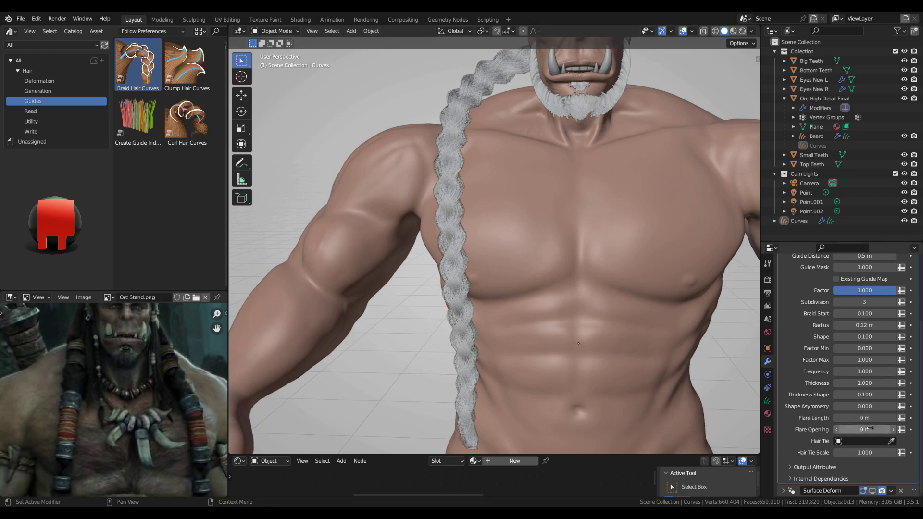
# Examine the lower end of the braid up close and compare it with the waist area of the reference image
pyautogui.moveTo(460, 361); pyautogui.dragTo(425, 346, button='middle')
pyautogui.scroll(5, 425, 343)
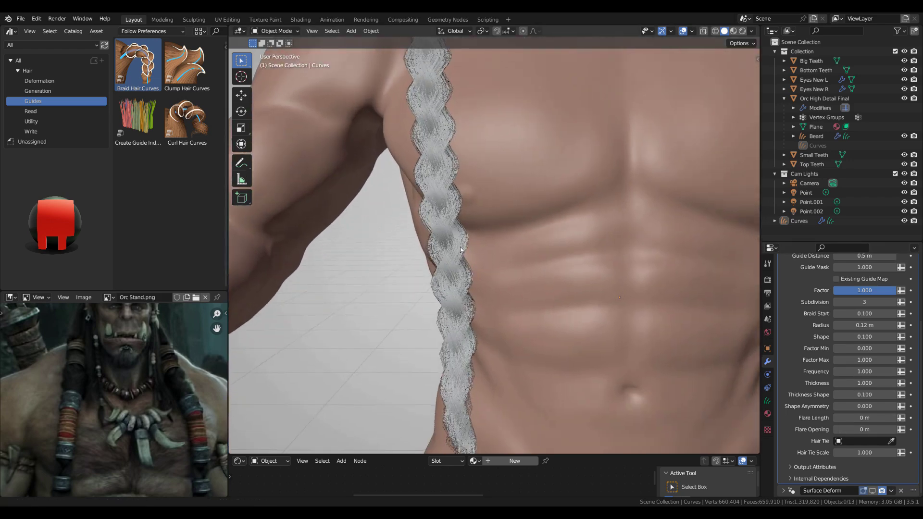
pyautogui.scroll(3, 101, 360)
pyautogui.scroll(-3, 100, 360)
pyautogui.scroll(2, 164, 414)
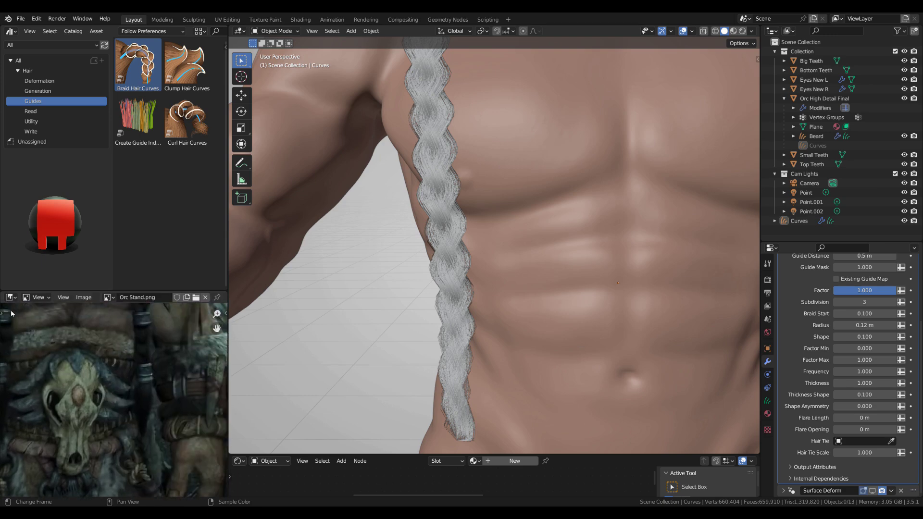
pyautogui.scroll(1, 158, 416)
pyautogui.scroll(3, 137, 408)
pyautogui.moveTo(137, 411); pyautogui.dragTo(79, 408, button='middle')
pyautogui.scroll(-2, 79, 408)
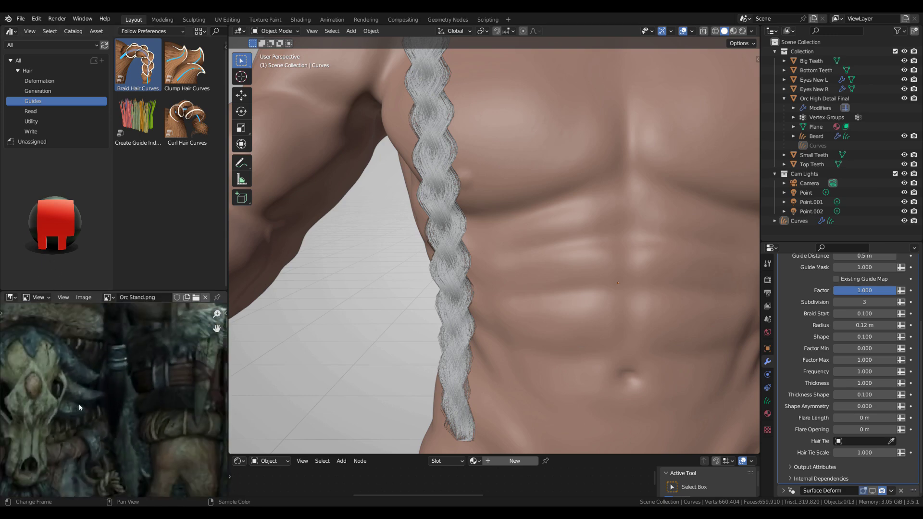
# Try a braid Flare Length of 0.2 m, settle on 0.4 m, and check the flared tip
pyautogui.click(877, 419)
pyautogui.write('.2')
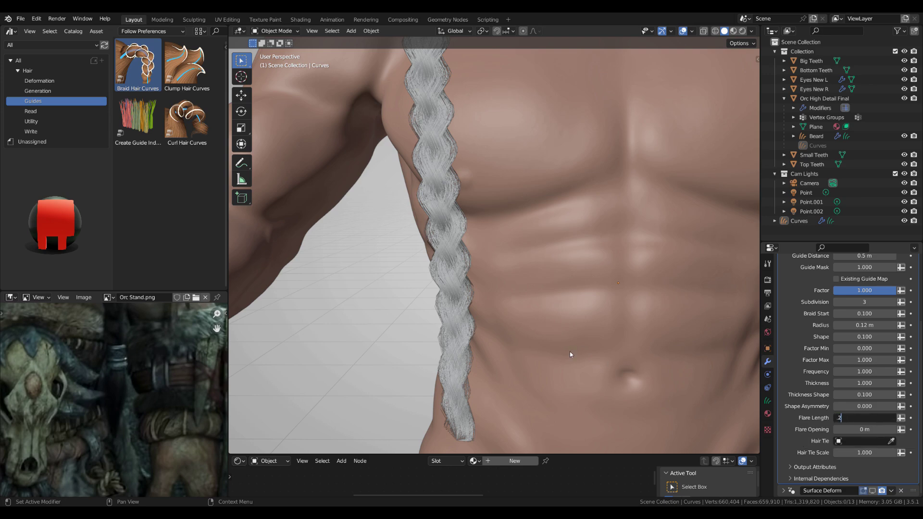
pyautogui.press('Return')
pyautogui.click(879, 418)
pyautogui.write('.4')
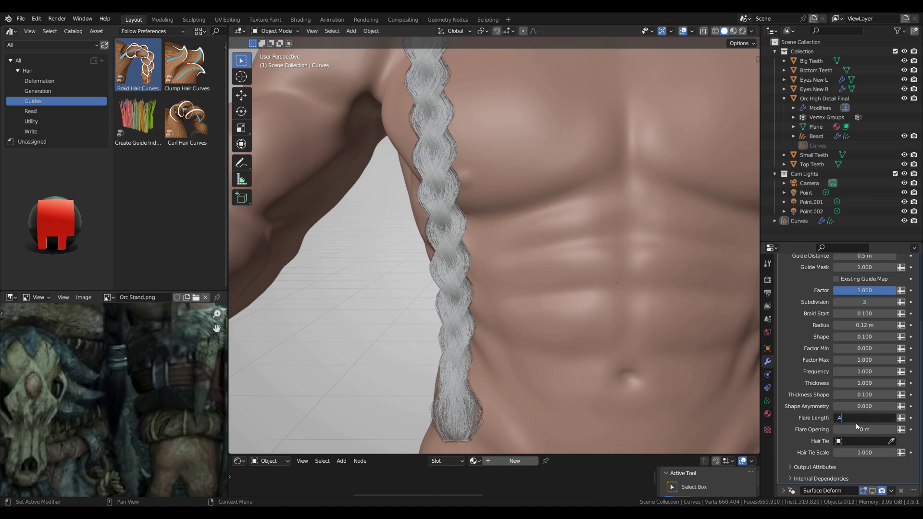
pyautogui.press('Return')
pyautogui.moveTo(555, 350); pyautogui.dragTo(521, 342, button='middle')
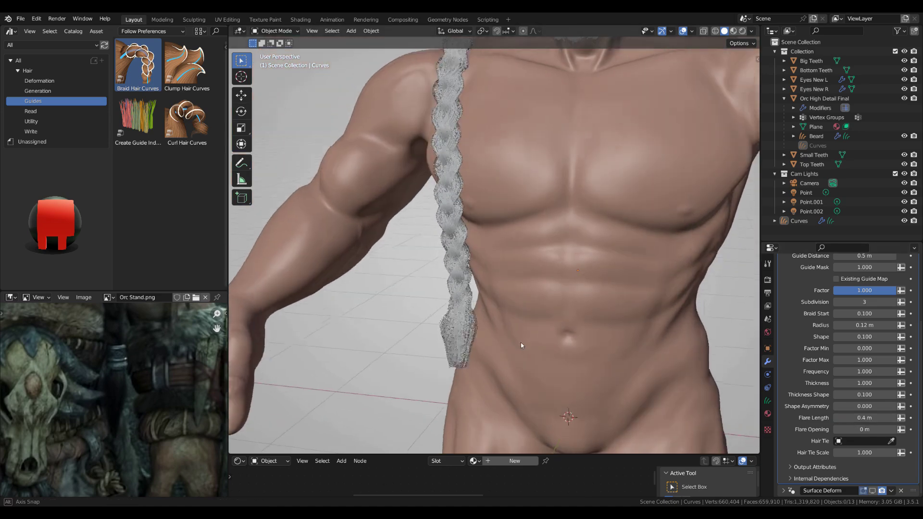
pyautogui.scroll(3, 836, 400)
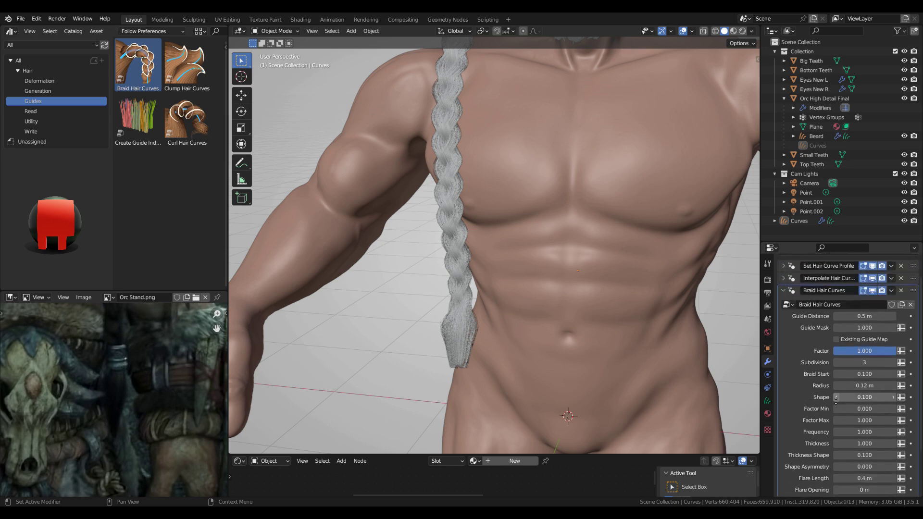
pyautogui.scroll(-2, 835, 401)
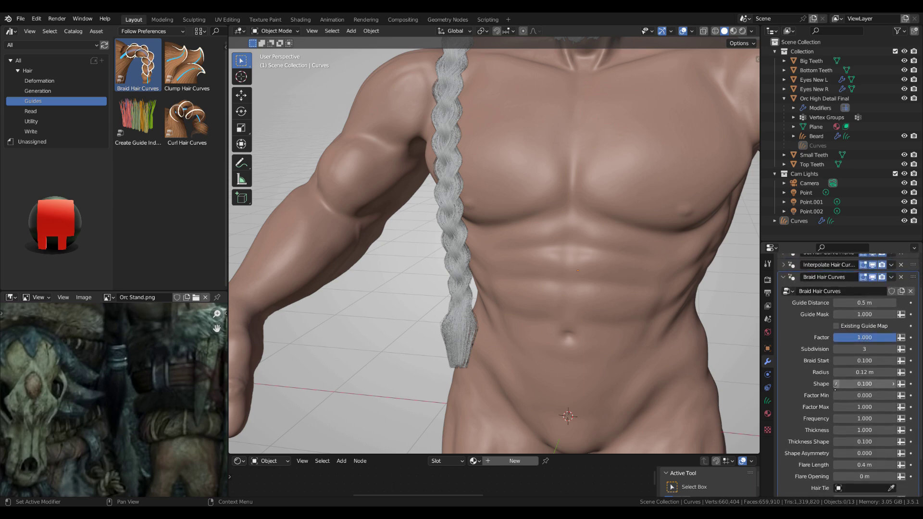
pyautogui.moveTo(422, 316); pyautogui.dragTo(522, 303, button='middle')
# Compare the braid with the reference, try a Thickness of 0.5, and settle on 0.8
pyautogui.scroll(-2, 171, 360)
pyautogui.scroll(1, 500, 361)
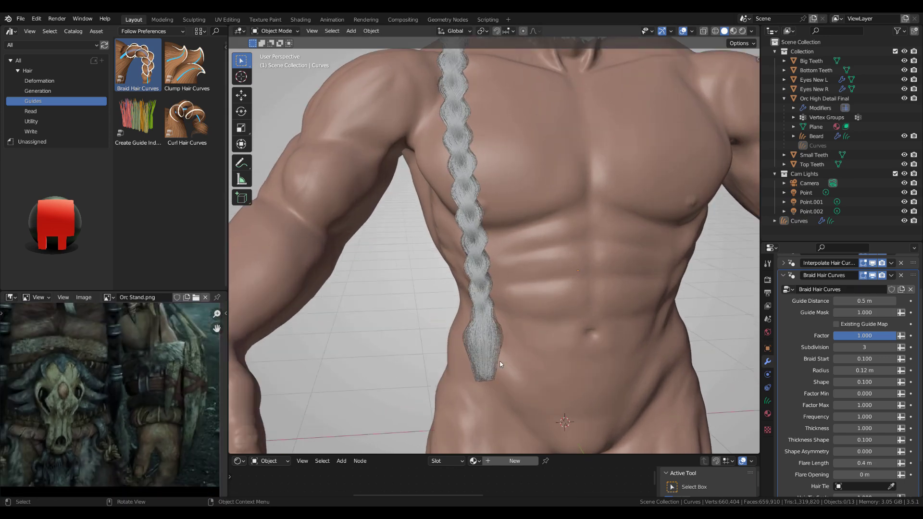
pyautogui.moveTo(500, 364); pyautogui.dragTo(556, 367, button='middle')
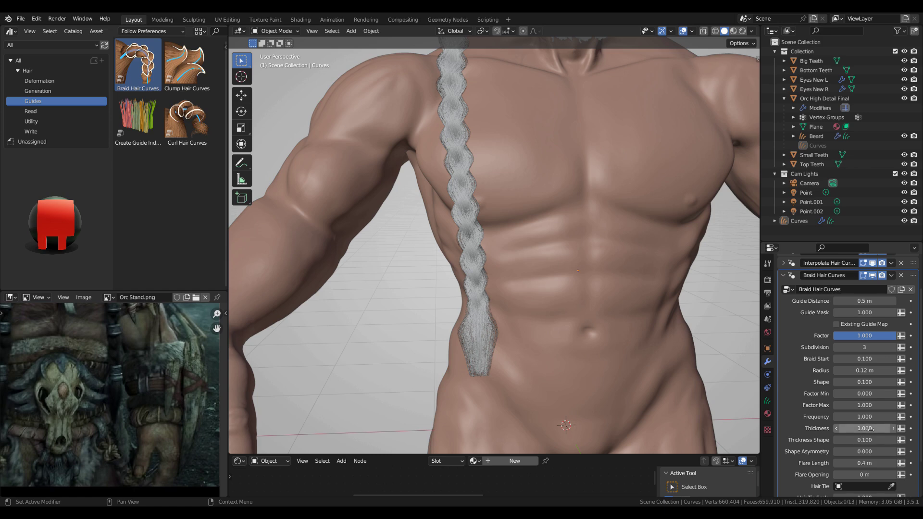
pyautogui.click(868, 429)
pyautogui.write('.5')
pyautogui.press('Return')
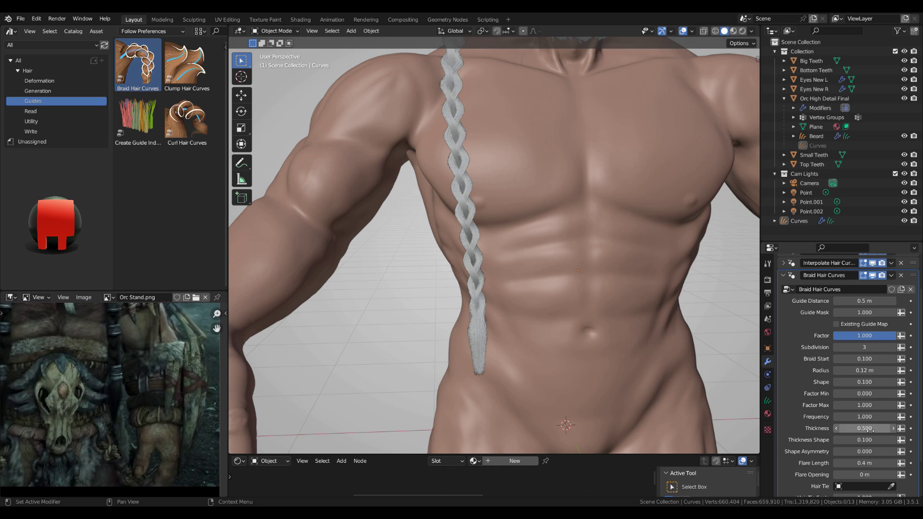
pyautogui.click(870, 432)
pyautogui.press('BackSpace')
pyautogui.write('.8')
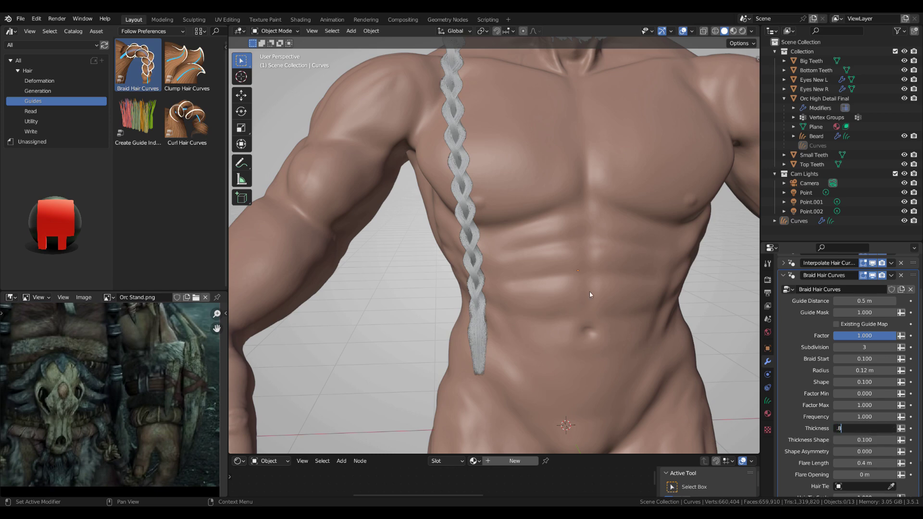
pyautogui.press('Return')
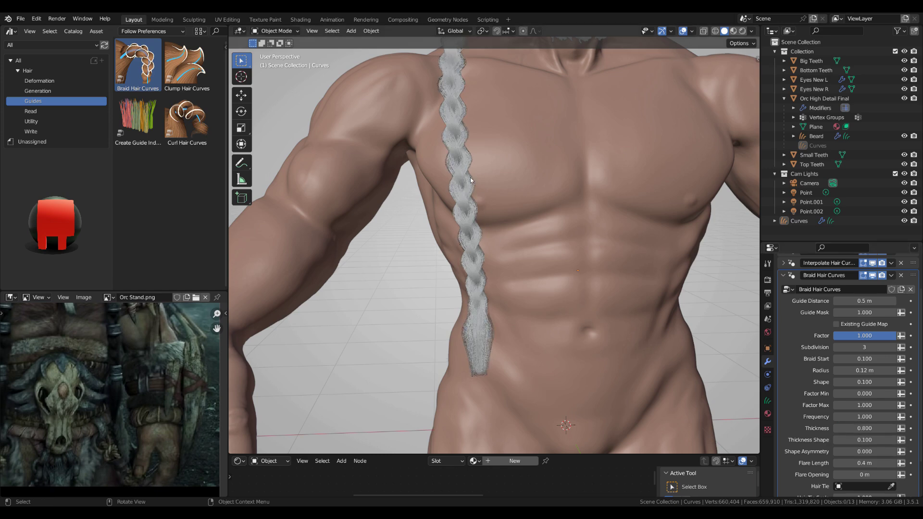
# Examine the braid up close and along its length from the head to the tip
pyautogui.keyDown('shift'); pyautogui.moveTo(470, 174); pyautogui.dragTo(460, 99, button='middle'); pyautogui.keyUp('shift')
pyautogui.scroll(3, 536, 287)
pyautogui.scroll(4, 517, 268)
pyautogui.scroll(-8, 567, 284)
pyautogui.scroll(4, 461, 258)
pyautogui.scroll(-2, 467, 220)
pyautogui.keyDown('shift'); pyautogui.moveTo(466, 220); pyautogui.dragTo(472, 379, button='middle'); pyautogui.keyUp('shift')
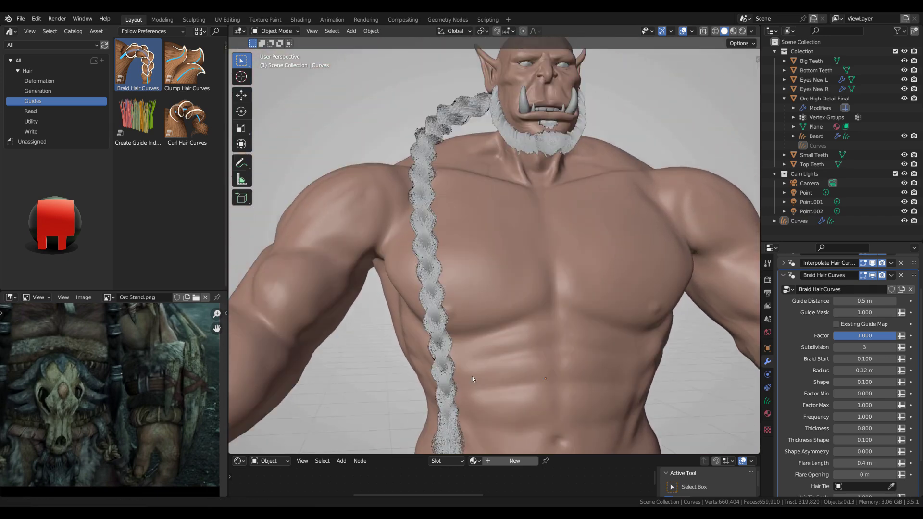
pyautogui.scroll(-1, 449, 269)
pyautogui.scroll(1, 453, 270)
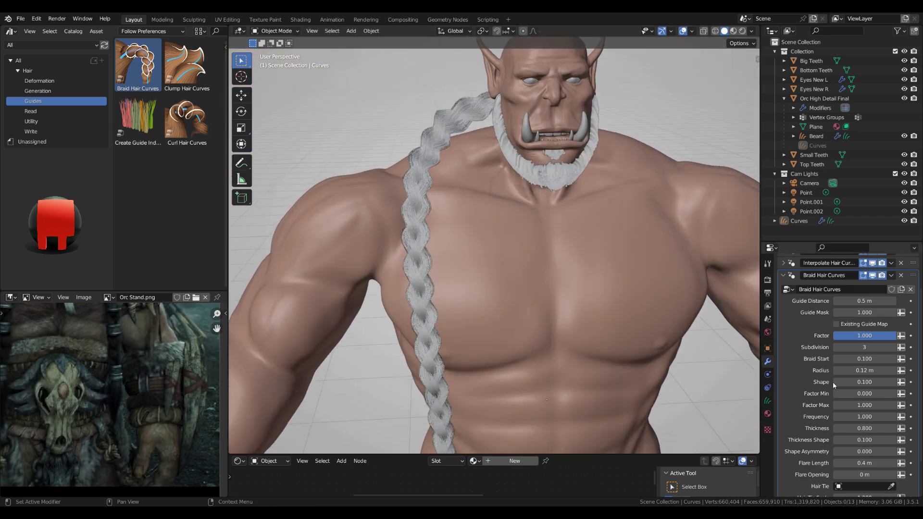
# Collapse the braid modifier, add the Hair Curves Noise deformation asset to the braid, and place its modifier above Surface Deform
pyautogui.click(783, 276)
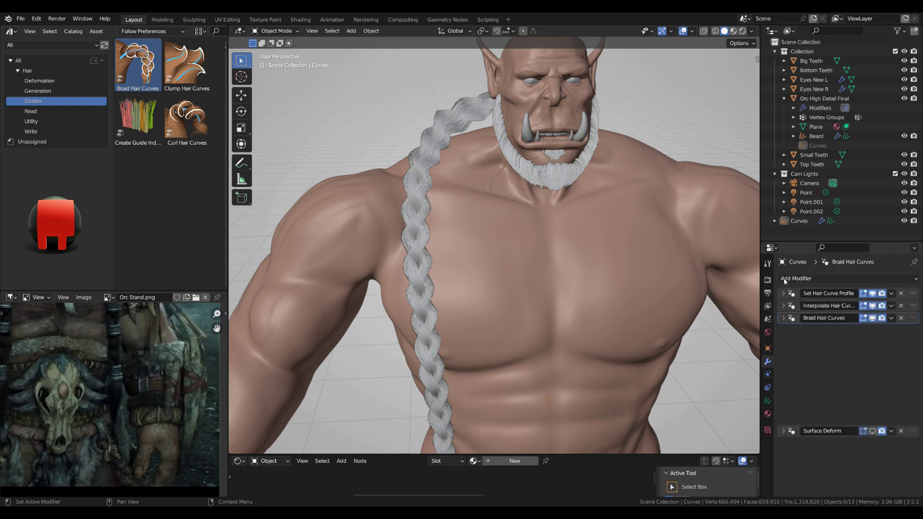
pyautogui.click(40, 81)
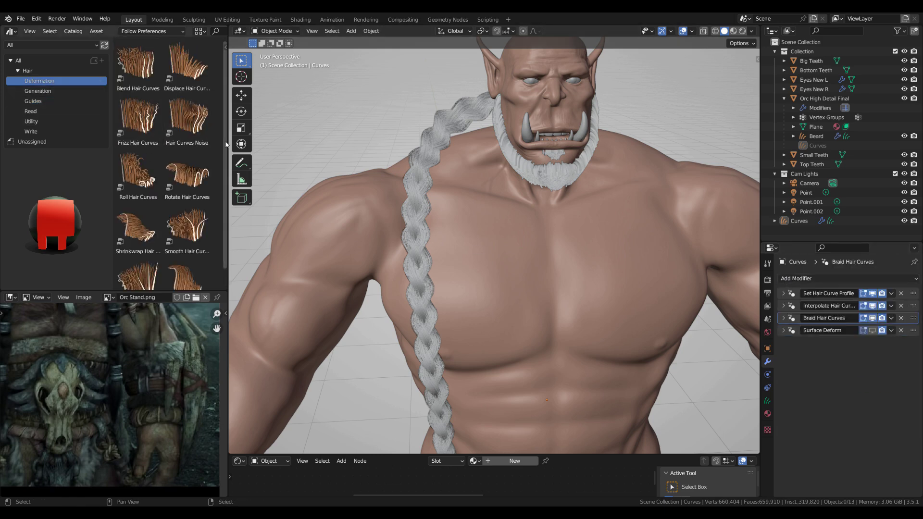
pyautogui.moveTo(117, 101); pyautogui.dragTo(410, 195)
pyautogui.click(83, 119)
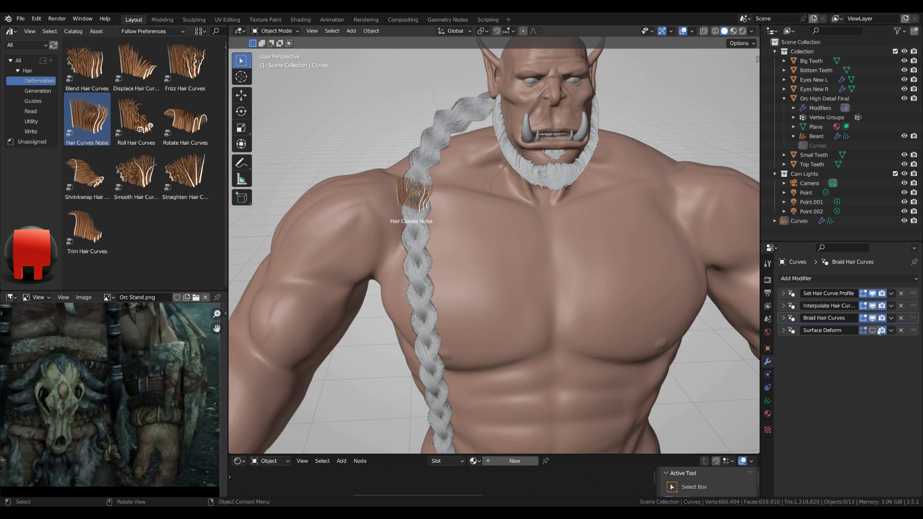
pyautogui.moveTo(913, 344); pyautogui.dragTo(913, 325)
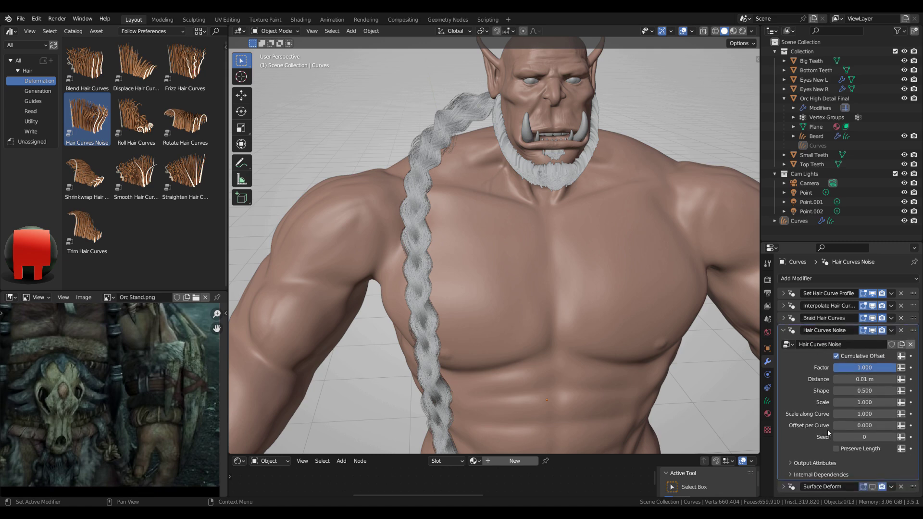
# Make room for the noise settings, disable Cumulative Offset, enable Preserve Length, and check the braid from head to tip
pyautogui.moveTo(863, 242); pyautogui.dragTo(863, 182)
pyautogui.moveTo(451, 323); pyautogui.dragTo(441, 260, button='middle')
pyautogui.moveTo(534, 251); pyautogui.dragTo(530, 288, button='middle')
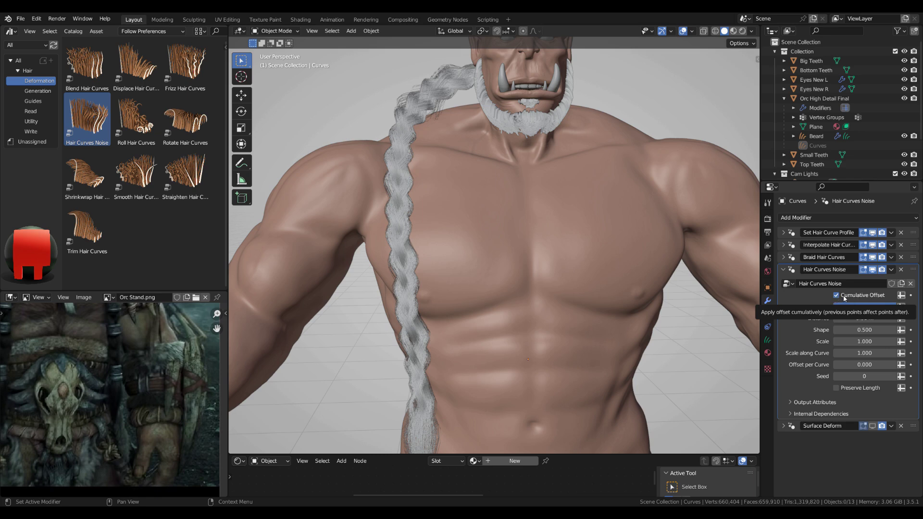
pyautogui.click(837, 296)
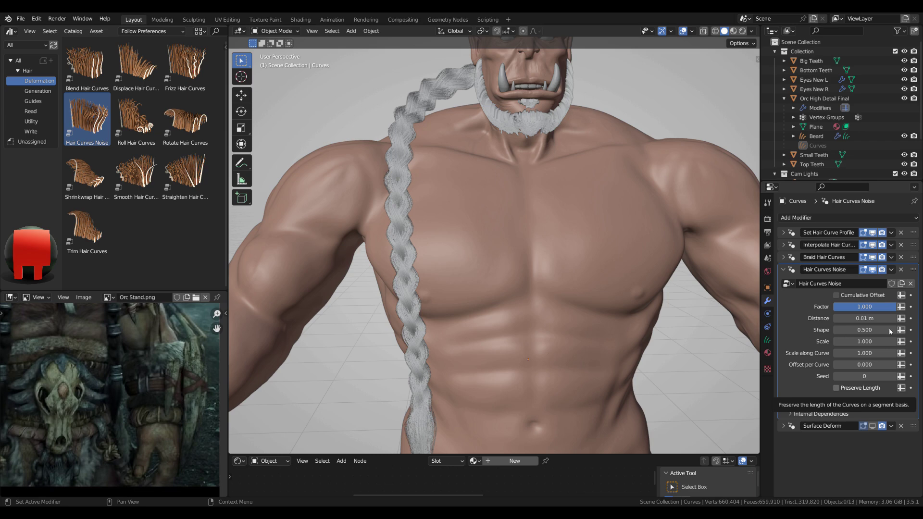
pyautogui.click(839, 389)
pyautogui.scroll(-5, 471, 283)
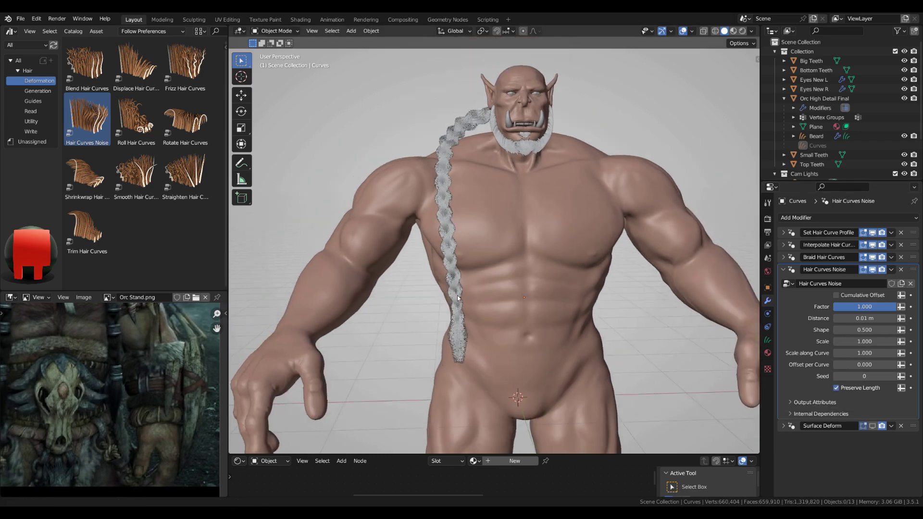
pyautogui.scroll(5, 471, 283)
pyautogui.moveTo(471, 282); pyautogui.dragTo(497, 351, button='middle')
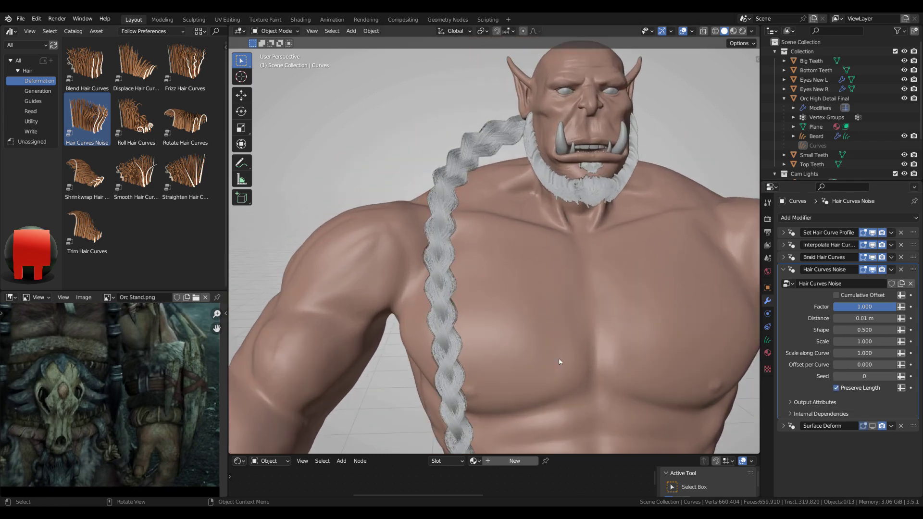
# Set the Hair Curves Noise Distance to 0.1 m and check its effect on the braid
pyautogui.click(874, 321)
pyautogui.write('.1')
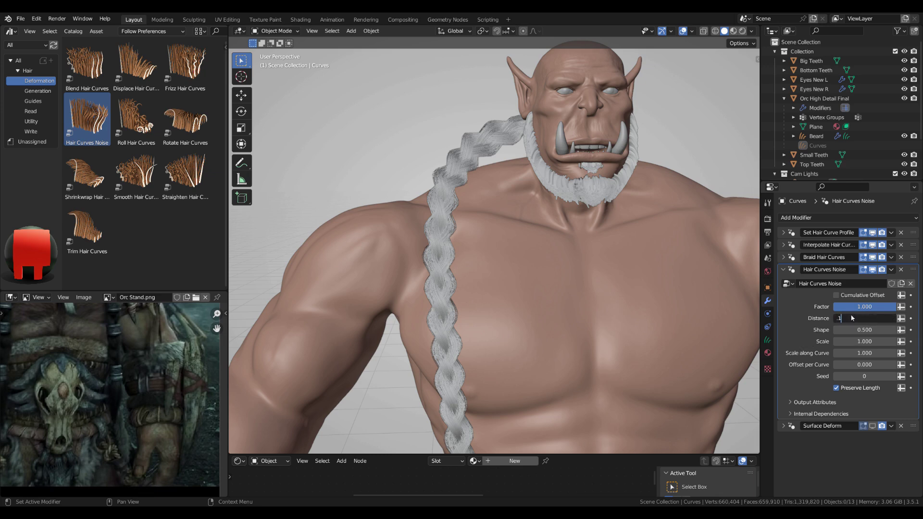
pyautogui.press('Return')
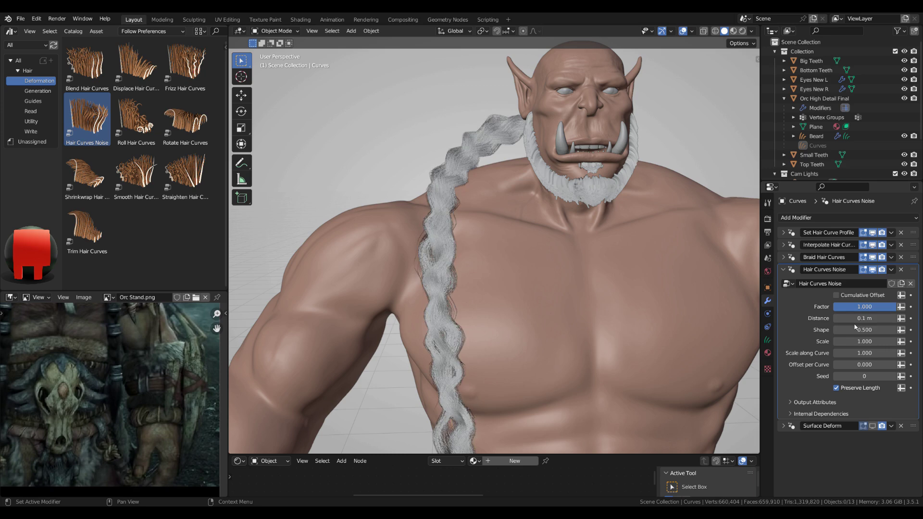
pyautogui.moveTo(454, 293); pyautogui.dragTo(605, 352, button='middle')
pyautogui.scroll(-1, 499, 307)
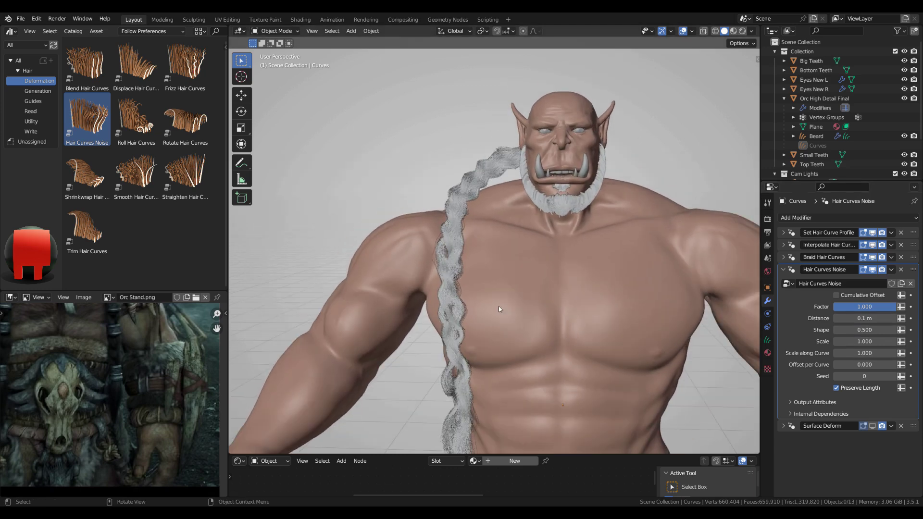
# Try a noise Shape of 0.1, settle on 0.9, and inspect the whole braid
pyautogui.click(874, 332)
pyautogui.write('.1')
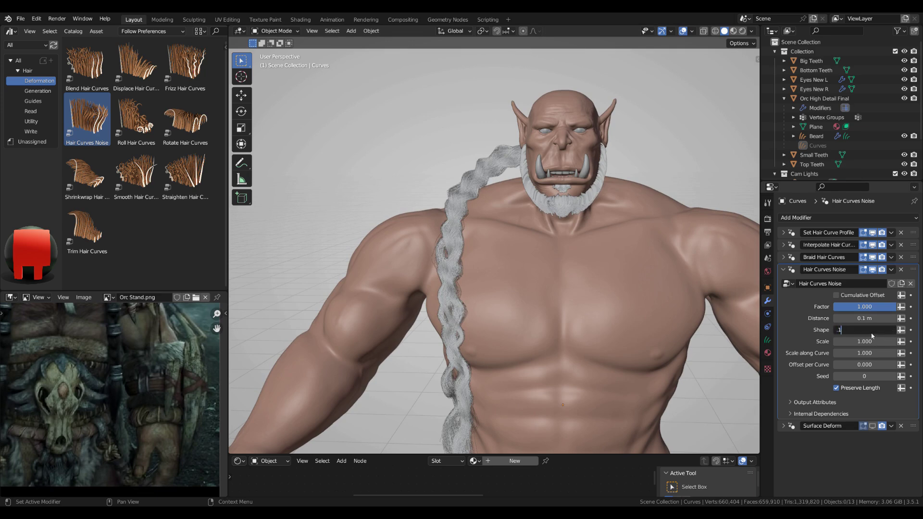
pyautogui.press('Return')
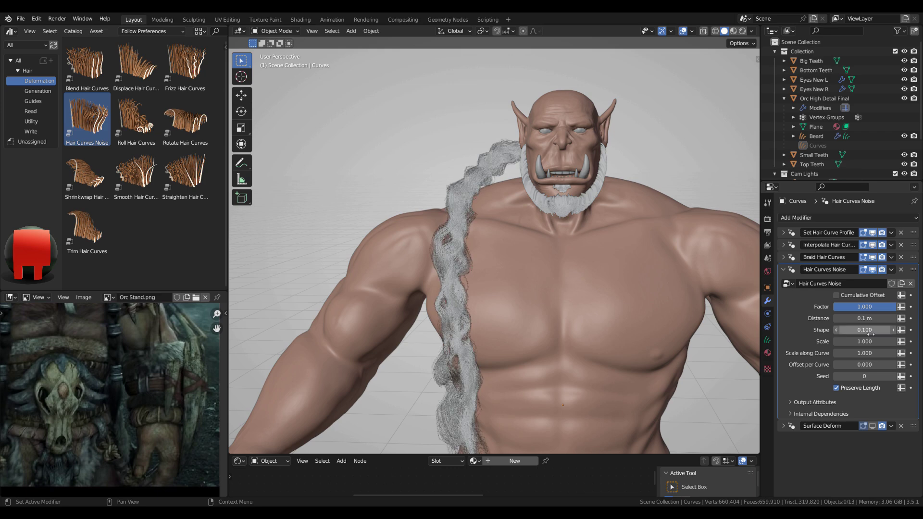
pyautogui.click(869, 332)
pyautogui.press('BackSpace')
pyautogui.write('.9')
pyautogui.press('Return')
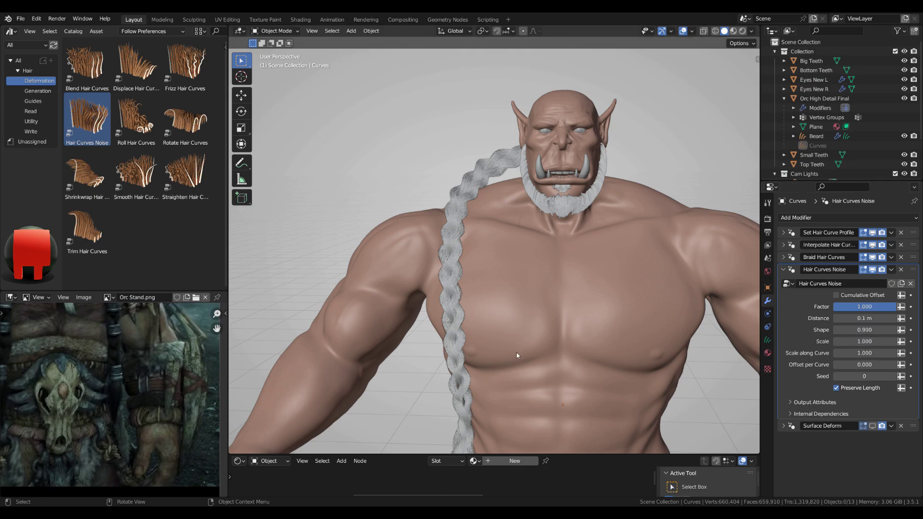
pyautogui.moveTo(516, 353); pyautogui.dragTo(495, 379, button='middle')
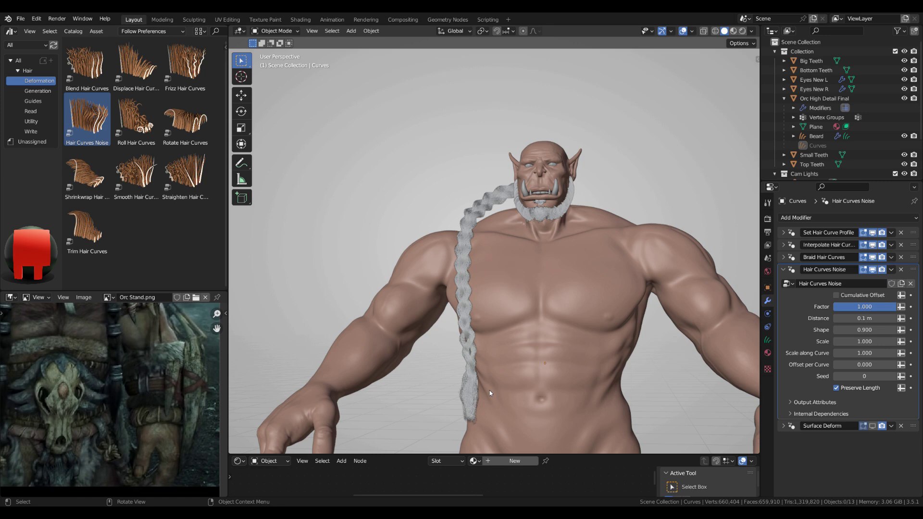
pyautogui.scroll(3, 489, 390)
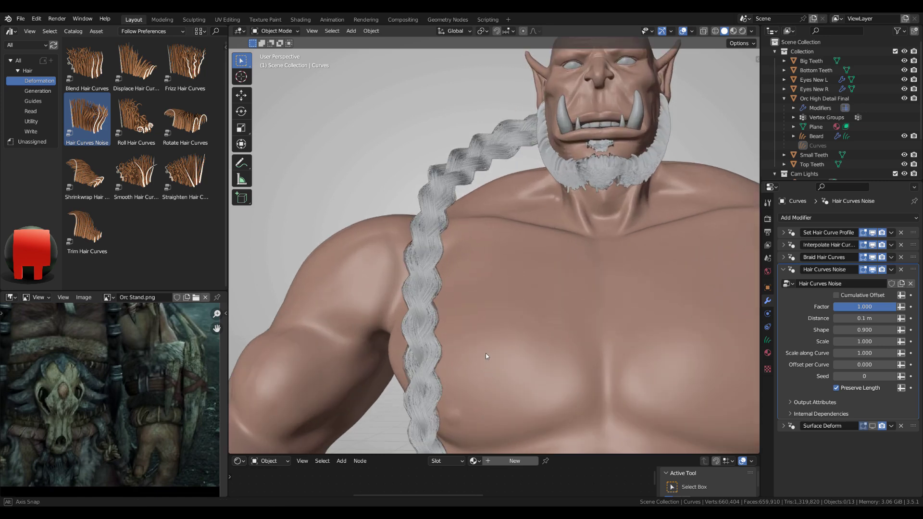
# Try a Hair Curves Noise Distance of 0.5 m and check how the whole braid deforms
pyautogui.scroll(2, 486, 356)
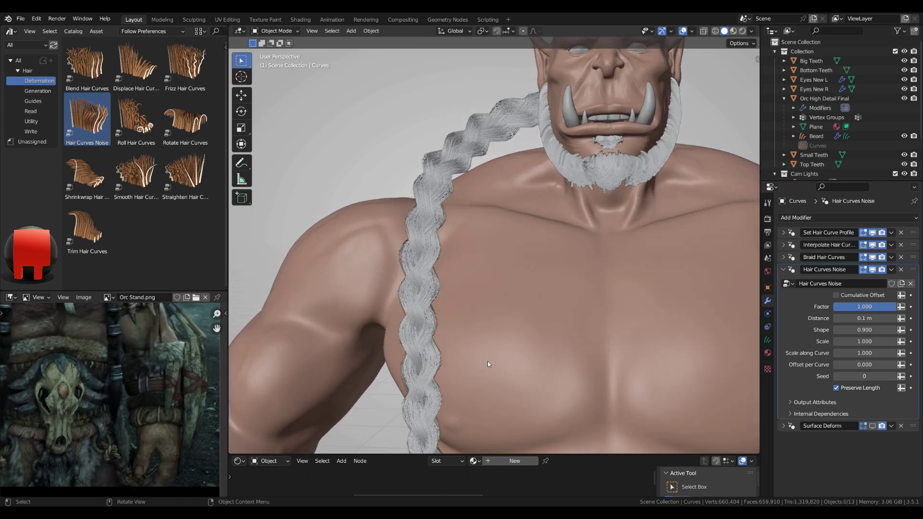
pyautogui.click(869, 319)
pyautogui.write('.5')
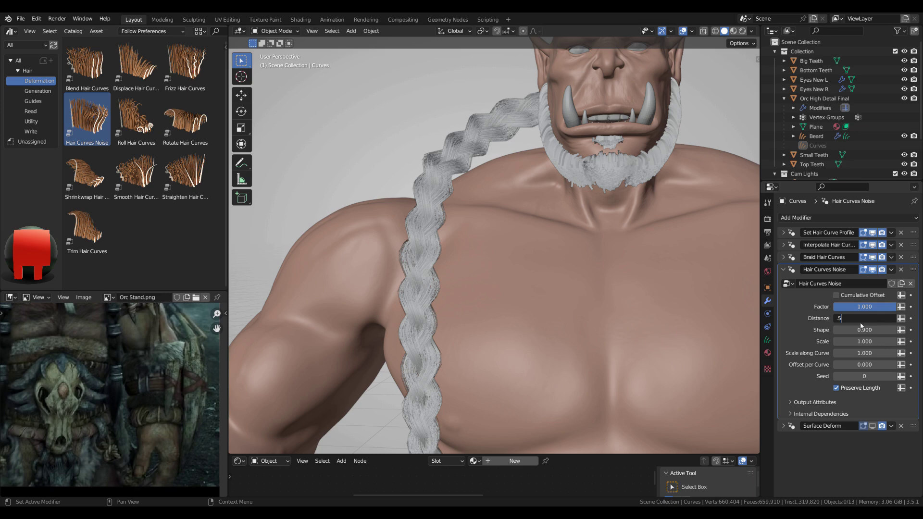
pyautogui.press('Return')
pyautogui.scroll(-3, 576, 327)
pyautogui.moveTo(550, 323); pyautogui.dragTo(495, 326, button='middle')
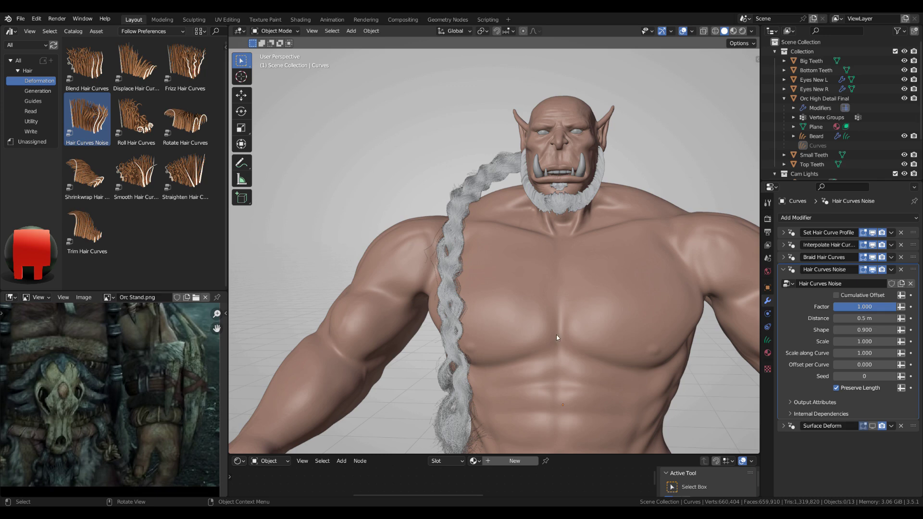
# Try a Hair Curves Noise Shape of 0.1, then restore it to 0.9
pyautogui.click(867, 330)
pyautogui.write('.1')
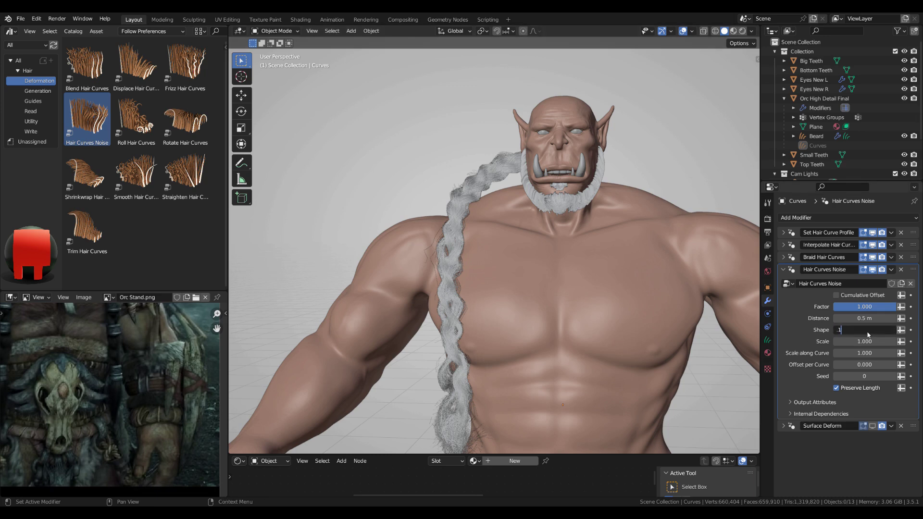
pyautogui.press('Return')
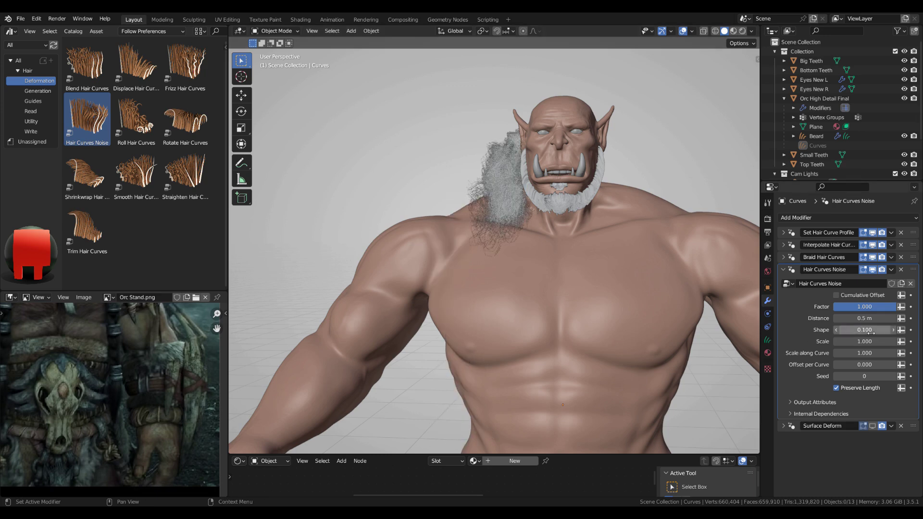
pyautogui.click(871, 331)
pyautogui.write('.9')
pyautogui.press('Return')
# Try a Hair Curves Noise Scale of 0.5, settle on 0.1, and inspect the braid
pyautogui.click(868, 340)
pyautogui.press('BackSpace')
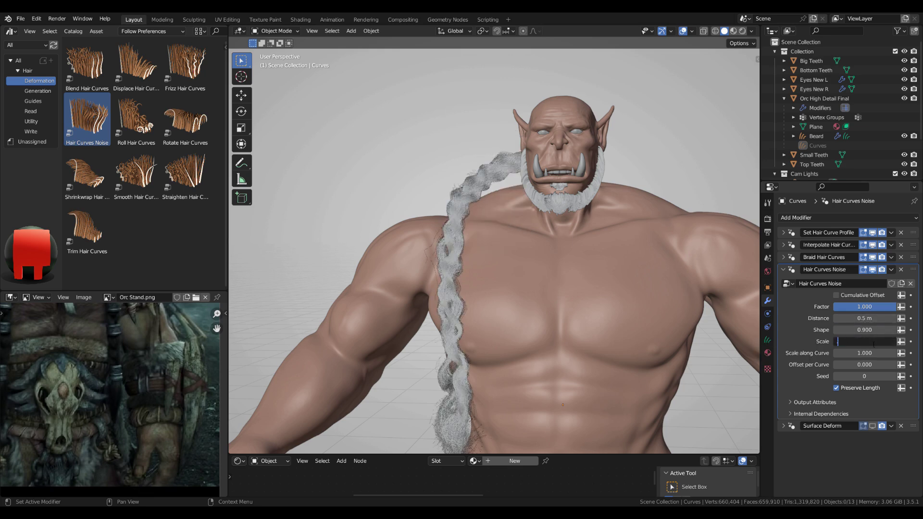
pyautogui.write('.5')
pyautogui.press('Return')
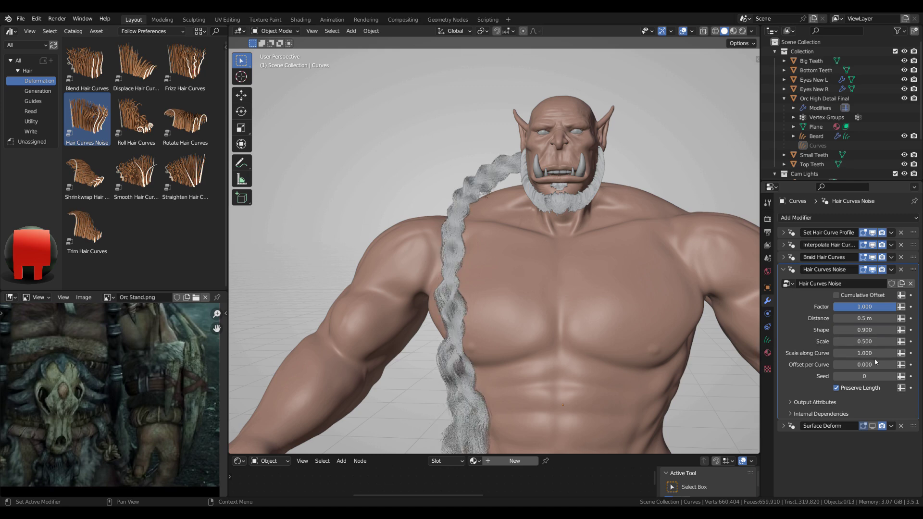
pyautogui.click(870, 342)
pyautogui.write('.1')
pyautogui.press('Return')
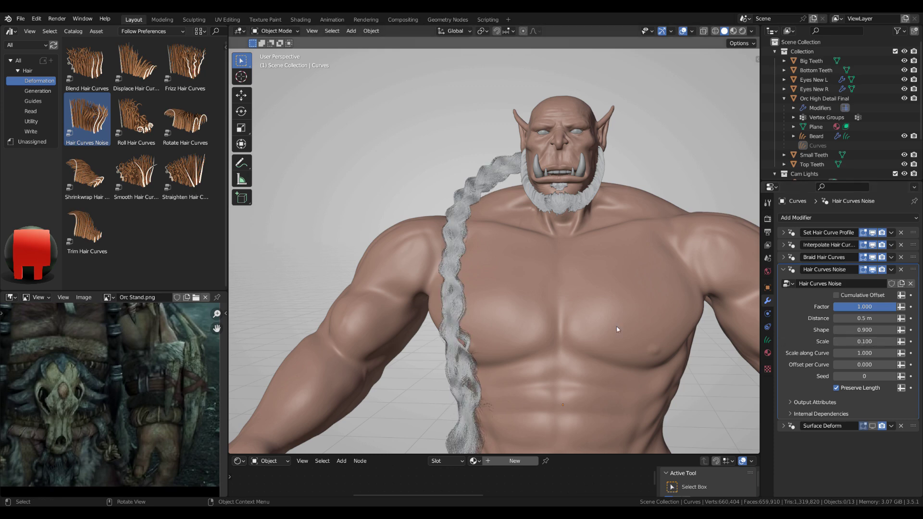
pyautogui.scroll(2, 549, 327)
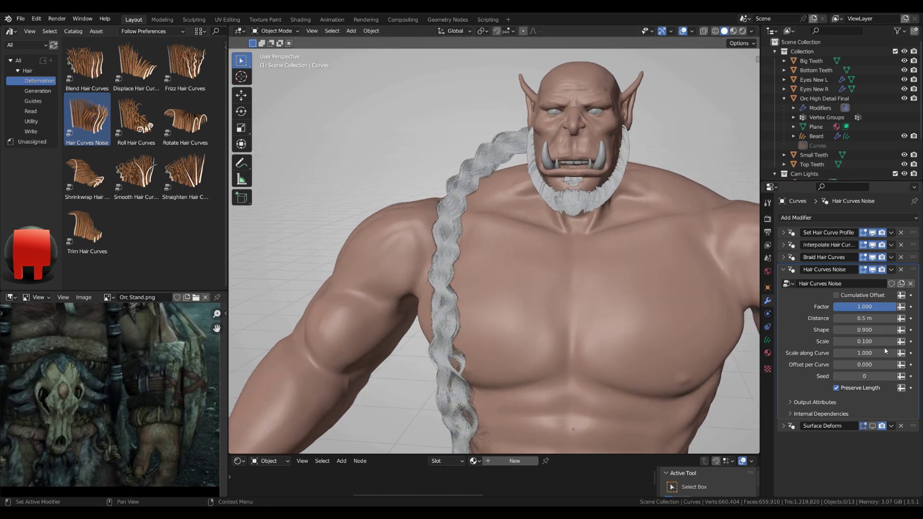
# Set both the Hair Curves Noise Distance and Shape to 0.1 and check the whole braid
pyautogui.click(865, 318)
pyautogui.write('.1')
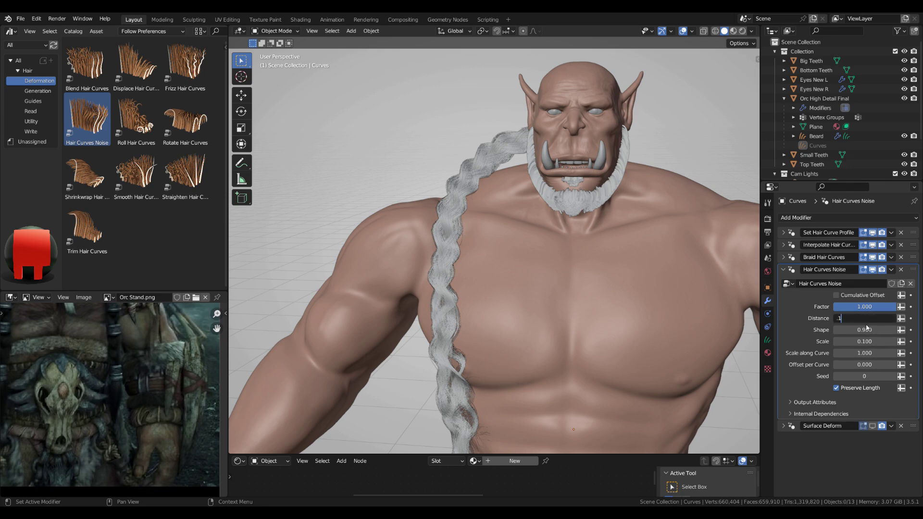
pyautogui.press('Return')
pyautogui.click(871, 330)
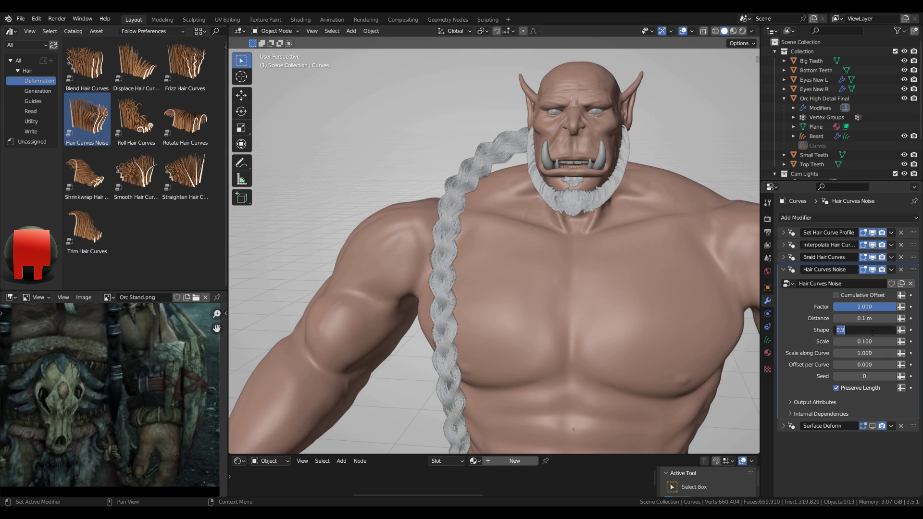
pyautogui.press('BackSpace')
pyautogui.write('.1')
pyautogui.press('Return')
pyautogui.scroll(-3, 486, 334)
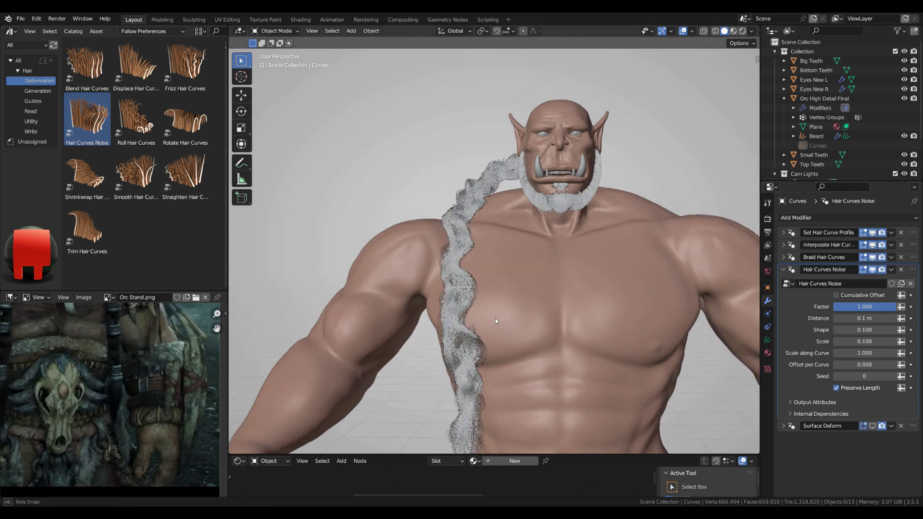
# Try a noise Distance of 0.01 m and compare the braid by toggling the noise modifier's viewport display
pyautogui.click(867, 318)
pyautogui.write('.0')
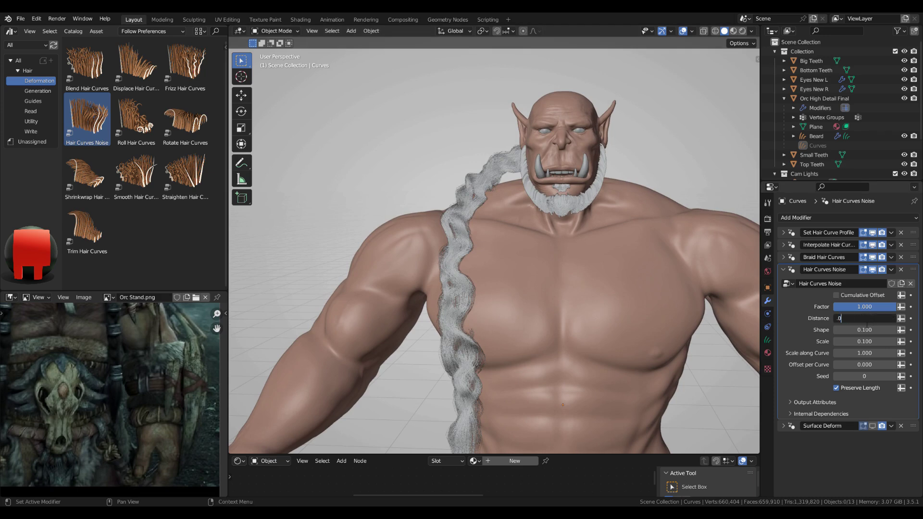
pyautogui.write('1')
pyautogui.press('Return')
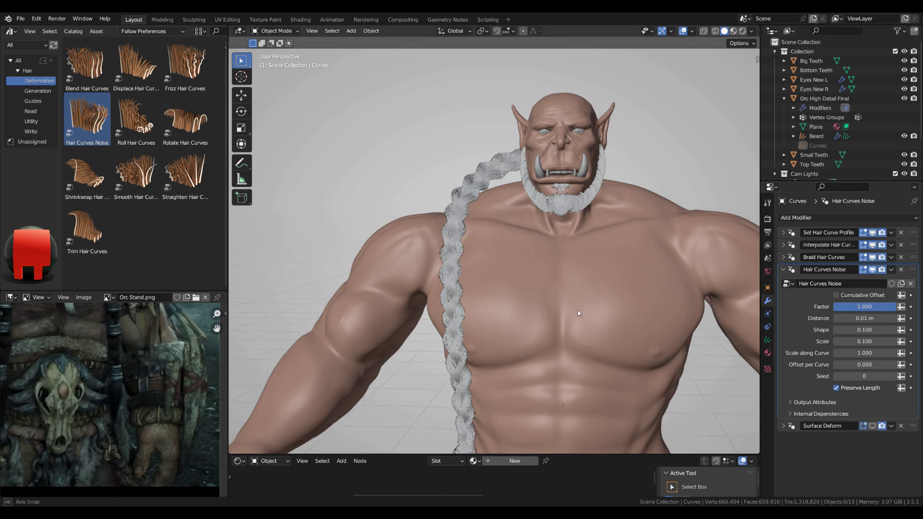
pyautogui.moveTo(508, 299); pyautogui.dragTo(513, 279, button='middle')
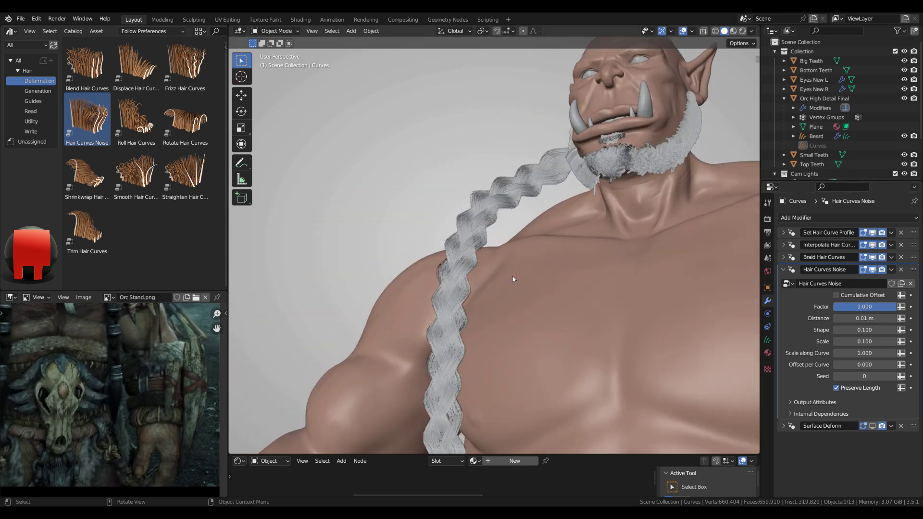
pyautogui.click(872, 270)
pyautogui.scroll(5, 538, 283)
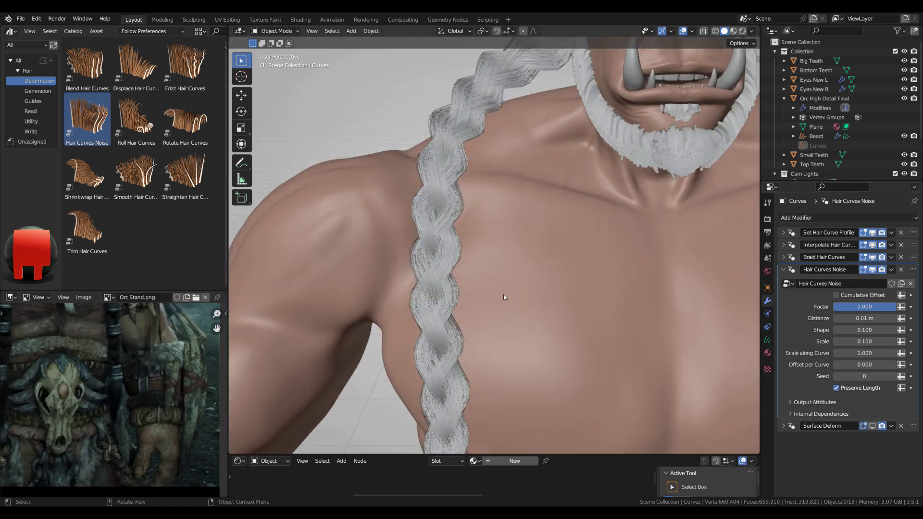
pyautogui.scroll(-5, 503, 294)
pyautogui.scroll(2, 519, 247)
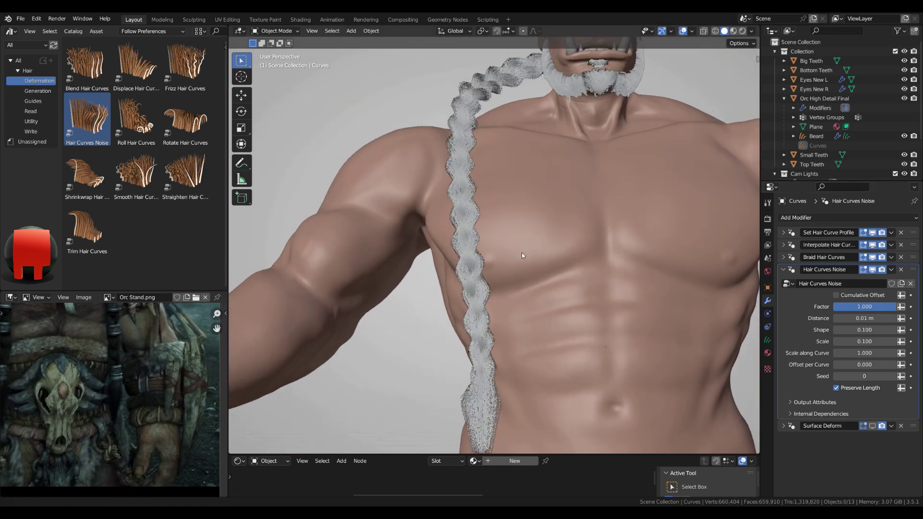
# Try a Hair Curves Noise Distance of 0.04 m, then settle on 0.02 m
pyautogui.click(871, 319)
pyautogui.click(845, 318)
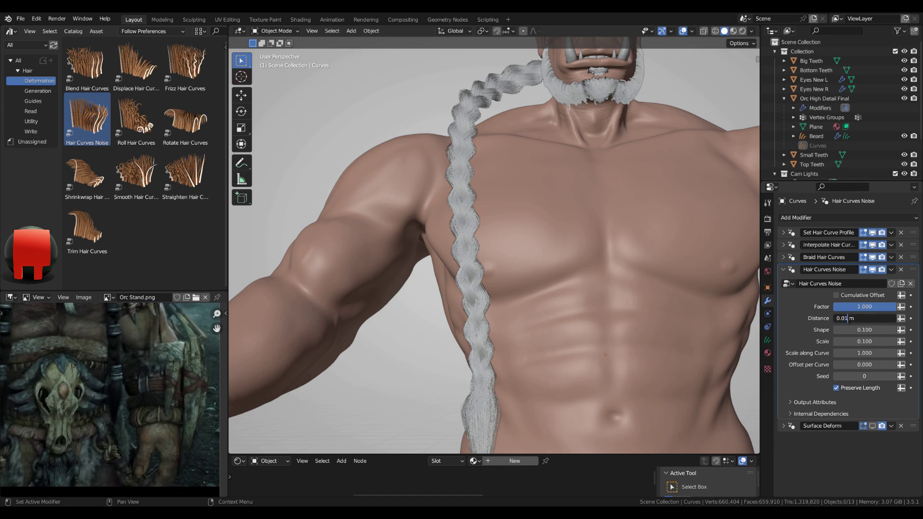
pyautogui.moveTo(849, 319); pyautogui.dragTo(844, 318)
pyautogui.write('4')
pyautogui.press('Return')
pyautogui.click(850, 321)
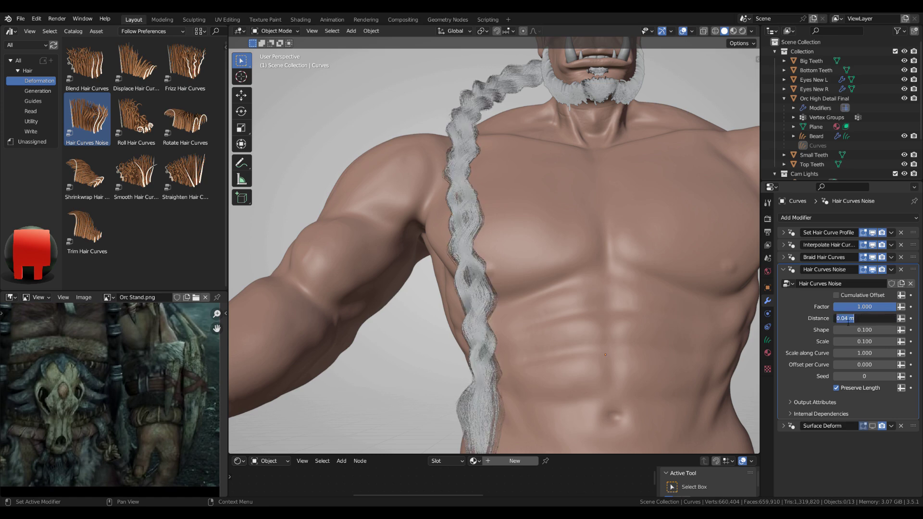
pyautogui.moveTo(849, 319); pyautogui.dragTo(844, 320)
pyautogui.write('2')
pyautogui.press('Return')
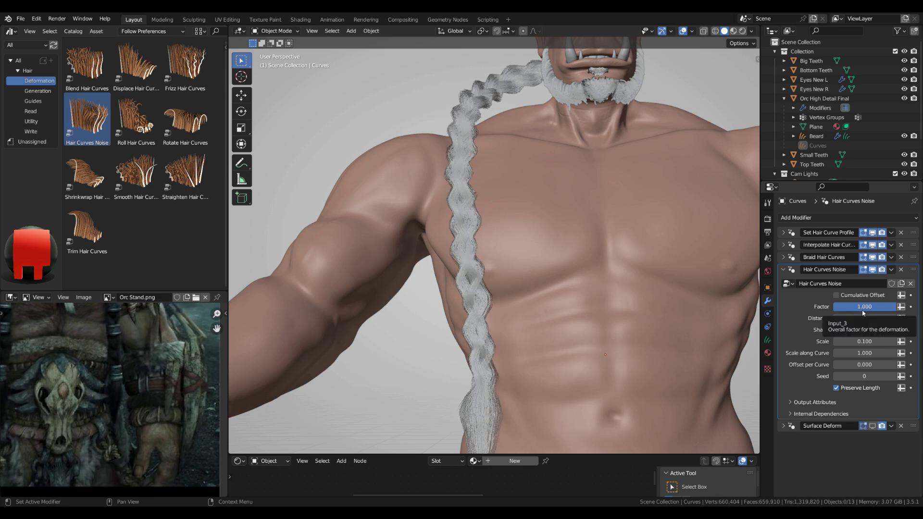
# Set the Hair Curves Noise Factor to 0.5 and inspect the braid up close
pyautogui.click(870, 308)
pyautogui.press('BackSpace')
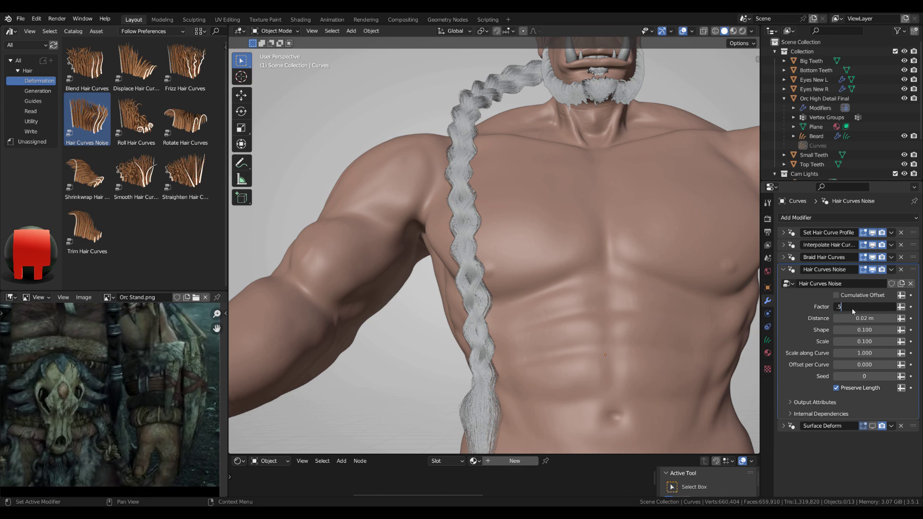
pyautogui.press('Return')
pyautogui.scroll(3, 583, 286)
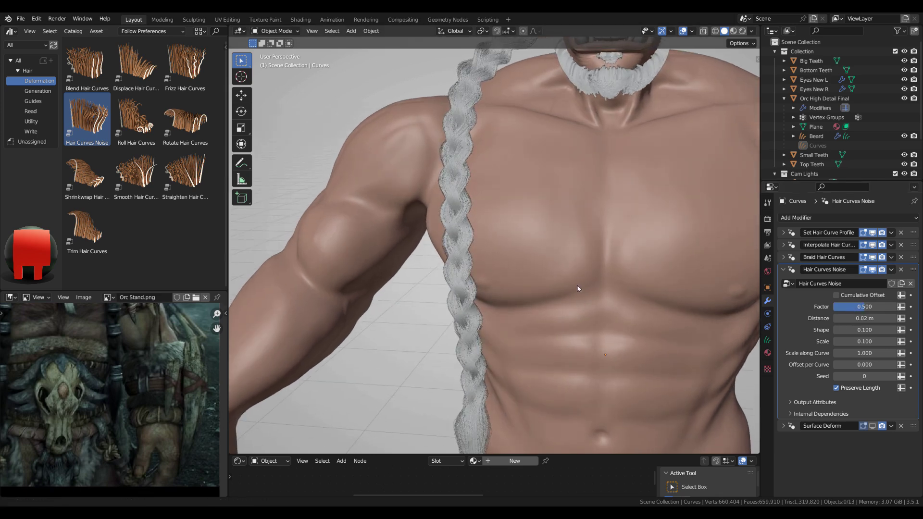
# Collapse the noise modifier, add the Frizz Hair Curves asset to the braid, and place its modifier above Surface Deform
pyautogui.click(784, 269)
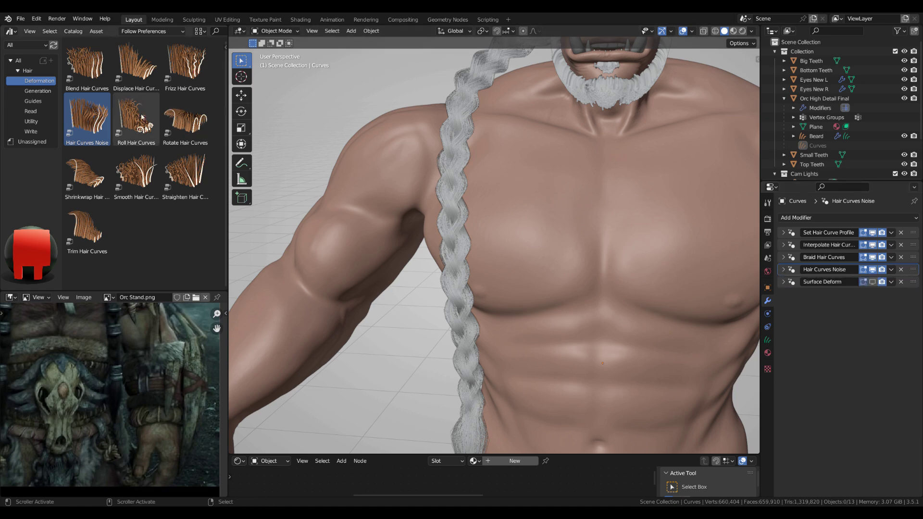
pyautogui.moveTo(185, 65); pyautogui.dragTo(458, 270)
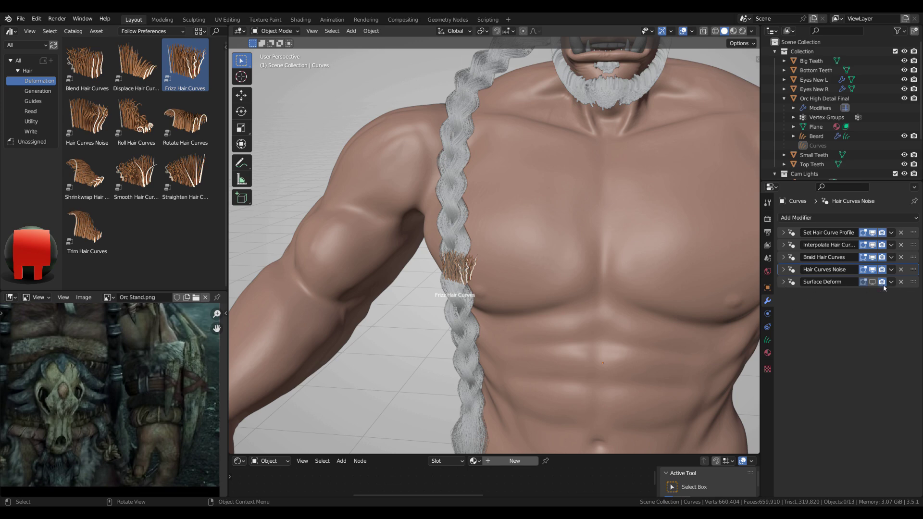
pyautogui.moveTo(911, 286)
pyautogui.mouseDown()
pyautogui.moveTo(910, 296)
pyautogui.moveTo(908, 281)
pyautogui.mouseUp()
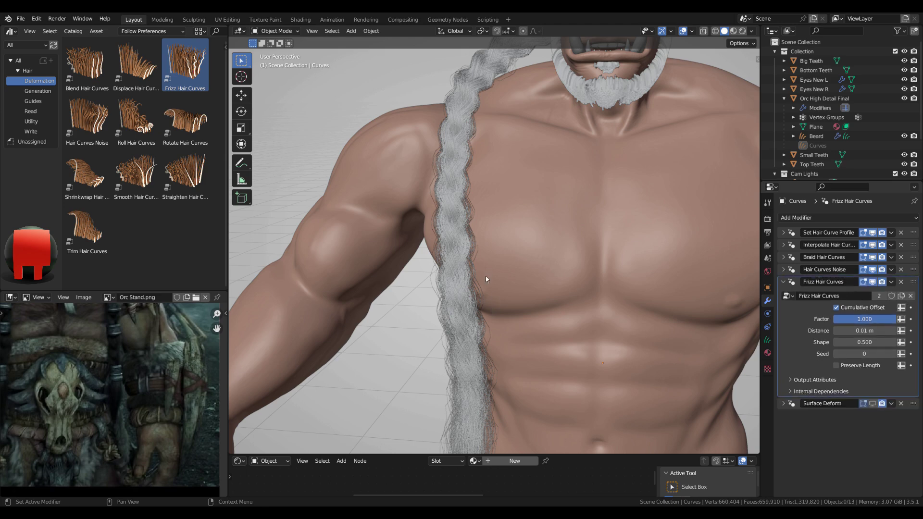
pyautogui.scroll(-2, 486, 276)
pyautogui.moveTo(492, 275)
pyautogui.mouseDown(button='middle')
pyautogui.moveTo(537, 275)
pyautogui.moveTo(492, 257)
pyautogui.mouseUp(button='middle')
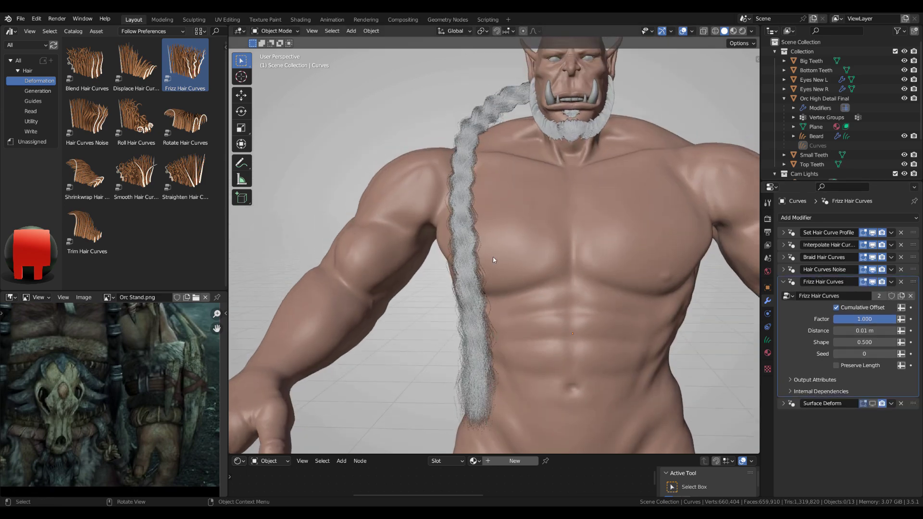
# Try Frizz Hair Curves Shape values of 0.1 and 0.9, checking their effect on the braid
pyautogui.click(869, 344)
pyautogui.write('.1')
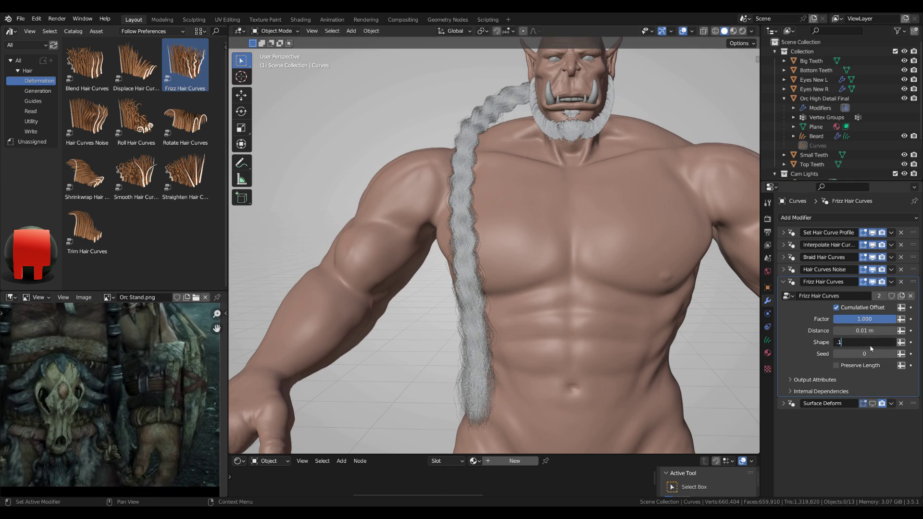
pyautogui.press('Return')
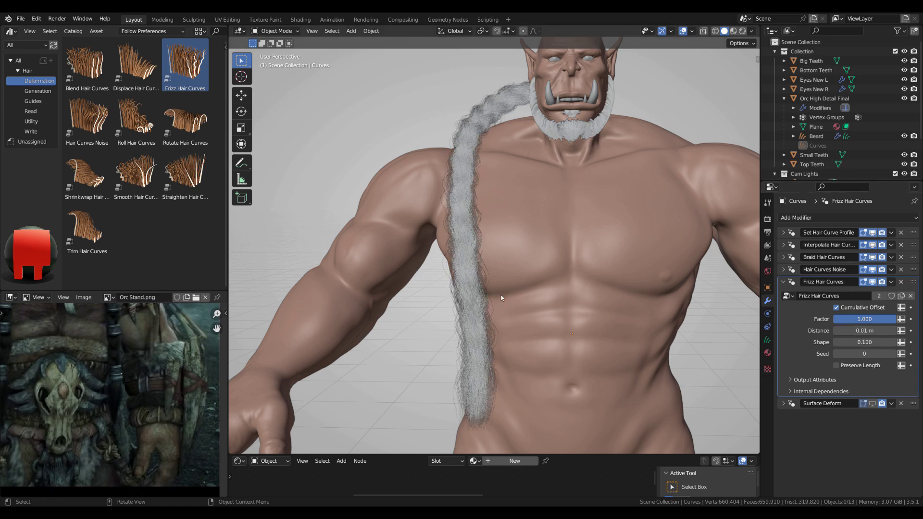
pyautogui.click(865, 342)
pyautogui.press('BackSpace')
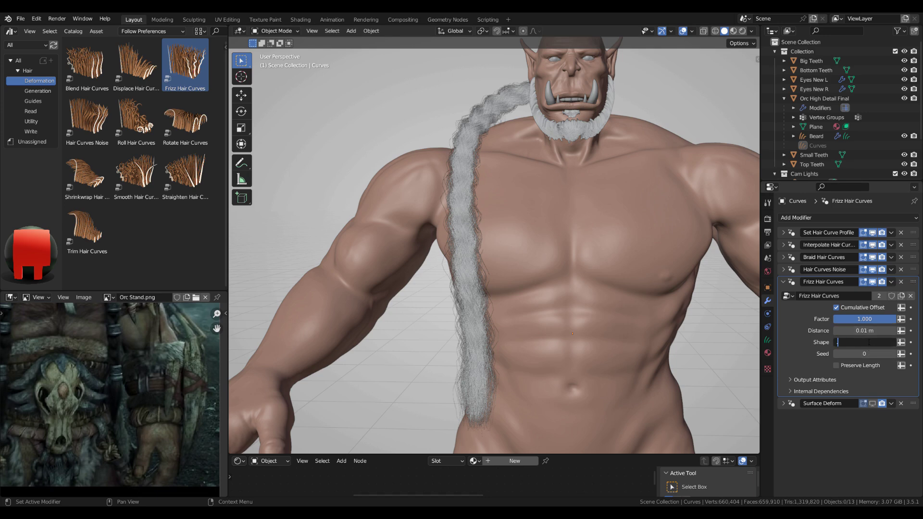
pyautogui.write('.9')
pyautogui.press('Return')
pyautogui.scroll(3, 478, 302)
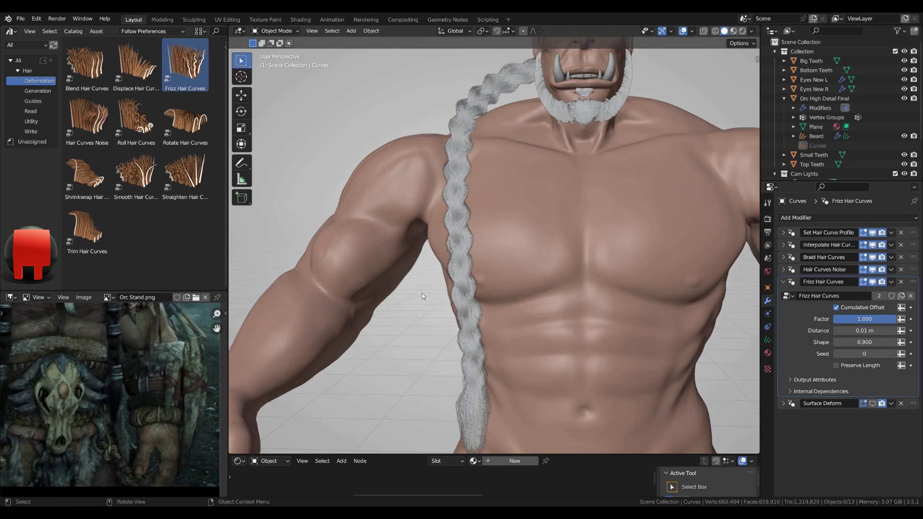
pyautogui.scroll(-2, 477, 304)
# Set the Frizz Hair Curves Distance to 0.1 m and its Shape to 0.1
pyautogui.click(874, 334)
pyautogui.write('.1')
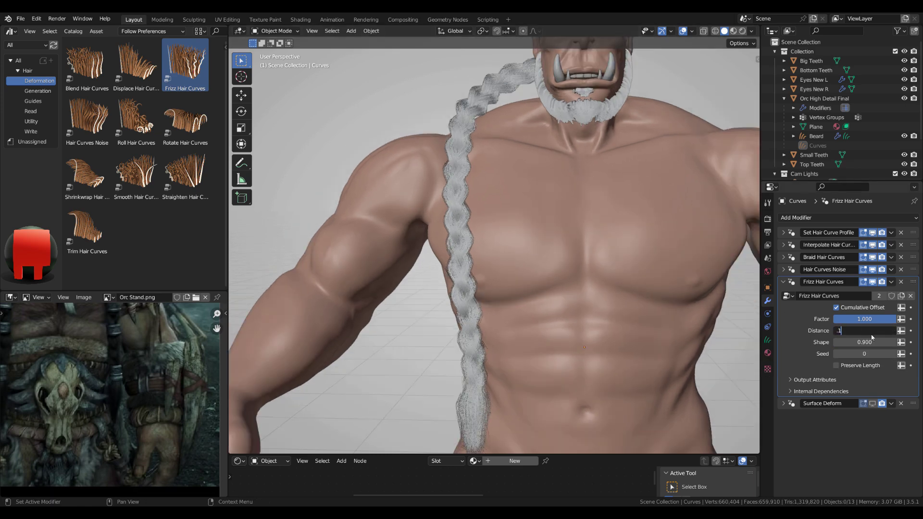
pyautogui.press('Return')
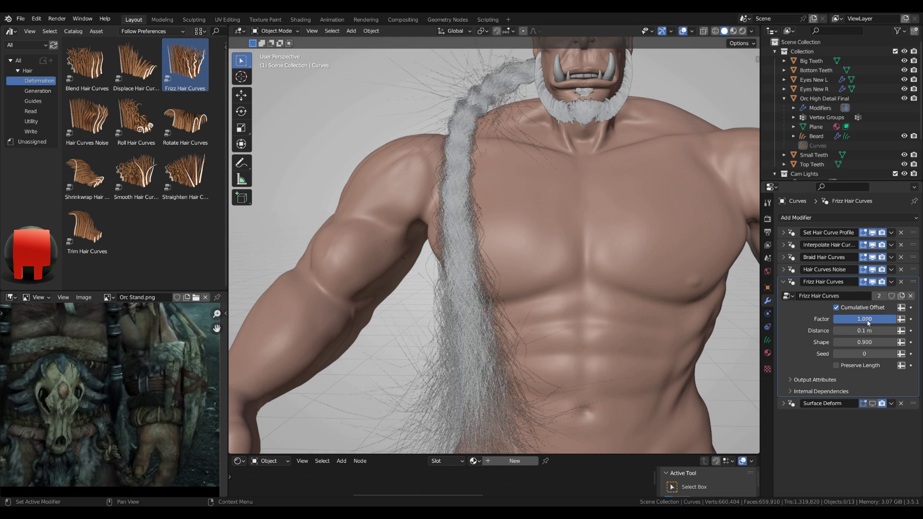
pyautogui.click(871, 343)
pyautogui.write('.1')
pyautogui.press('Return')
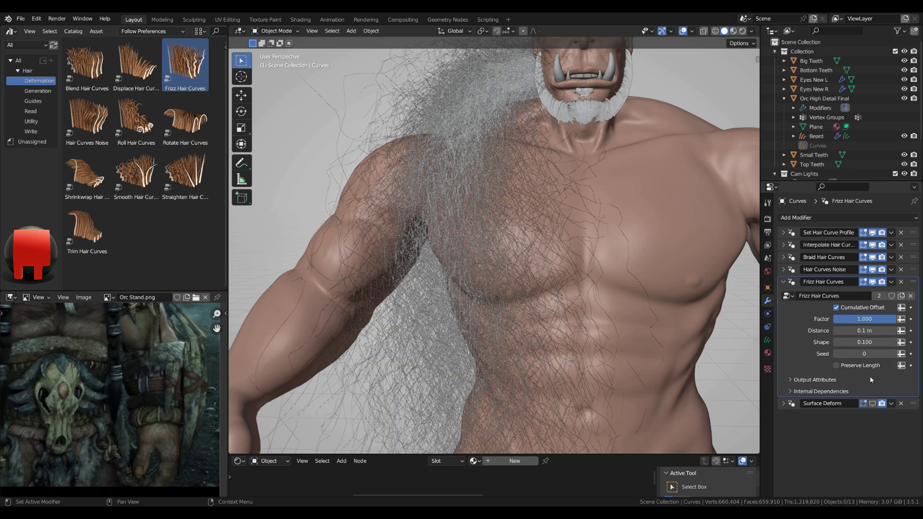
# Enable Preserve Length and disable Cumulative Offset for the Frizz Hair Curves modifier
pyautogui.click(836, 365)
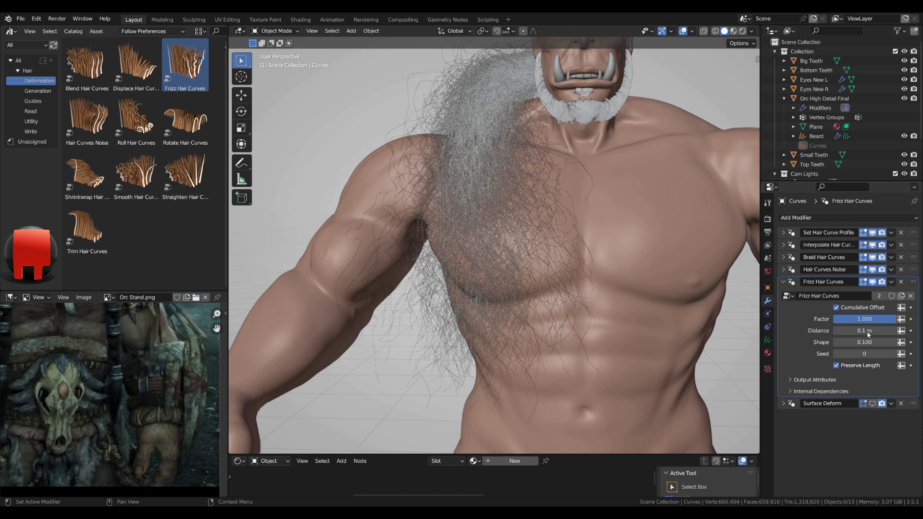
pyautogui.click(837, 307)
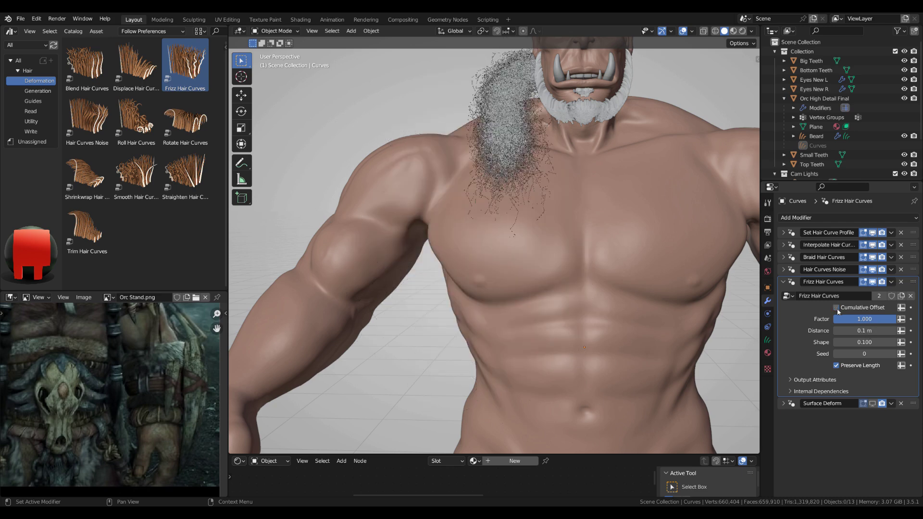
# Set the Frizz Hair Curves Distance to 0.01 m and check the braid up close
pyautogui.click(878, 332)
pyautogui.write('.01')
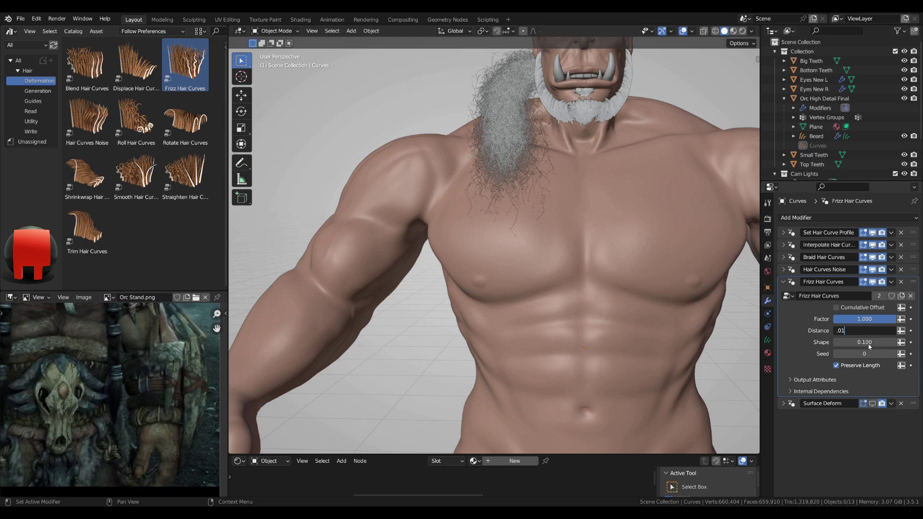
pyautogui.press('Return')
pyautogui.scroll(4, 392, 281)
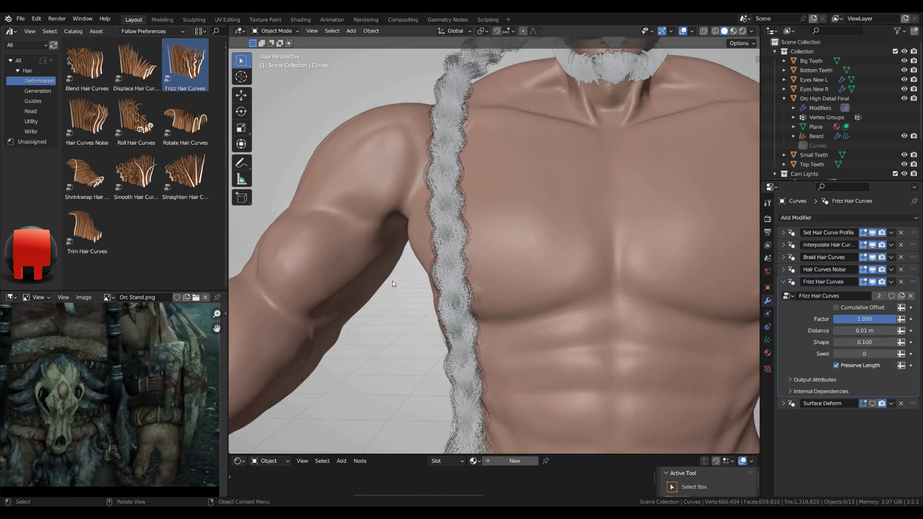
# Try a Frizz Hair Curves Shape of 0.9 on the braid, and return the Shape to 0.1
pyautogui.click(868, 342)
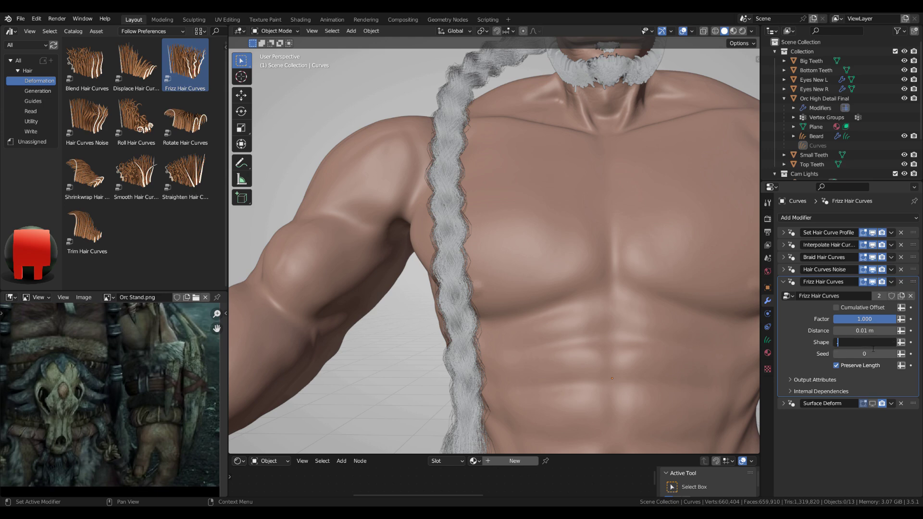
pyautogui.write('.9')
pyautogui.press('Return')
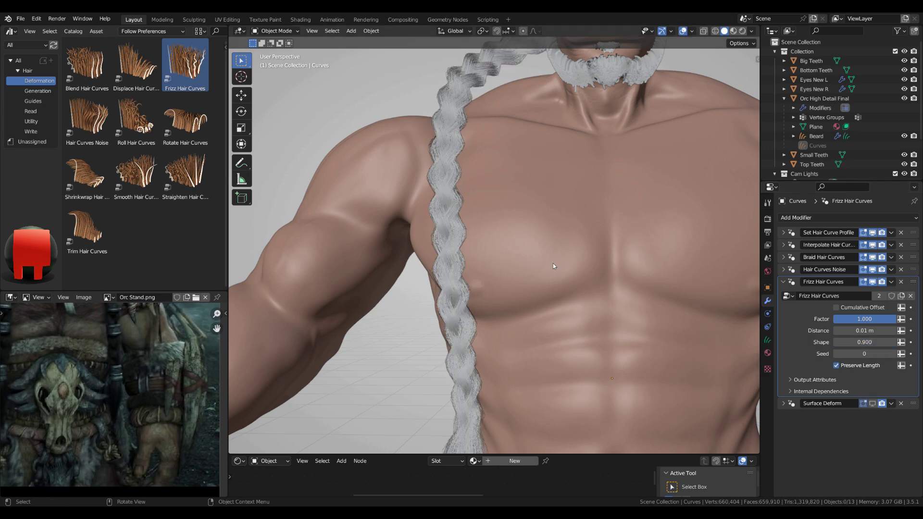
pyautogui.moveTo(546, 263); pyautogui.dragTo(514, 231, button='middle')
pyautogui.click(879, 344)
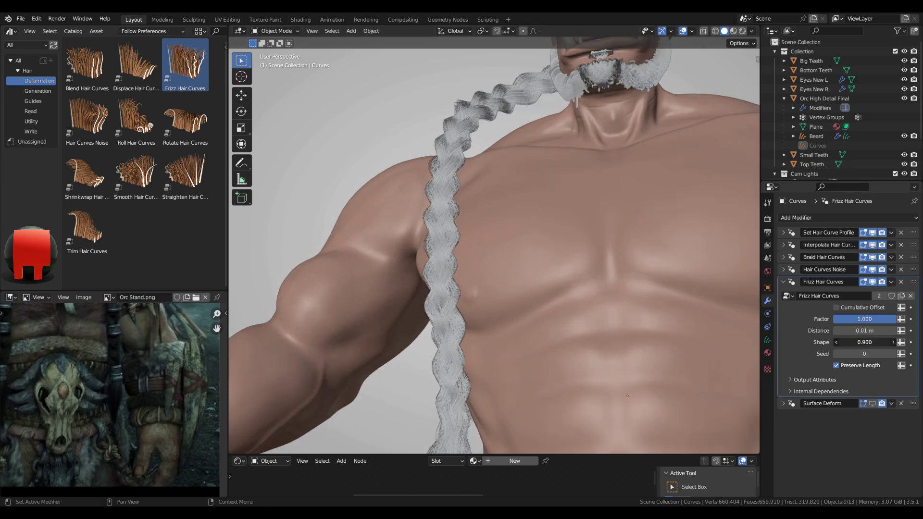
pyautogui.write('.1')
pyautogui.press('Return')
# Set the Frizz Hair Curves Distance to 0.02 m and inspect the strands along the braid
pyautogui.click(871, 332)
pyautogui.write('.01')
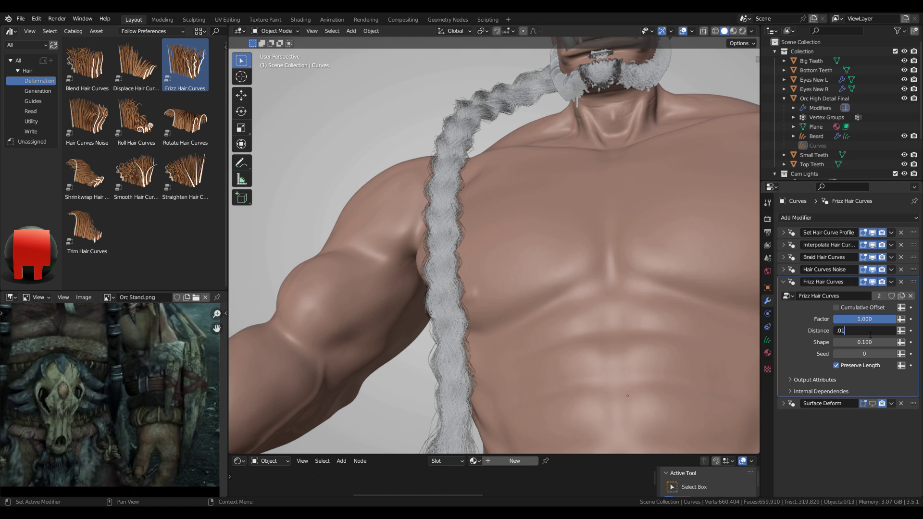
pyautogui.press('BackSpace')
pyautogui.write('2')
pyautogui.press('Return')
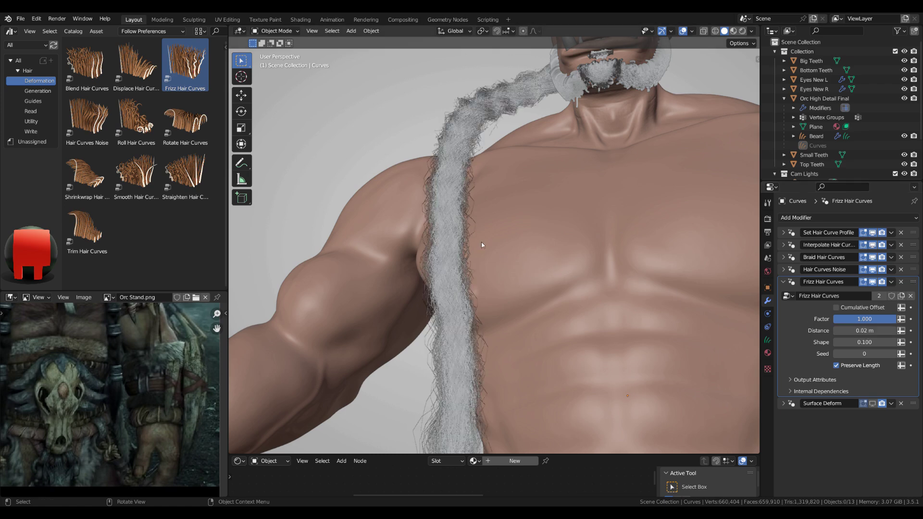
pyautogui.moveTo(481, 242); pyautogui.dragTo(540, 331, button='middle')
pyautogui.scroll(-1, 484, 263)
pyautogui.scroll(2, 533, 354)
pyautogui.scroll(2, 540, 329)
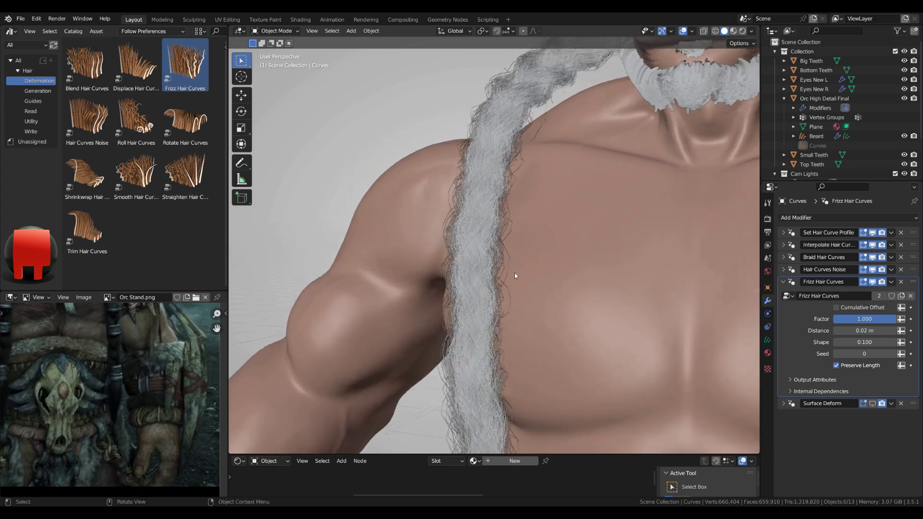
pyautogui.scroll(-2, 684, 324)
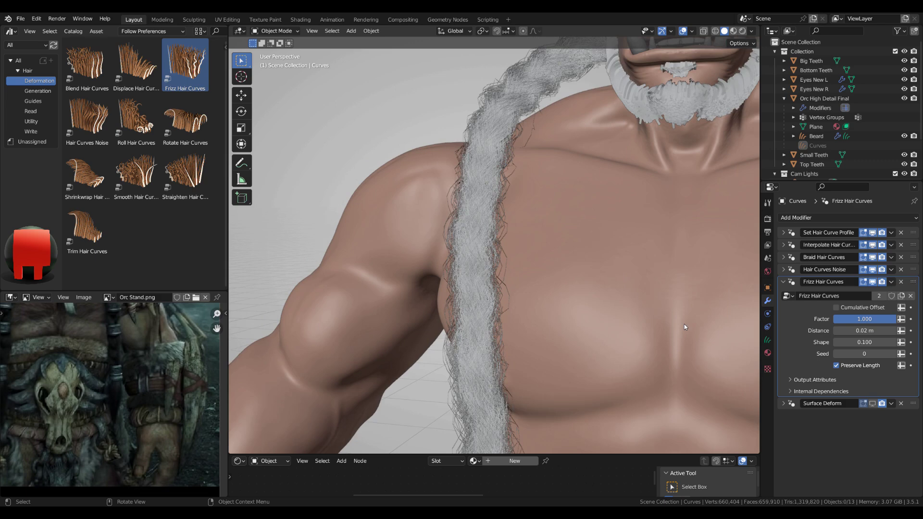
# Try a Frizz Hair Curves Factor of 0.5 and inspect the braid from near and far
pyautogui.click(870, 320)
pyautogui.write('.5')
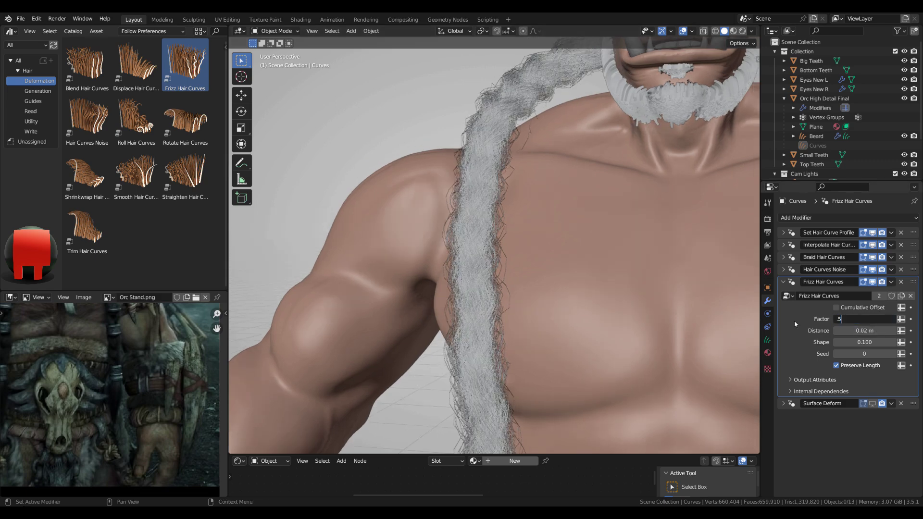
pyautogui.press('Return')
pyautogui.scroll(-1, 496, 287)
pyautogui.moveTo(496, 287); pyautogui.dragTo(546, 332, button='middle')
pyautogui.scroll(-2, 553, 313)
pyautogui.scroll(3, 542, 269)
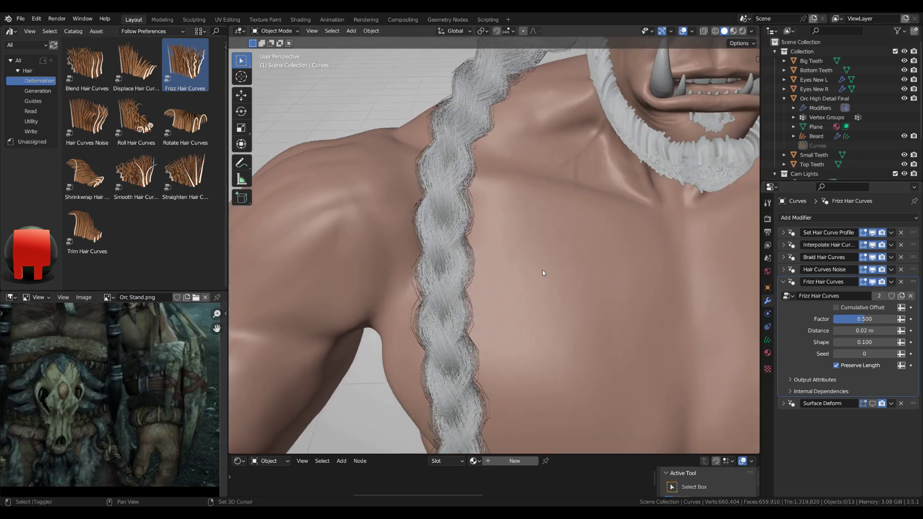
# Set the Frizz Hair Curves Factor to 0.4 and review the braid against the whole upper body
pyautogui.doubleClick(869, 319)
pyautogui.write('.4')
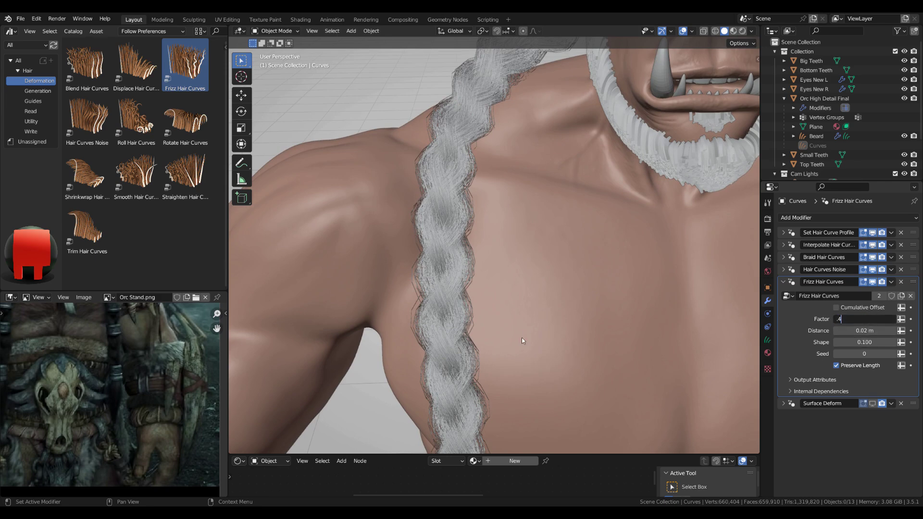
pyautogui.press('Return')
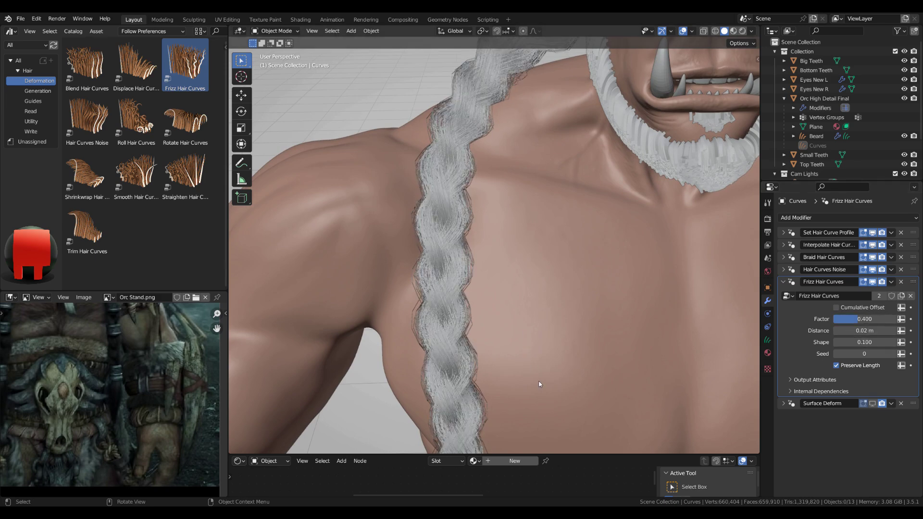
pyautogui.scroll(-5, 537, 378)
pyautogui.moveTo(535, 372); pyautogui.dragTo(513, 351, button='middle')
pyautogui.scroll(2, 515, 313)
pyautogui.moveTo(514, 351)
pyautogui.mouseDown(button='middle')
pyautogui.moveTo(492, 352)
pyautogui.moveTo(515, 346)
pyautogui.mouseUp(button='middle')
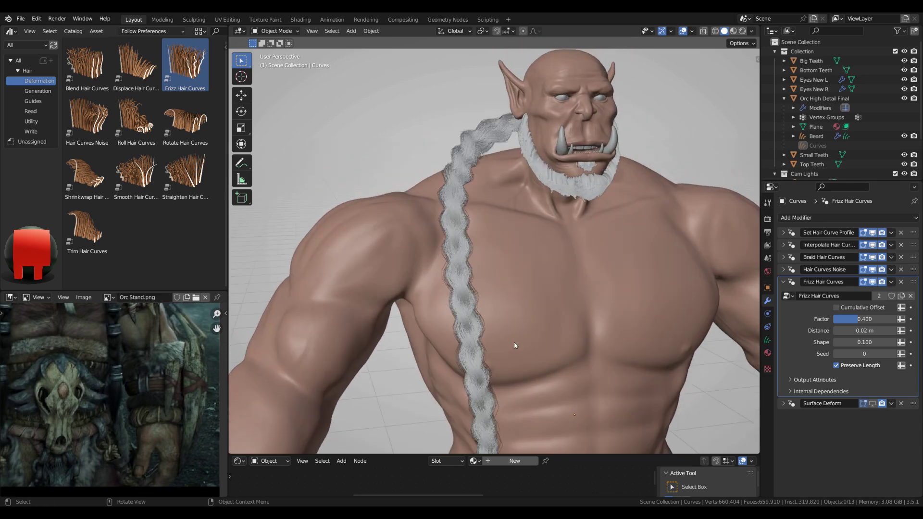
# Collapse the Frizz Hair Curves modifier and look at the actions available for the Set Hair Curve Profile modifier
pyautogui.click(783, 282)
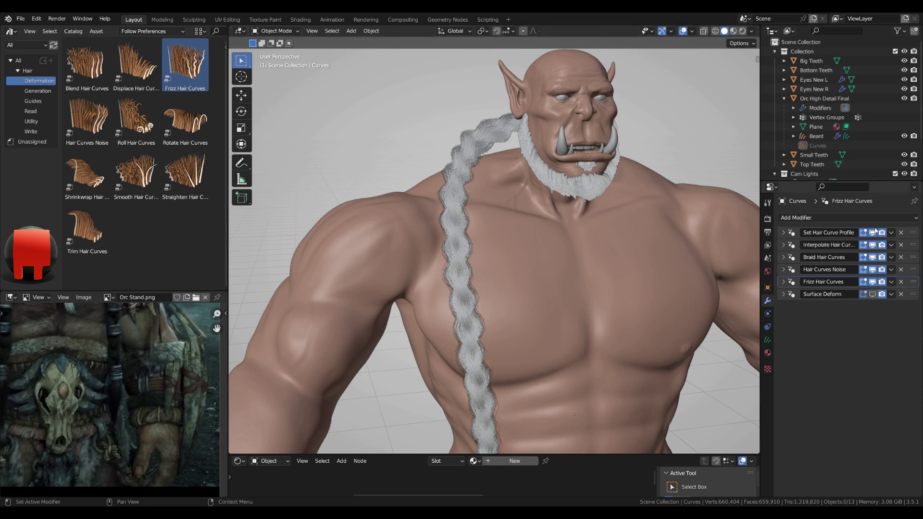
pyautogui.click(892, 232)
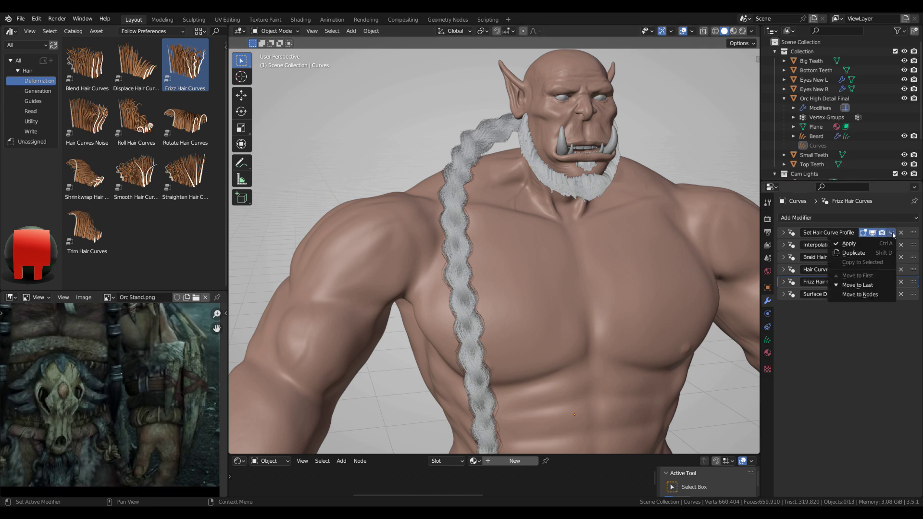
pyautogui.click(891, 234)
pyautogui.click(892, 236)
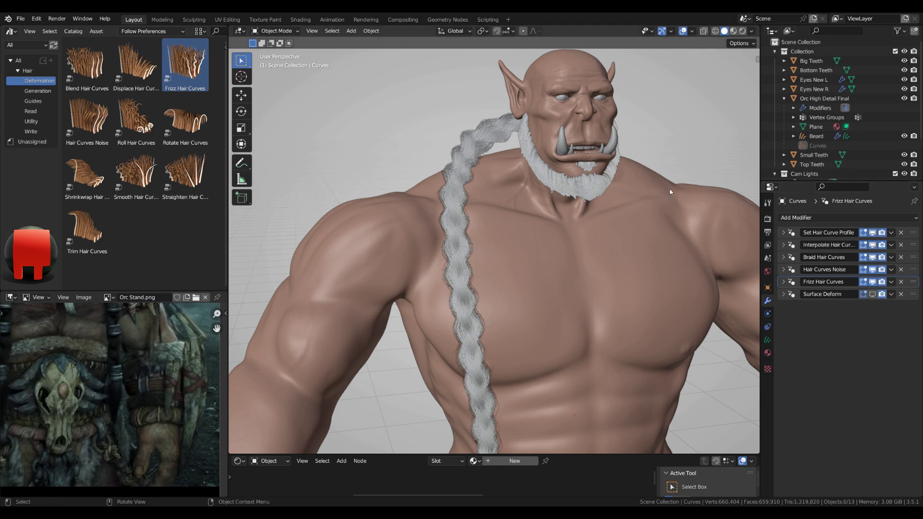
# Hide the Frizz Hair Curves effect in the viewport for comparison, and undo the change
pyautogui.click(873, 282)
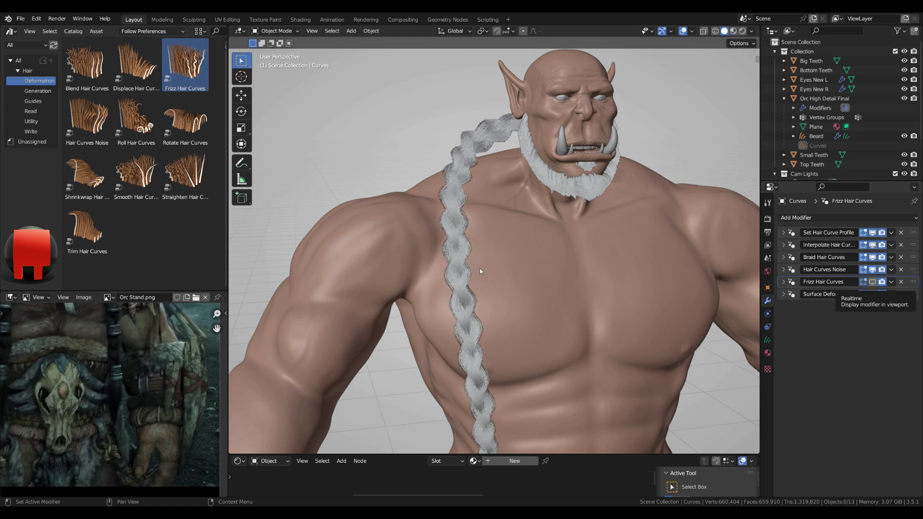
pyautogui.hotkey('ctrl', 'z')
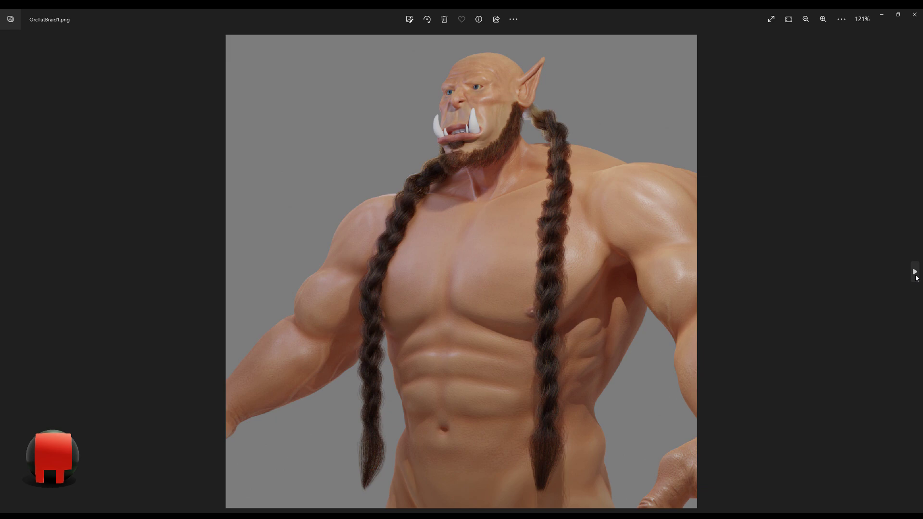
# Switch to the image viewer and view the next braid render, OrcTutBraid2.png
pyautogui.click(915, 272)
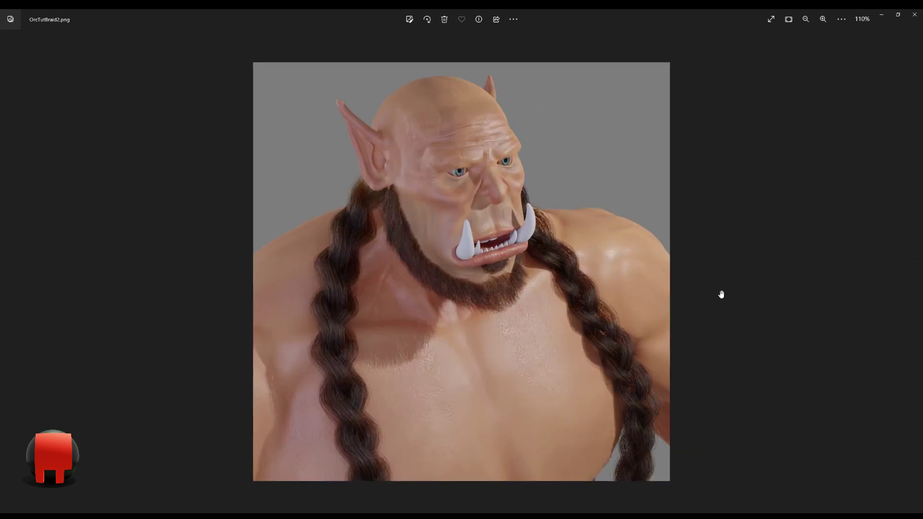